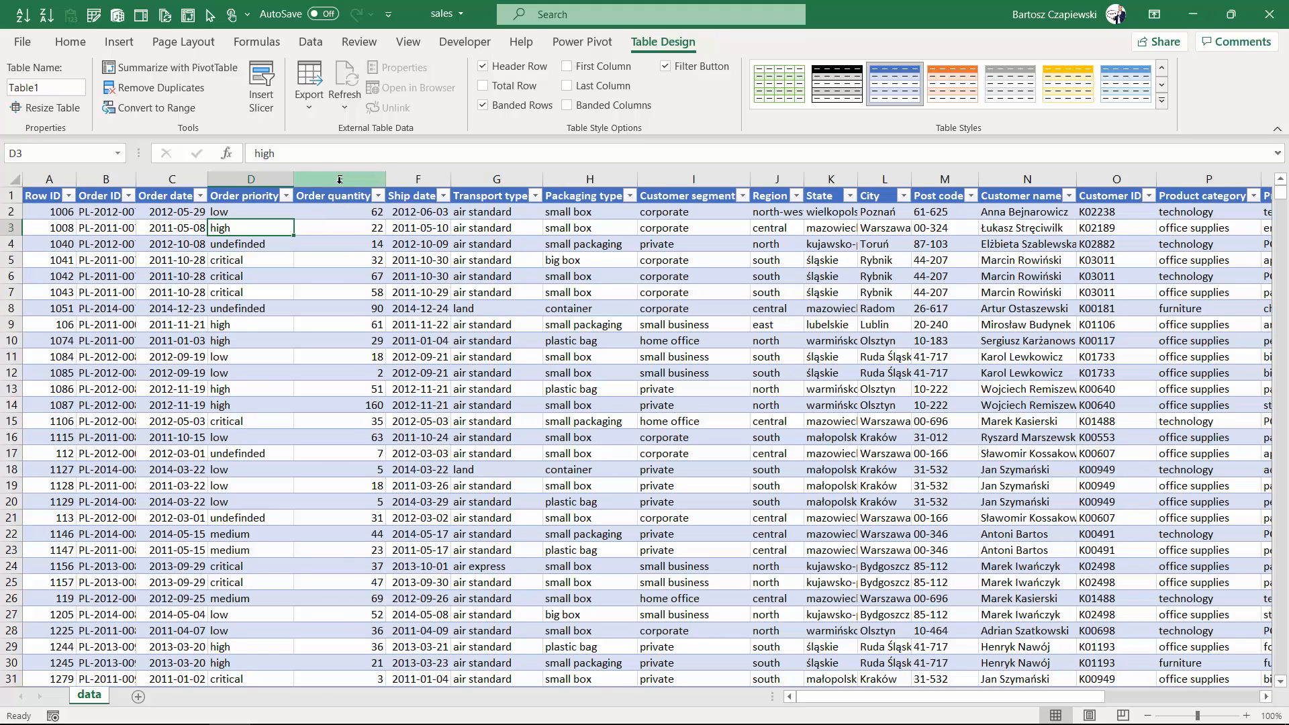
Step: Insert a PivotTable based on the sales data table on a new worksheet
{"action": "left_click", "coordinate": [334, 183]}
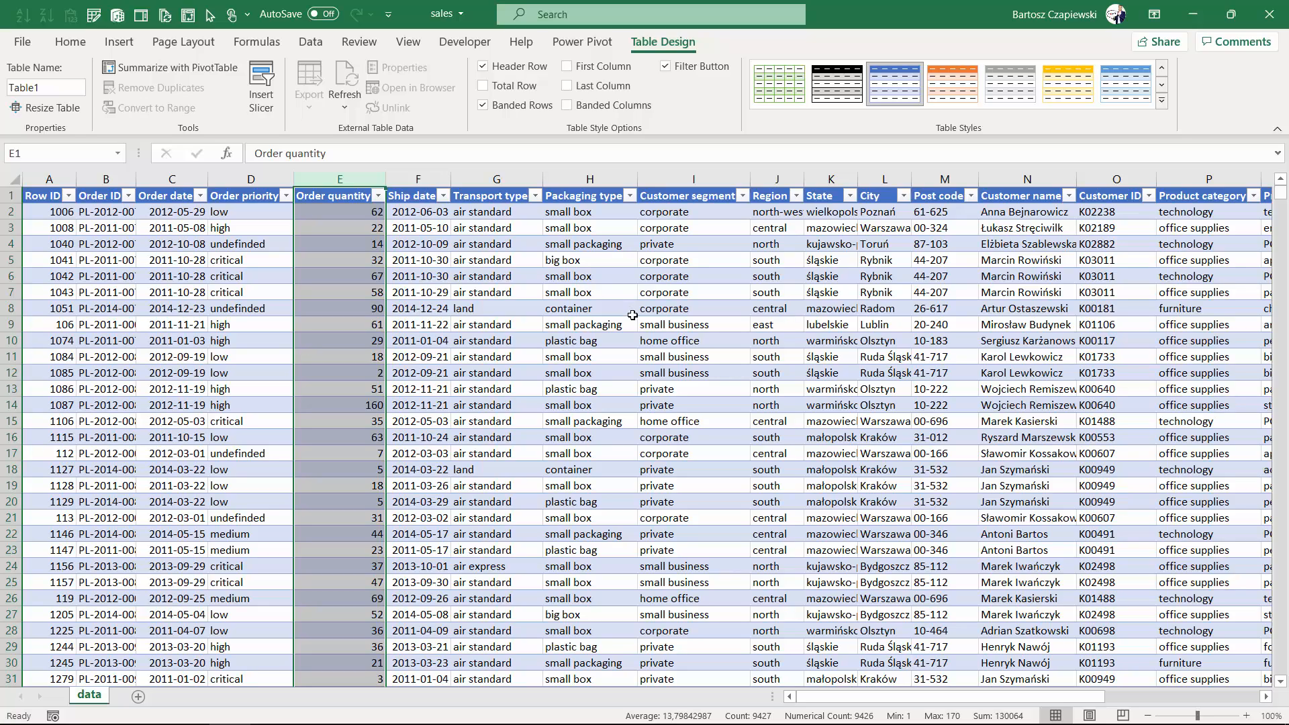
{"action": "left_click_drag", "start_coordinate": [987, 702], "coordinate": [1150, 702]}
{"action": "left_click", "coordinate": [1182, 187]}
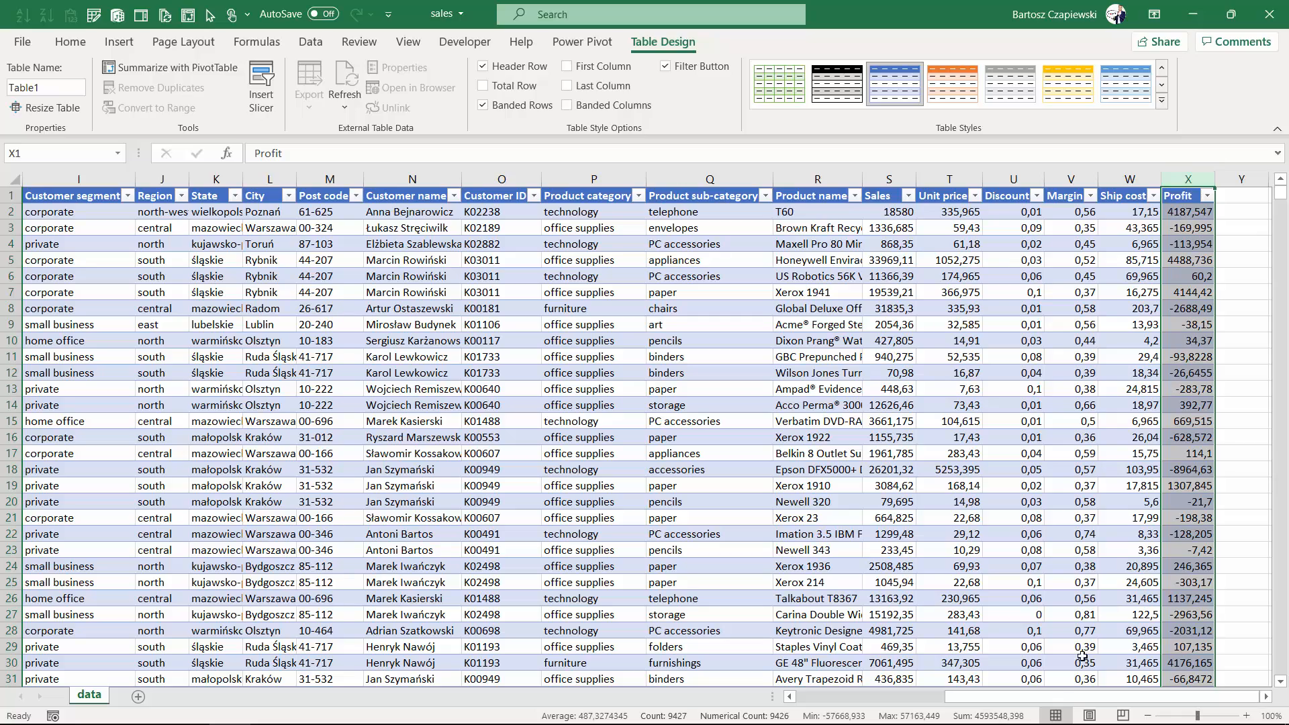
{"action": "left_click_drag", "start_coordinate": [1061, 700], "coordinate": [912, 701]}
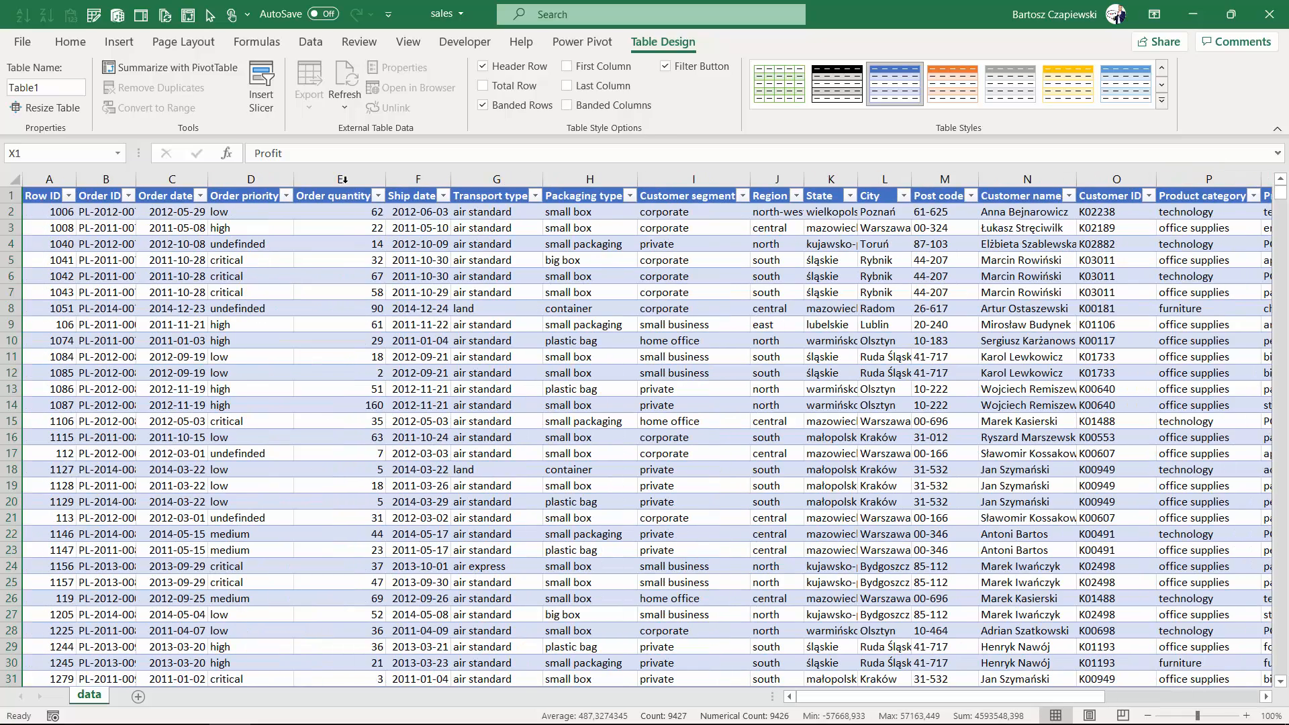
{"action": "left_click", "coordinate": [344, 215]}
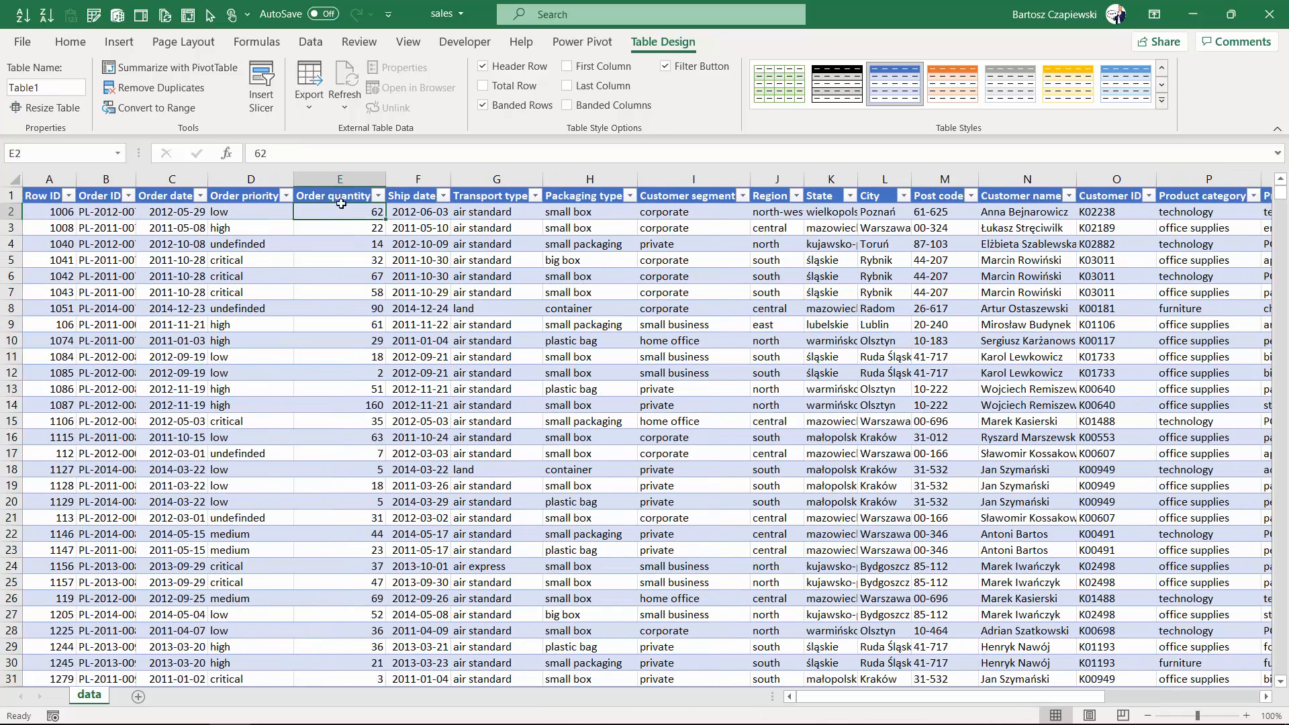
{"action": "left_click", "coordinate": [119, 43]}
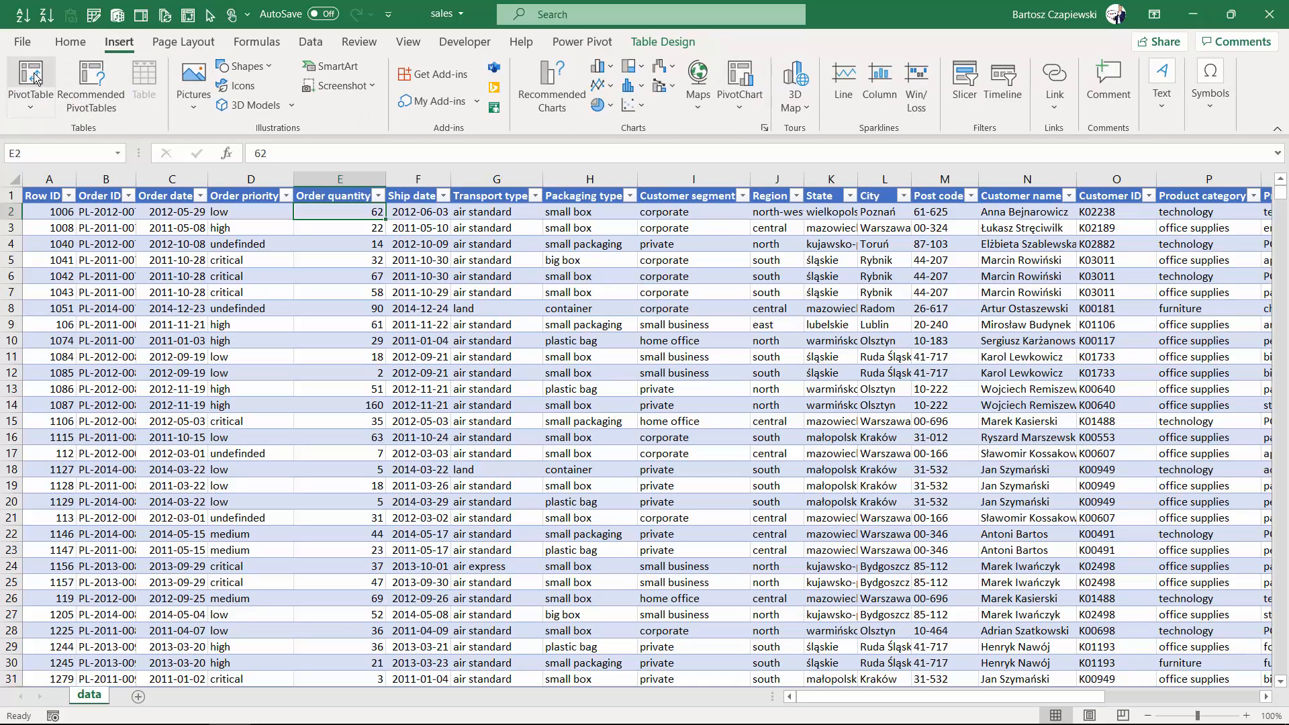
{"action": "left_click", "coordinate": [27, 77]}
{"action": "key", "text": "Return"}
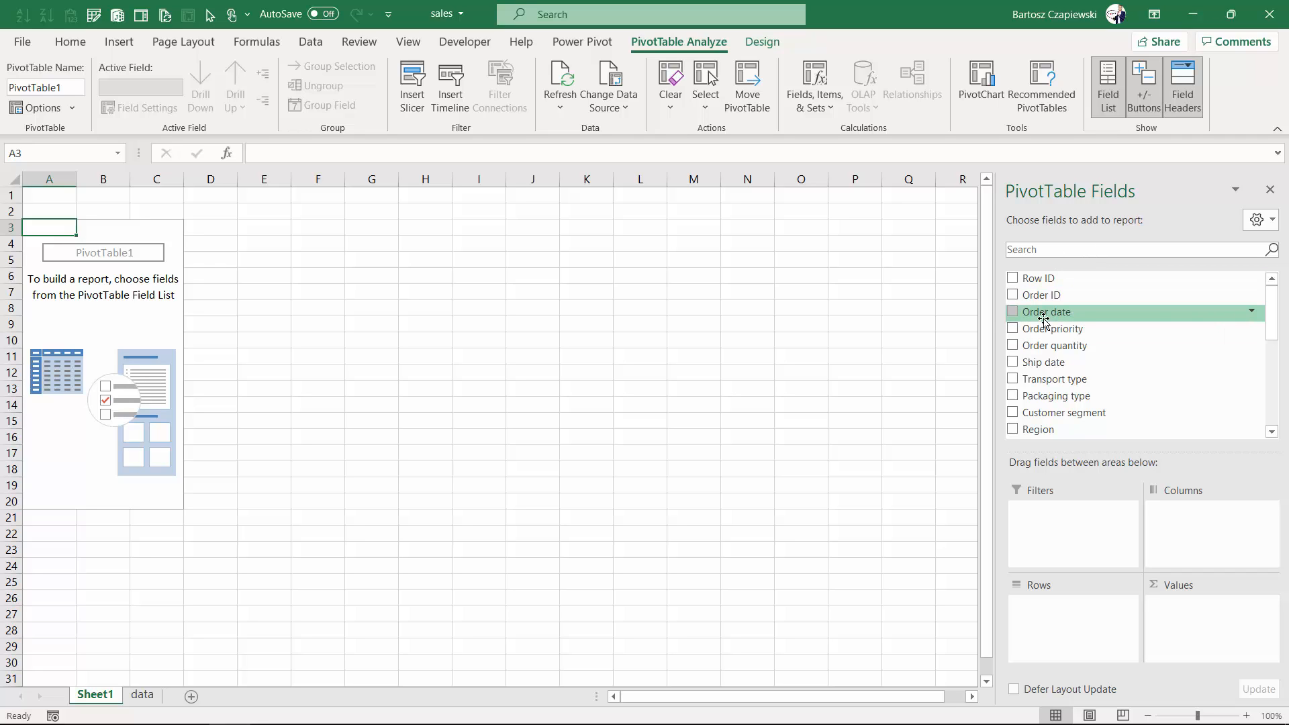
Step: Add the Order quantity field to the PivotTable rows and look through the listed quantities
{"action": "mouse_move", "coordinate": [1055, 345]}
{"action": "left_mouse_down"}
{"action": "mouse_move", "coordinate": [1045, 510]}
{"action": "mouse_move", "coordinate": [1058, 625]}
{"action": "left_mouse_up"}
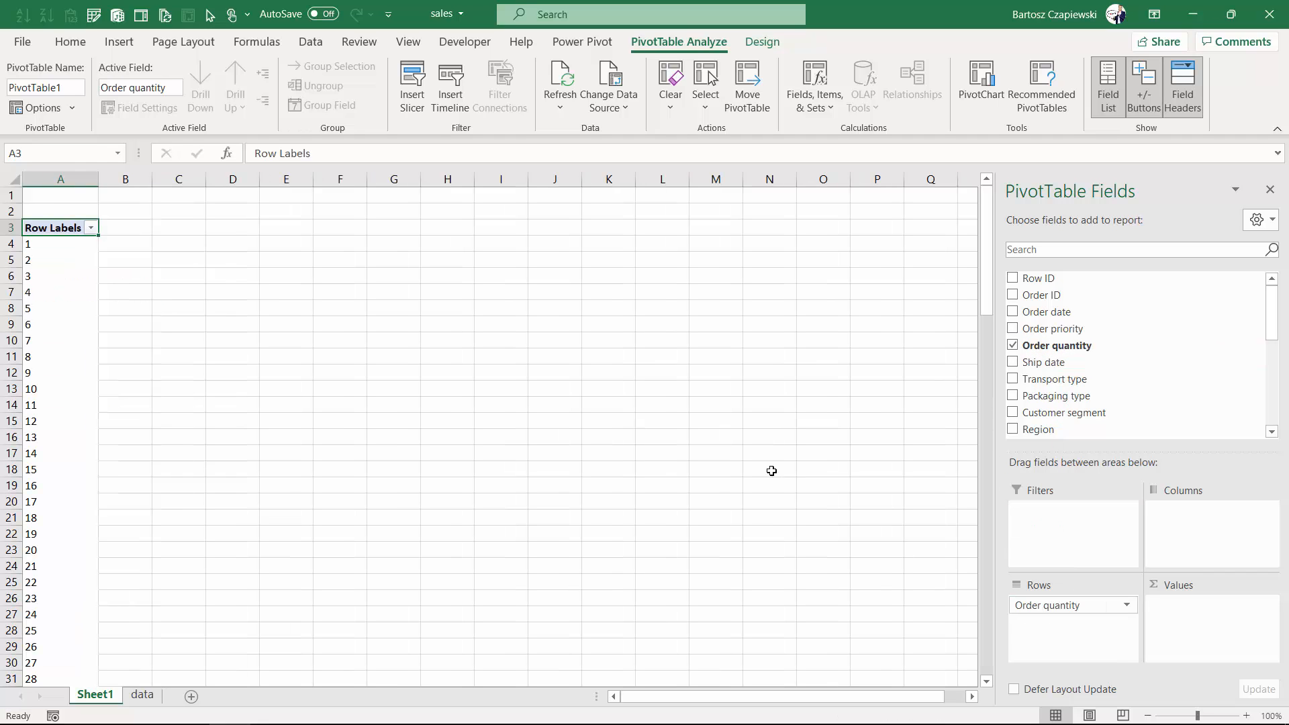
{"action": "left_click", "coordinate": [59, 244]}
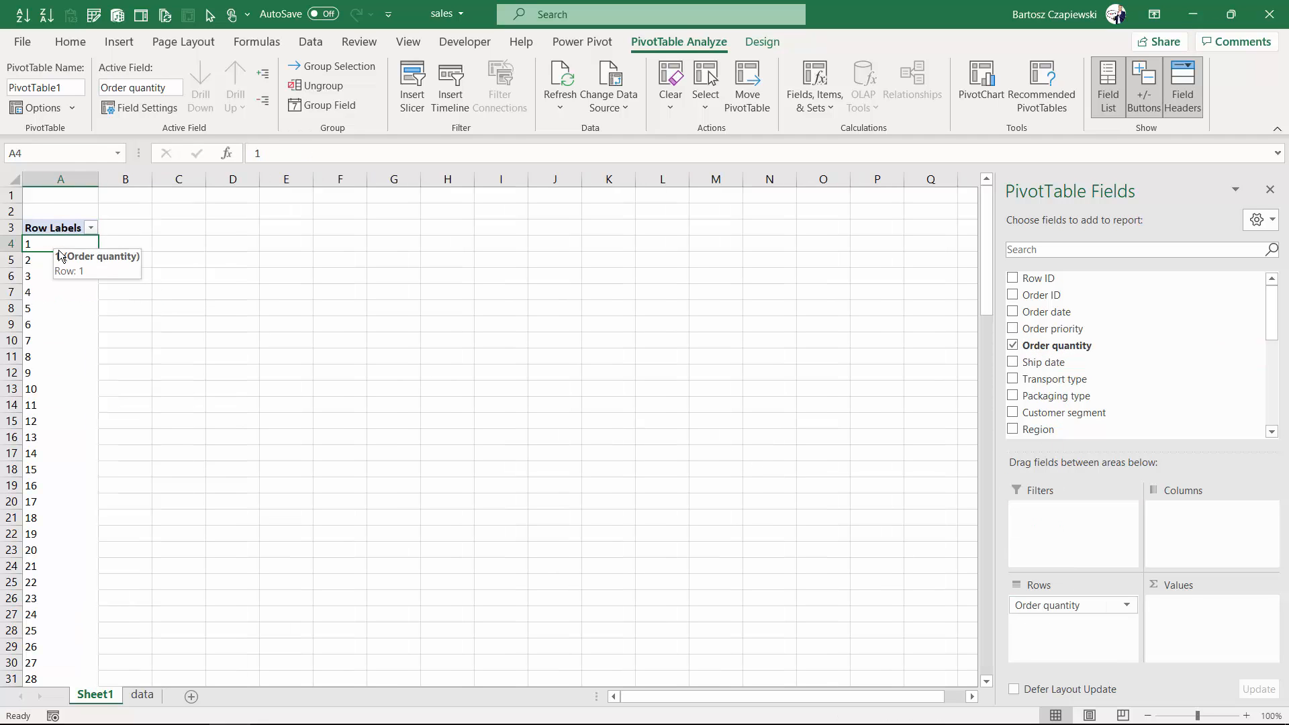
{"action": "scroll", "coordinate": [60, 334], "scroll_direction": "down", "scroll_amount": 20}
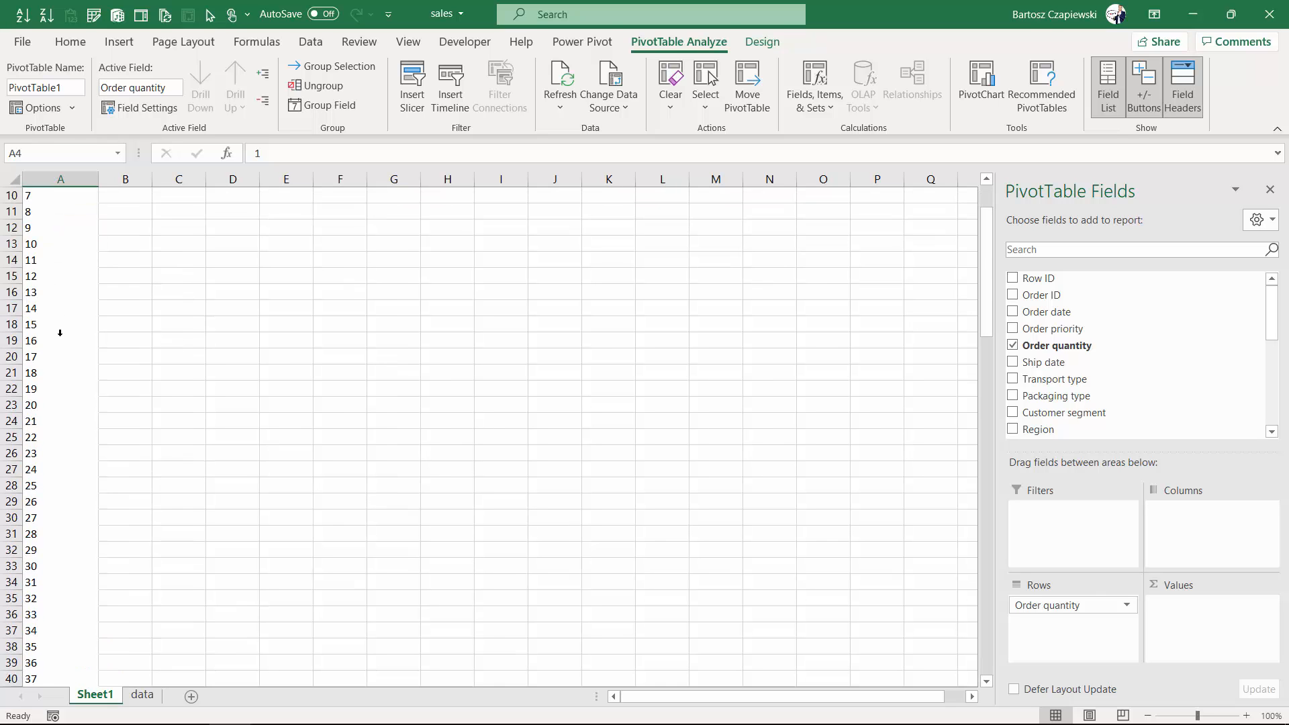
{"action": "scroll", "coordinate": [59, 346], "scroll_direction": "down", "scroll_amount": 7}
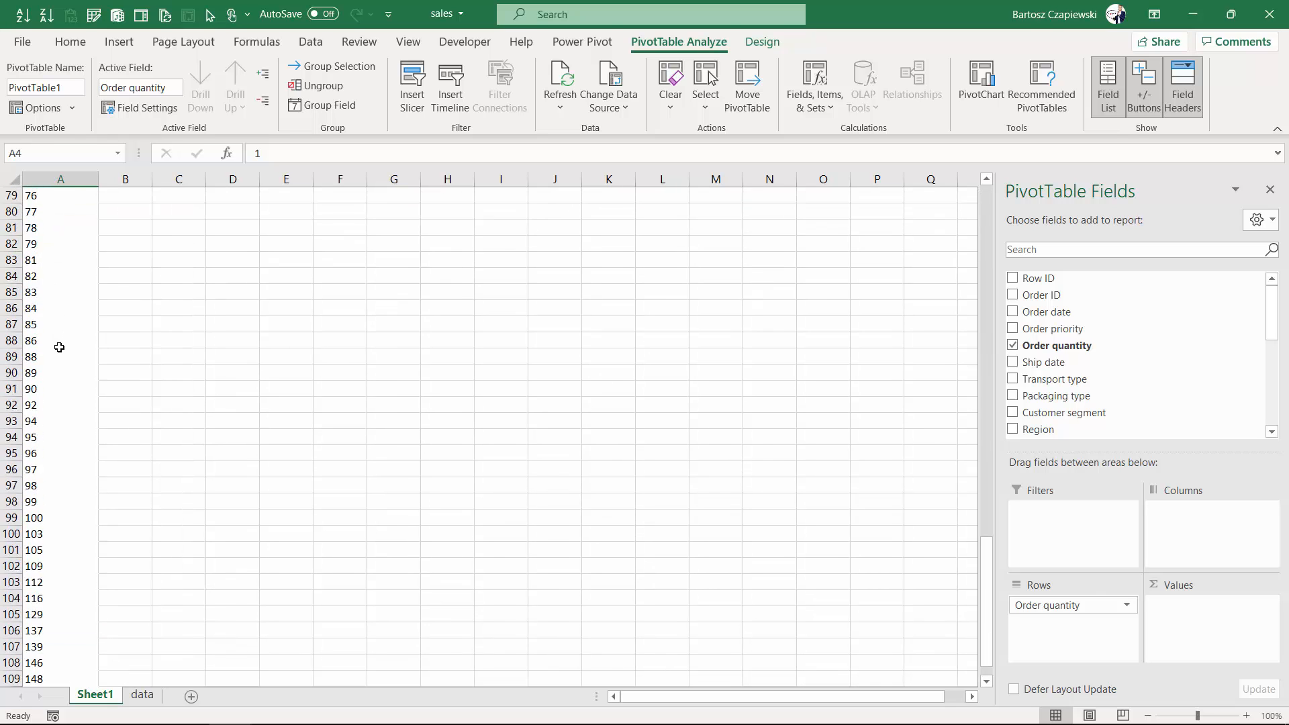
{"action": "scroll", "coordinate": [57, 345], "scroll_direction": "up", "scroll_amount": 20}
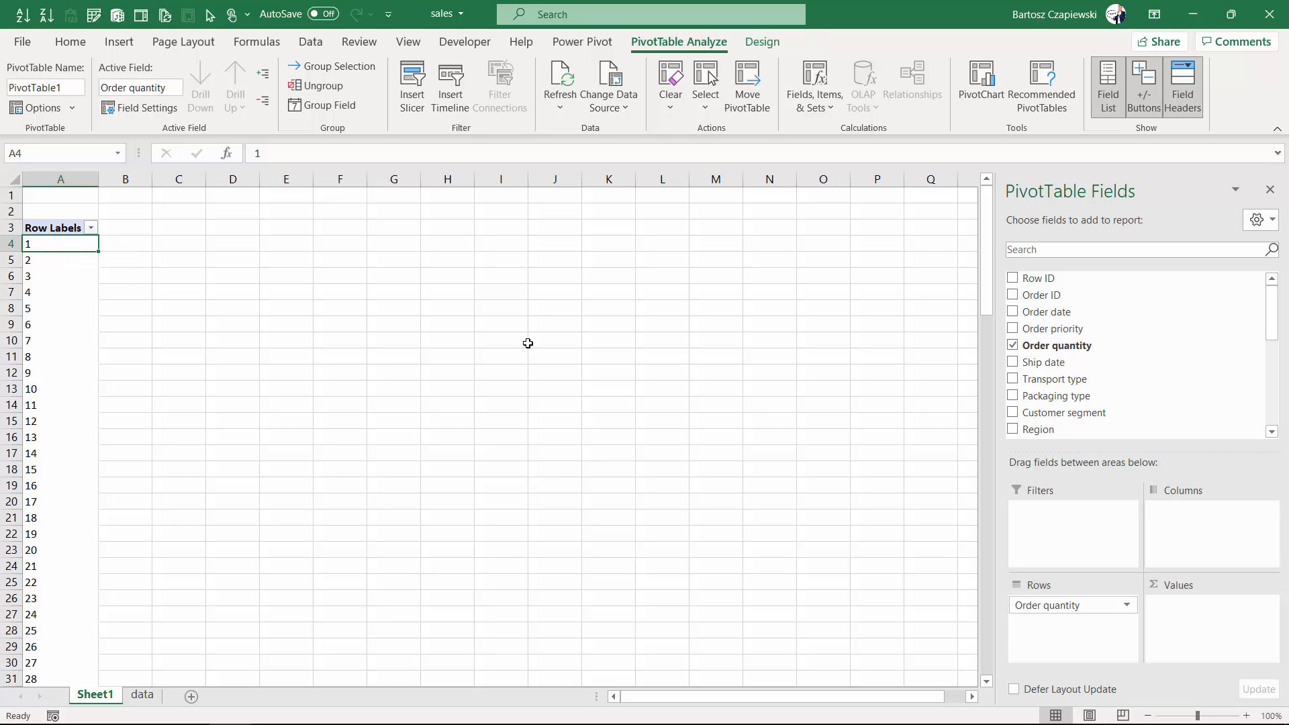
Step: Add Order ID as a count and Profit as a sum to the PivotTable values
{"action": "left_click_drag", "start_coordinate": [1046, 295], "coordinate": [1196, 613]}
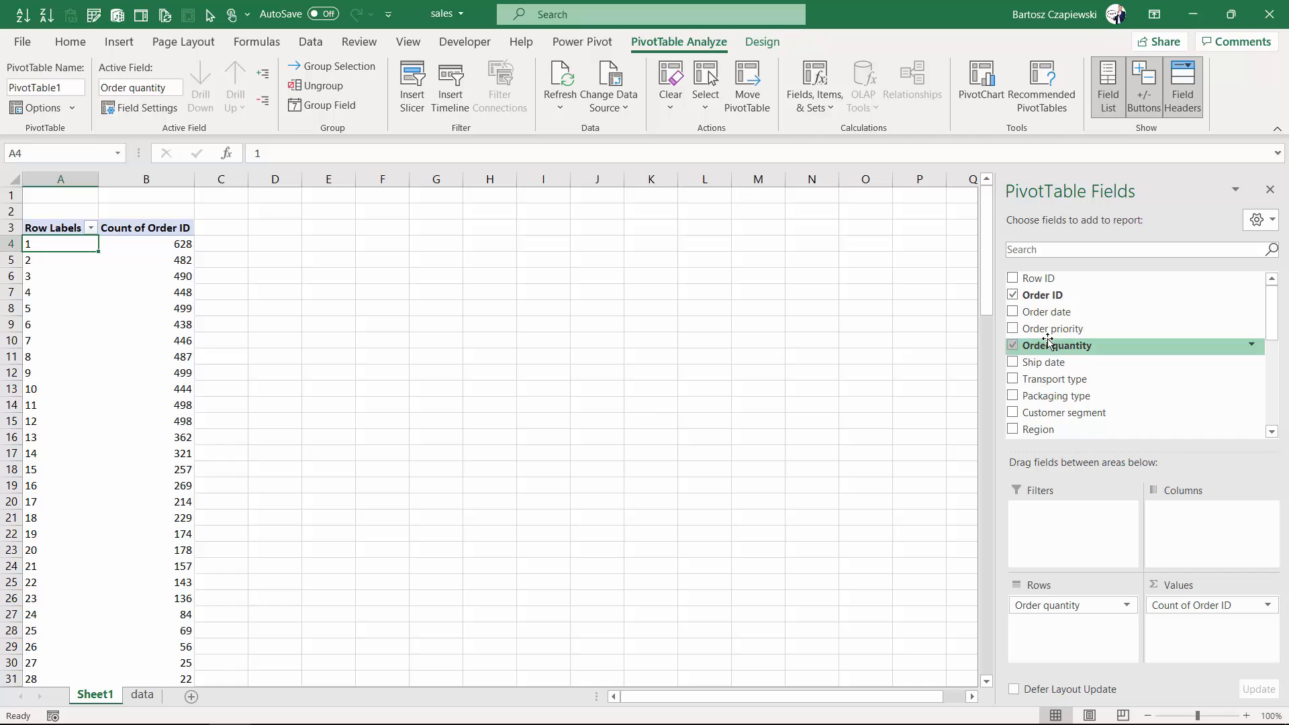
{"action": "left_click_drag", "start_coordinate": [1274, 314], "coordinate": [1274, 400]}
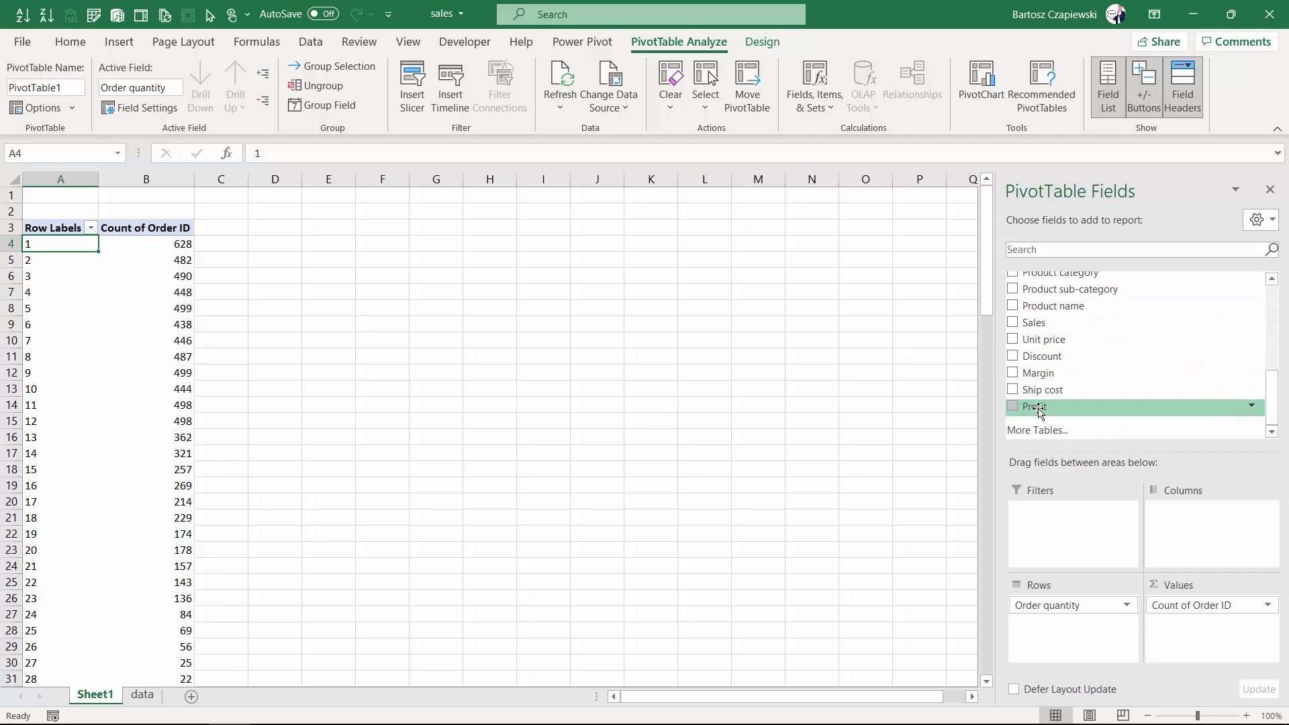
{"action": "left_click_drag", "start_coordinate": [1035, 406], "coordinate": [1227, 631]}
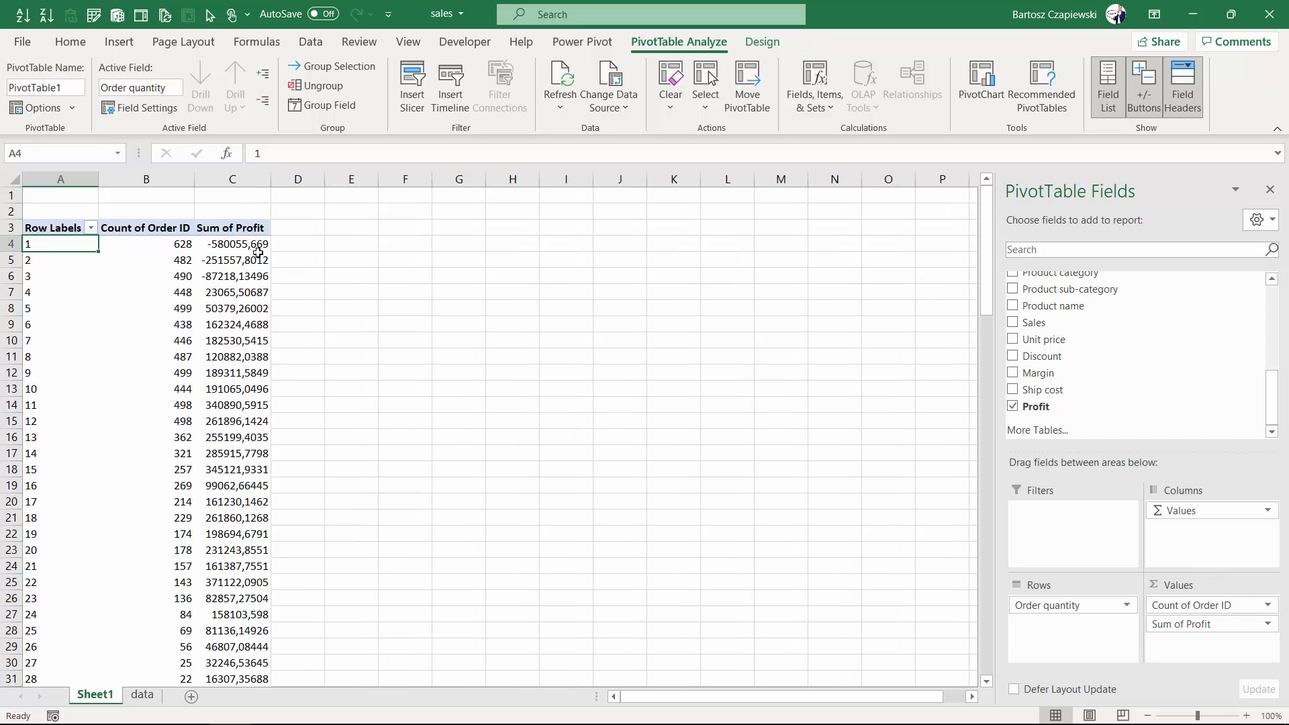
Step: Format the Sum of Profit values as numbers with 0 decimal places and a thousands separator
{"action": "left_click_drag", "start_coordinate": [222, 244], "coordinate": [226, 281]}
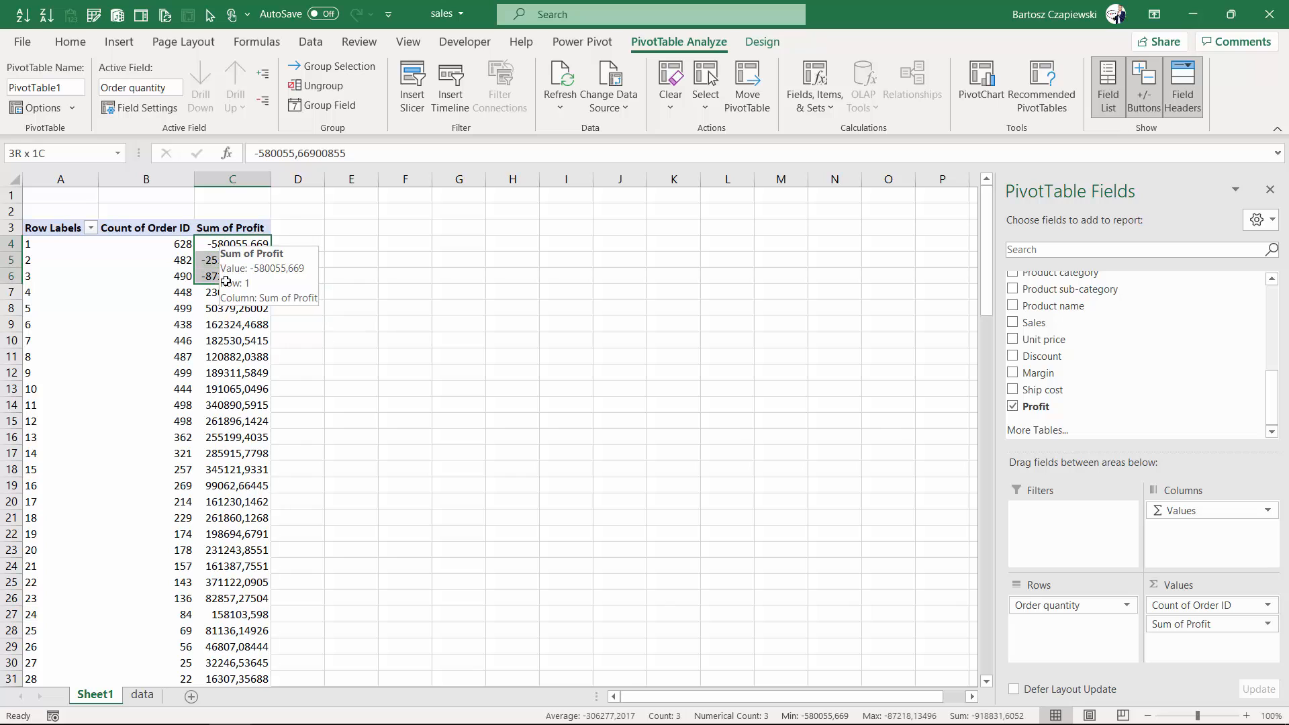
{"action": "left_click", "coordinate": [258, 243]}
{"action": "right_click", "coordinate": [259, 243]}
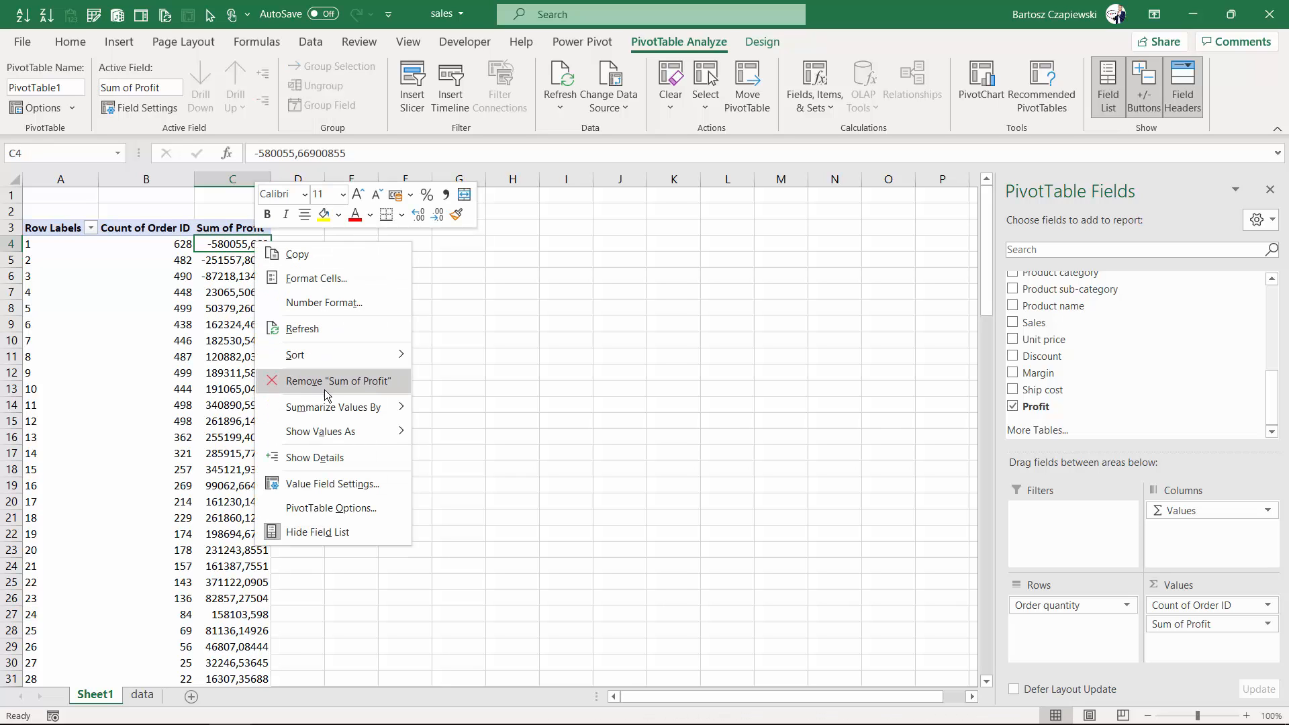
{"action": "mouse_move", "coordinate": [329, 413]}
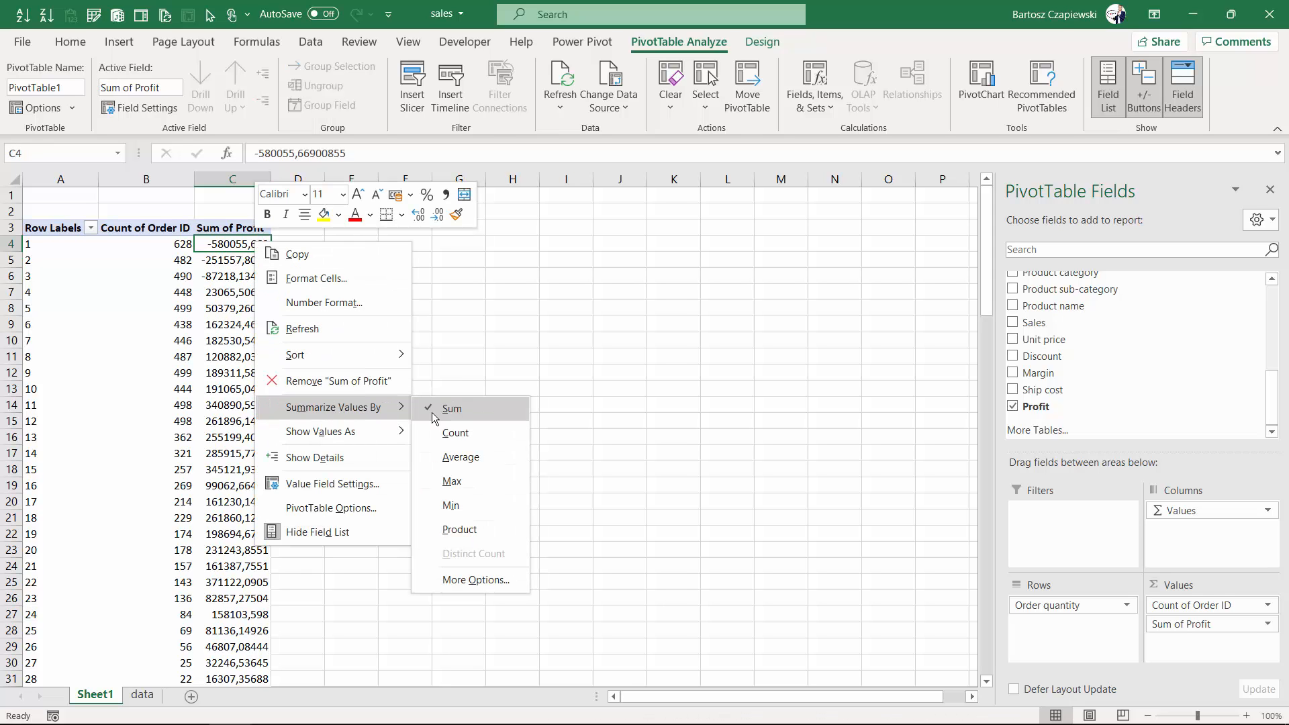
{"action": "left_click", "coordinate": [324, 303]}
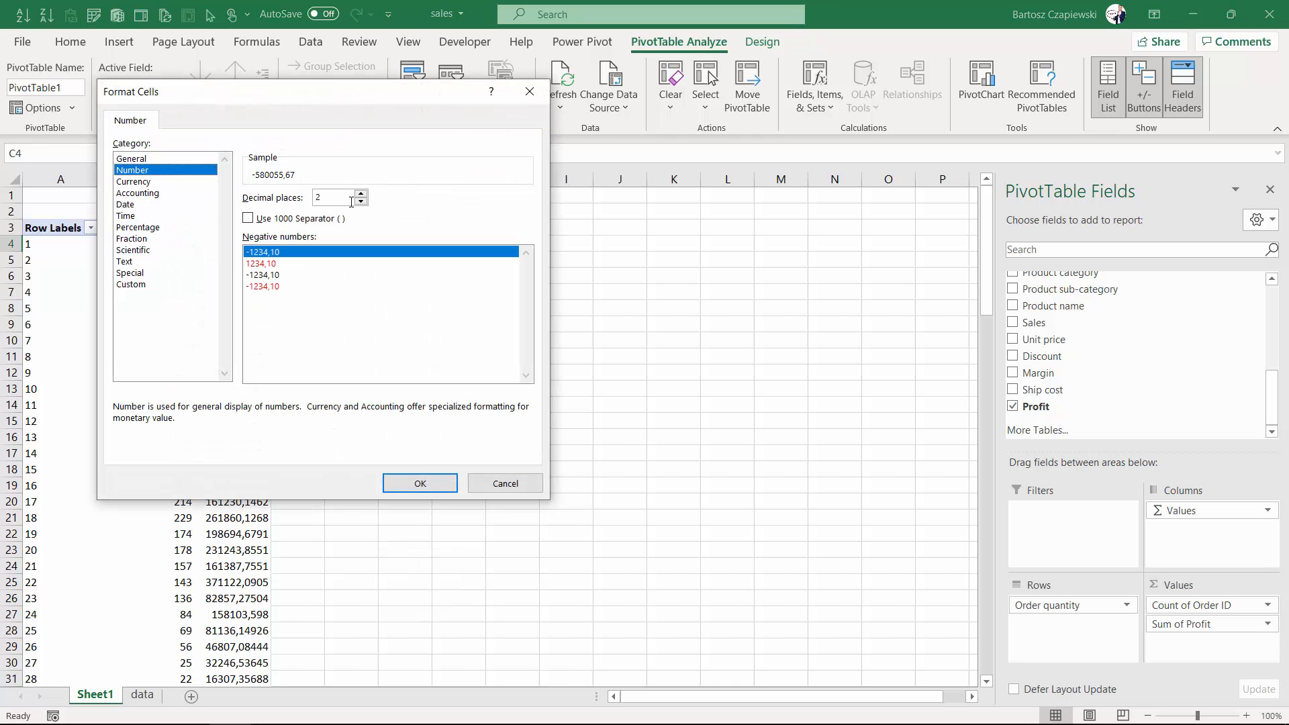
{"action": "left_click", "coordinate": [361, 202]}
{"action": "left_click", "coordinate": [361, 201]}
{"action": "left_click", "coordinate": [248, 219]}
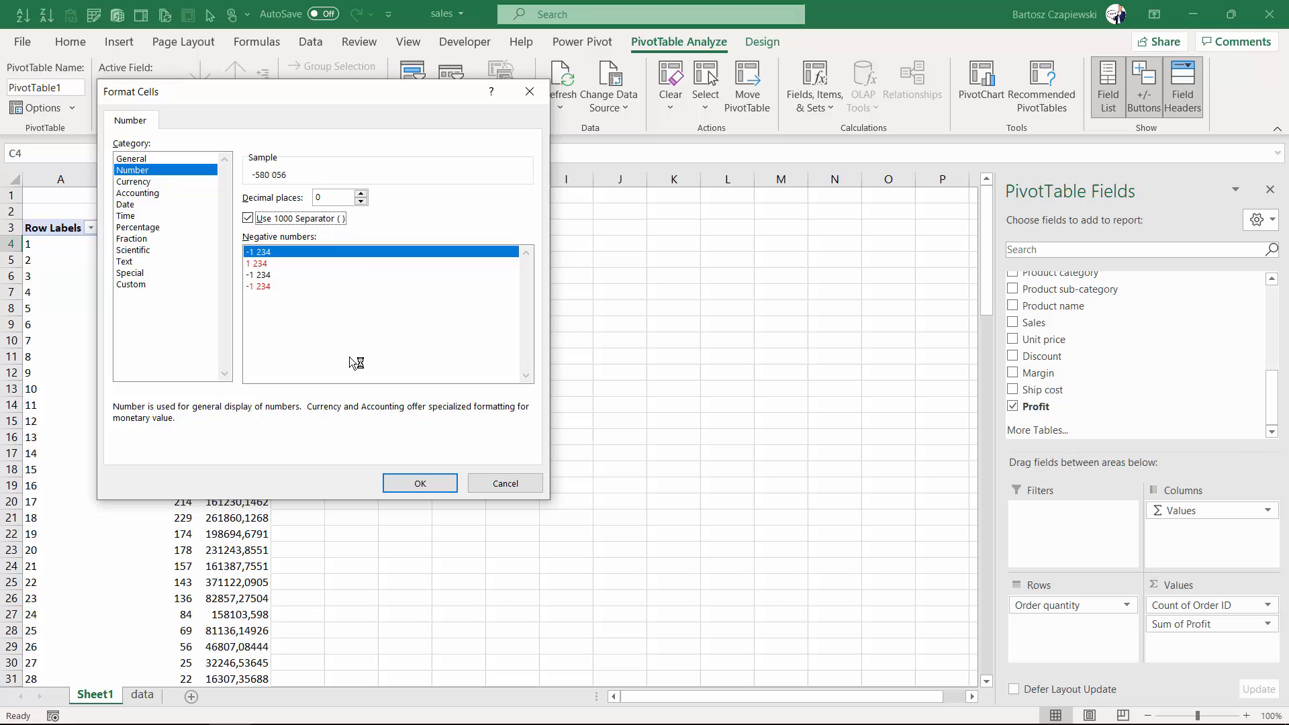
{"action": "left_click", "coordinate": [420, 484]}
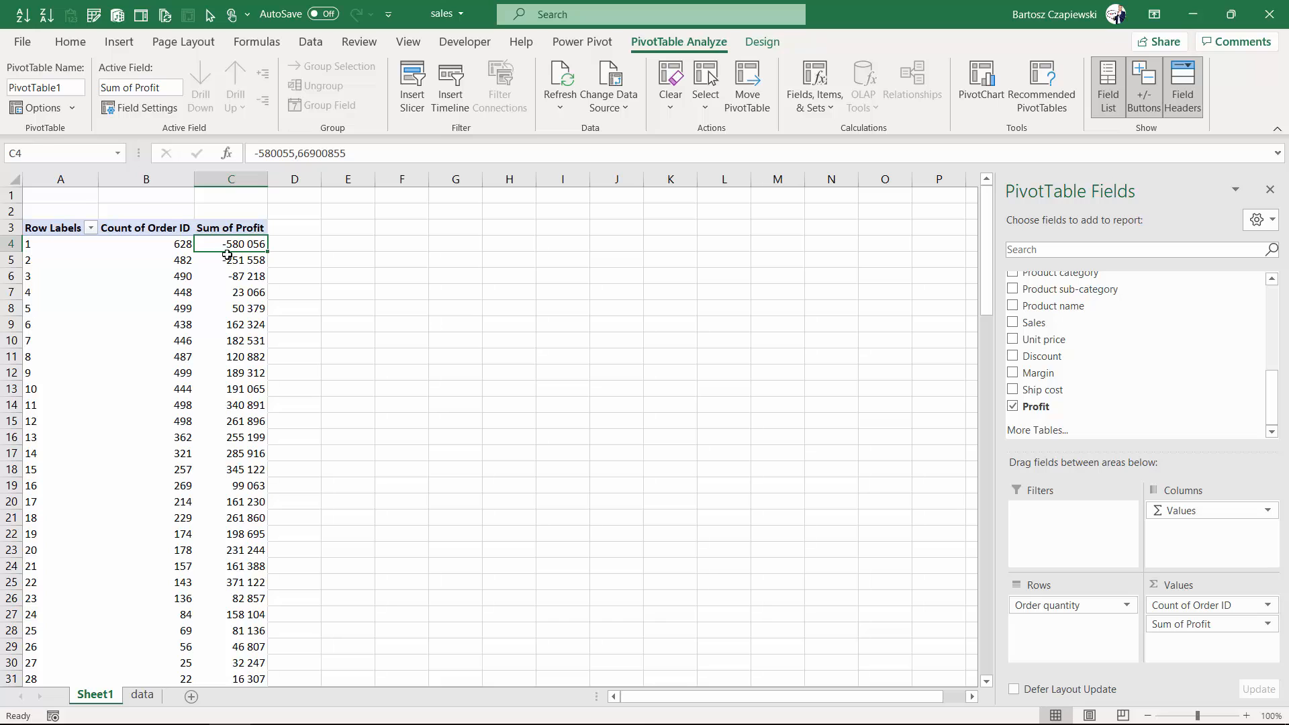
Step: Group the Order quantity row labels in intervals of 3, keeping the automatic start and end values
{"action": "left_click_drag", "start_coordinate": [227, 252], "coordinate": [229, 276]}
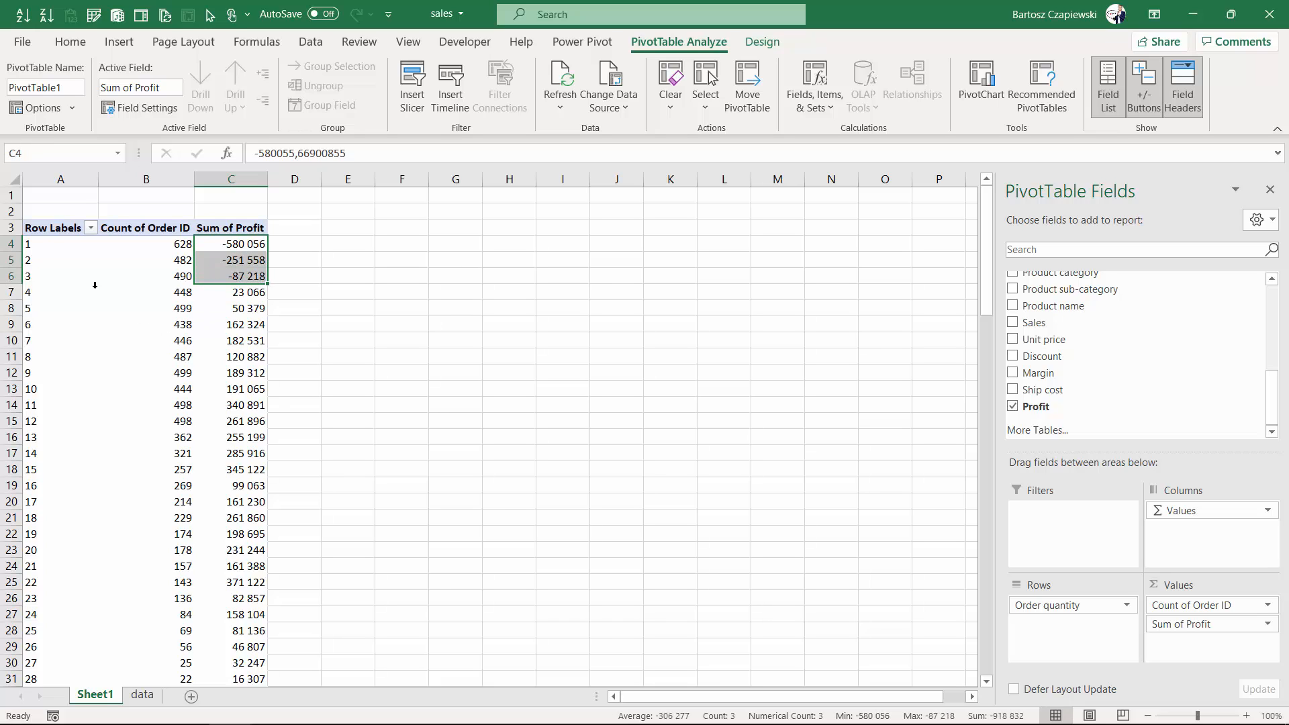
{"action": "left_click", "coordinate": [58, 243]}
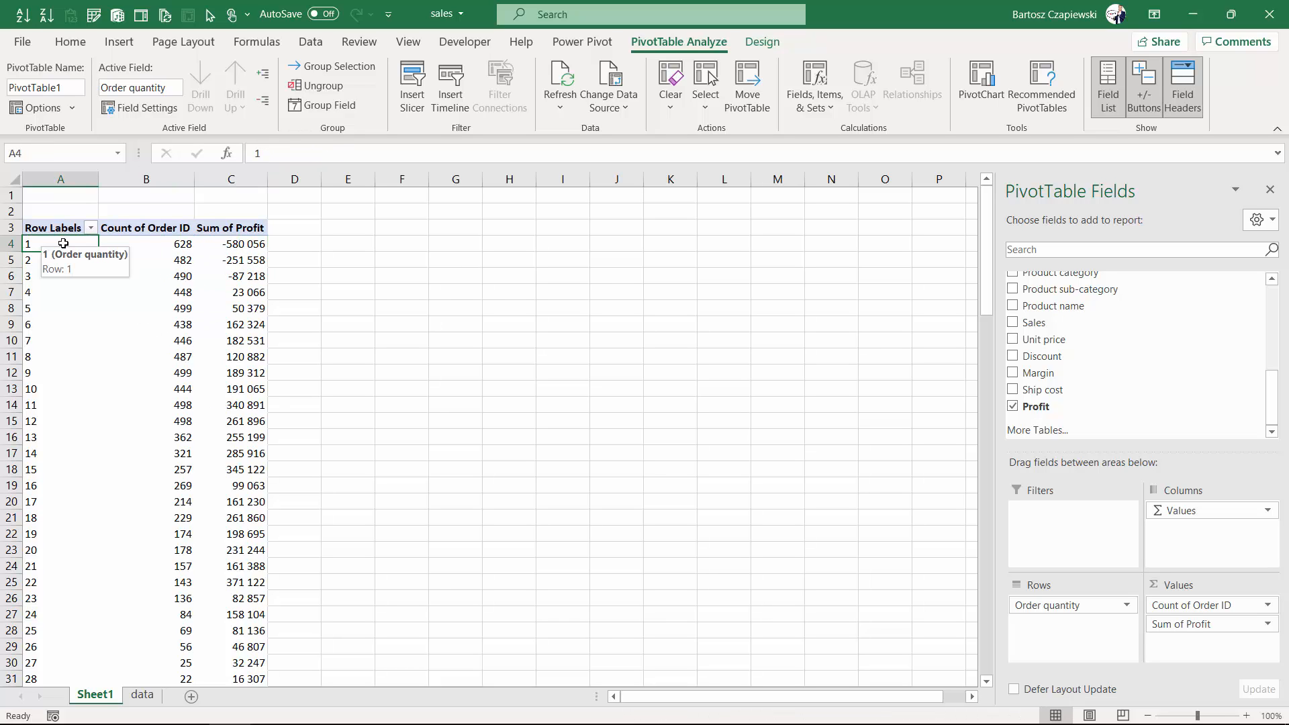
{"action": "right_click", "coordinate": [63, 243]}
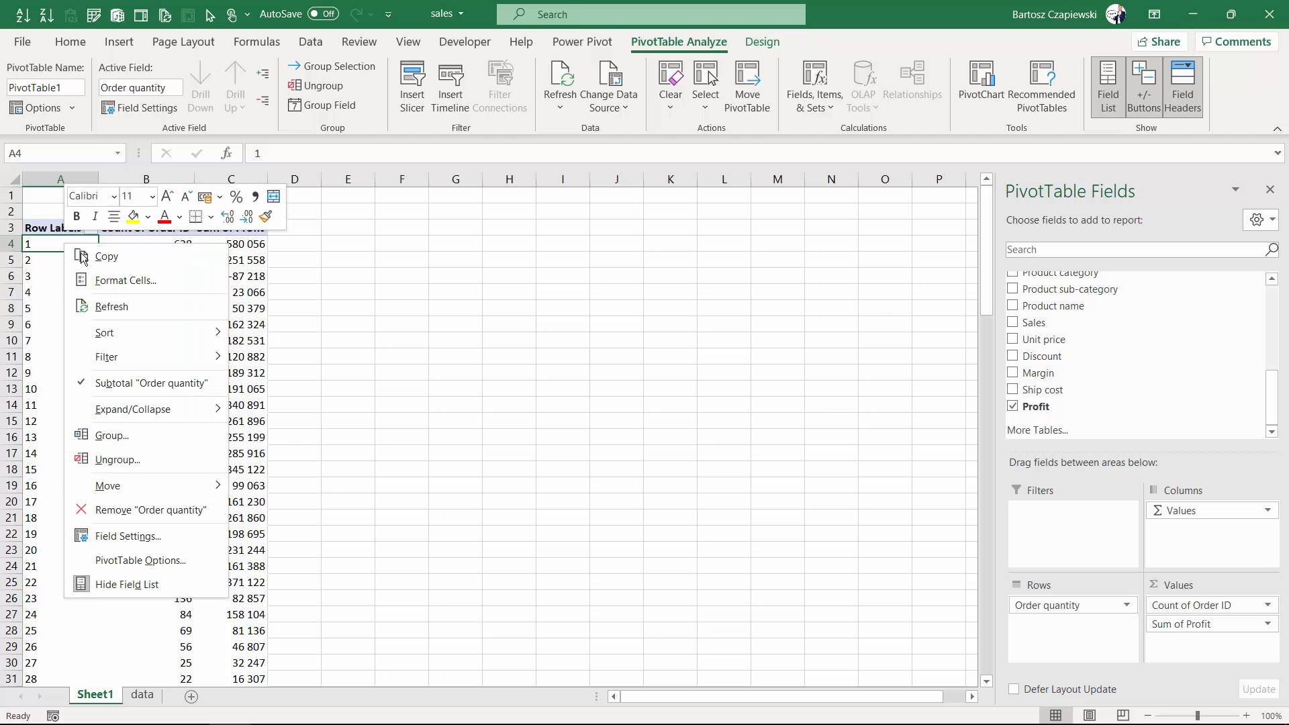
{"action": "left_click", "coordinate": [143, 437]}
{"action": "left_click_drag", "start_coordinate": [143, 360], "coordinate": [368, 295]}
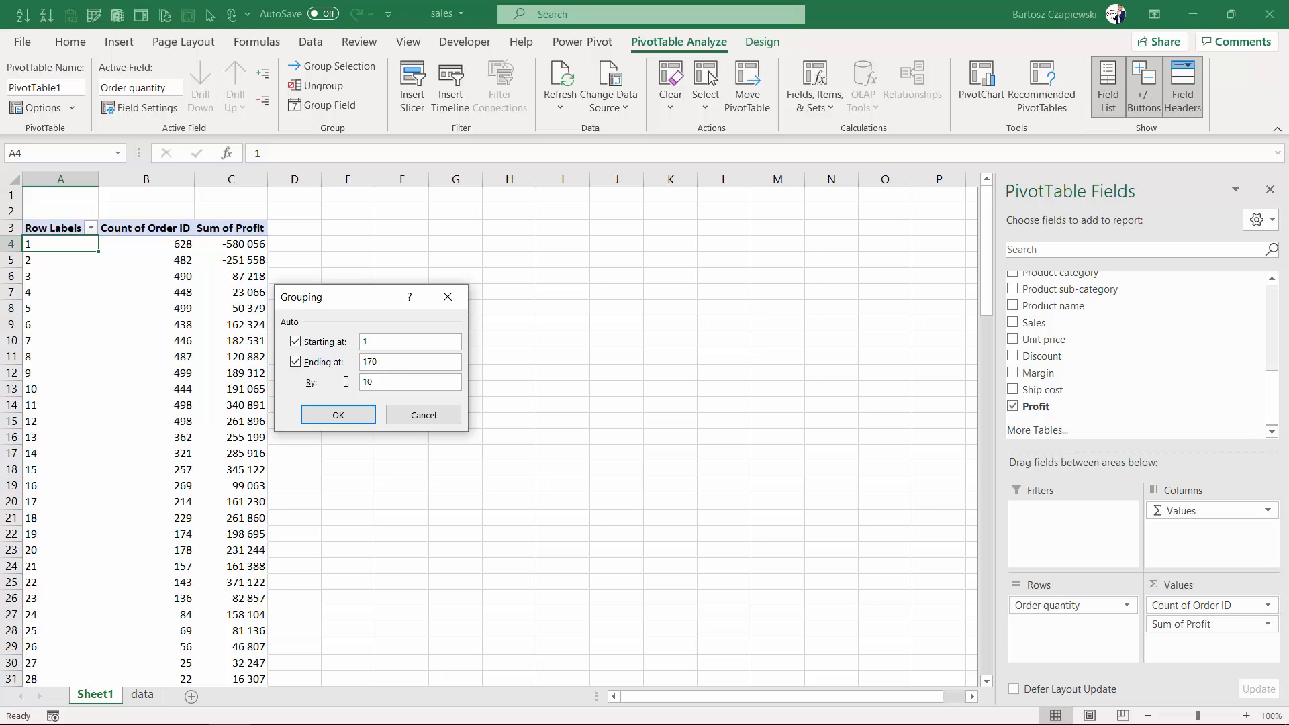
{"action": "key", "text": "alt+b"}
{"action": "type", "text": "3"}
{"action": "left_click", "coordinate": [339, 415]}
Step: Review the grouped quantity ranges down to the grand total and check the start, end and interval in the Grouping settings
{"action": "scroll", "coordinate": [128, 365], "scroll_direction": "down", "scroll_amount": 9}
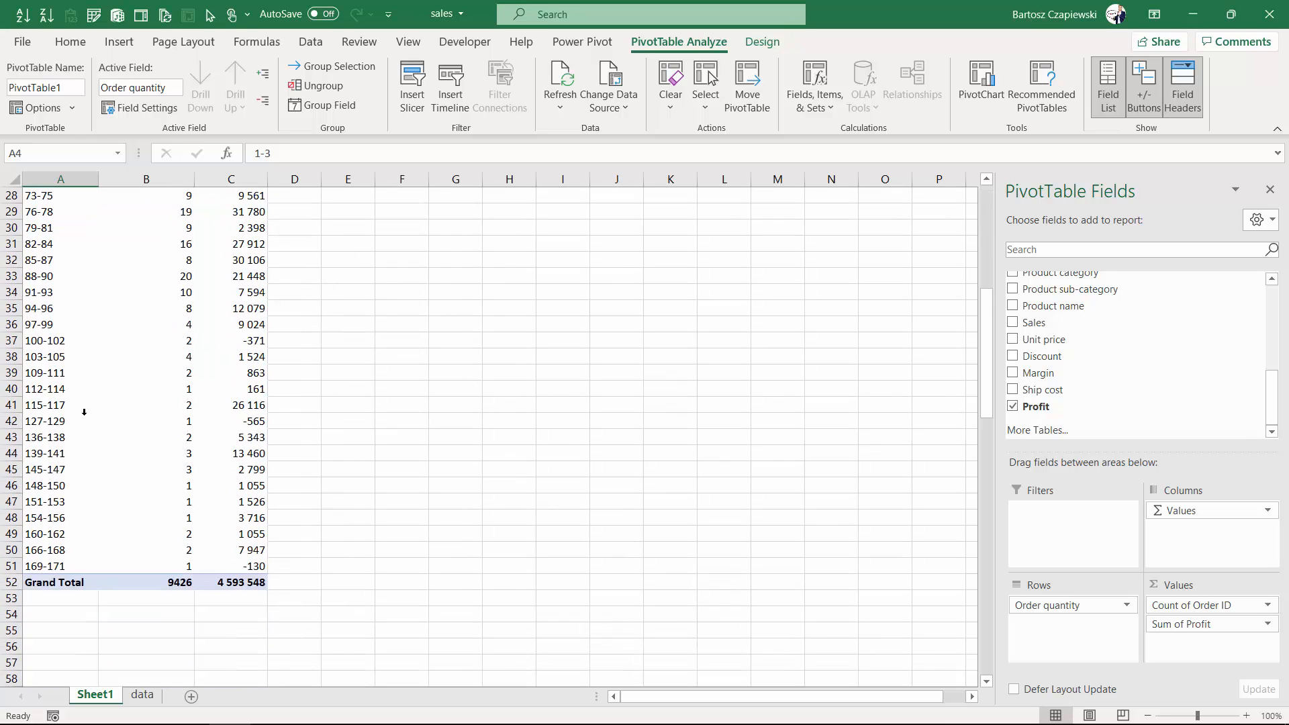
{"action": "scroll", "coordinate": [84, 411], "scroll_direction": "down", "scroll_amount": 1}
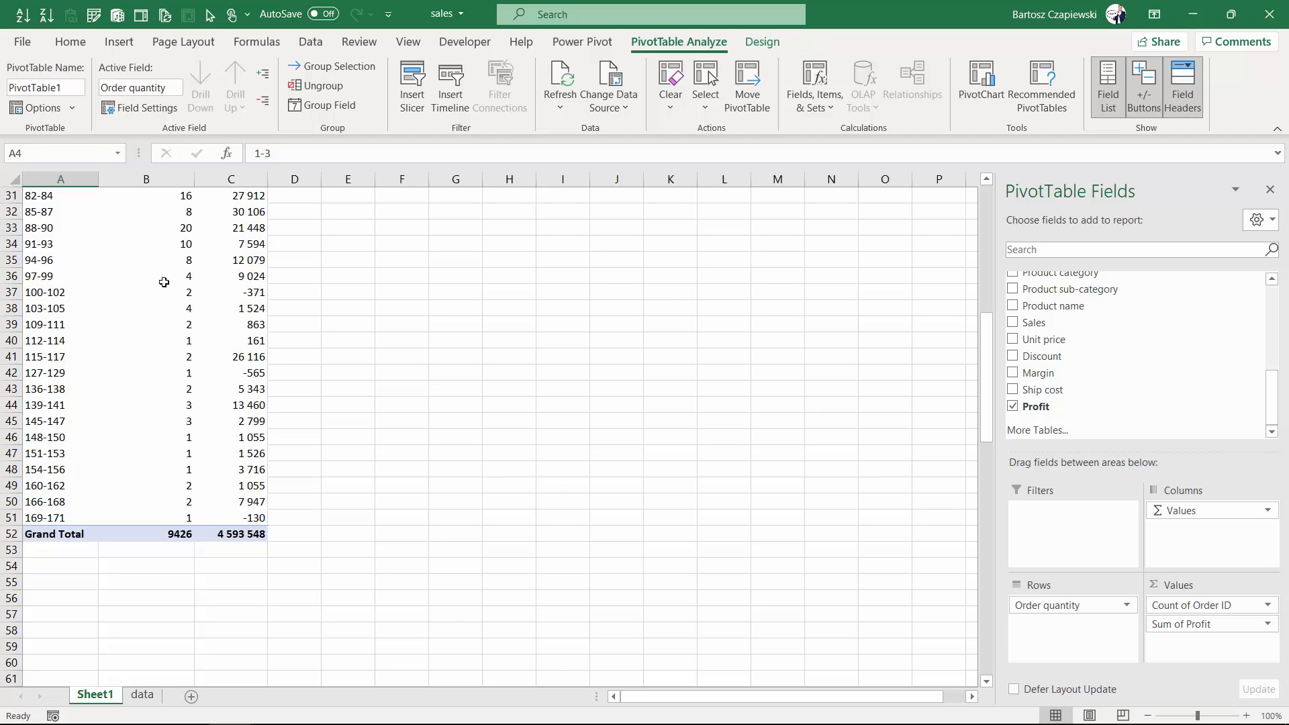
{"action": "scroll", "coordinate": [163, 505], "scroll_direction": "up", "scroll_amount": 5}
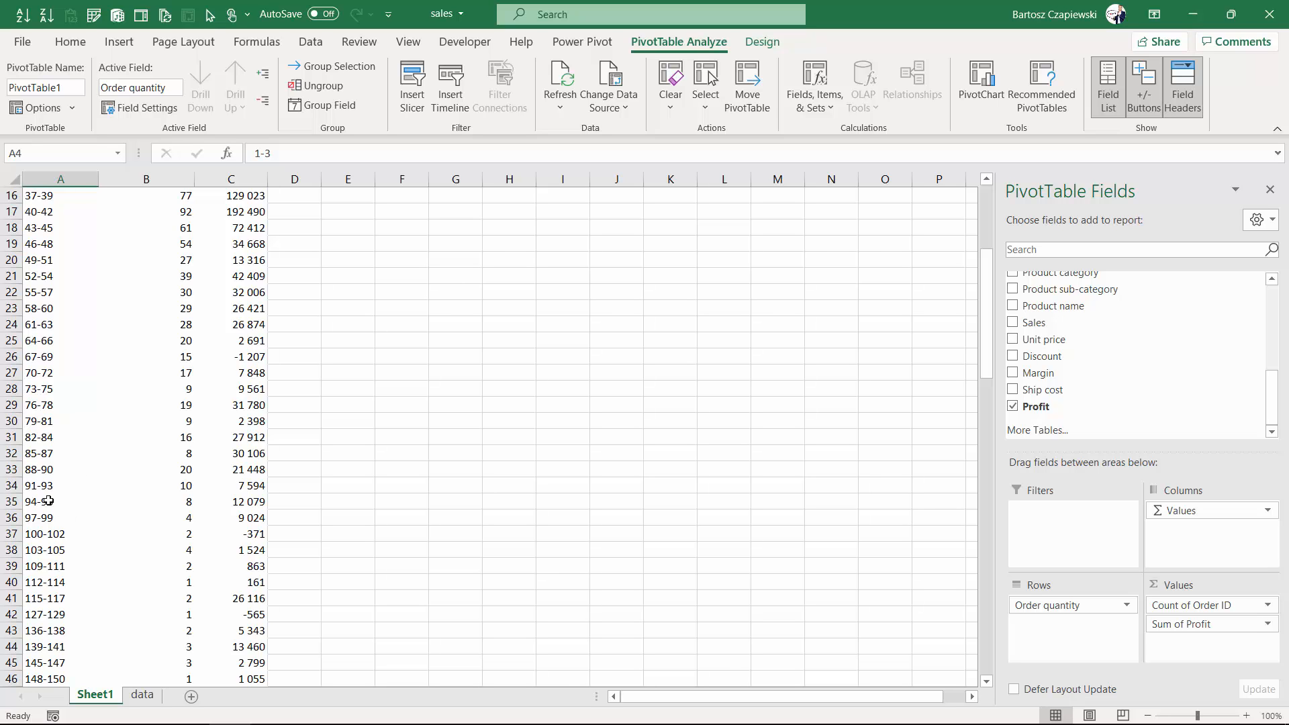
{"action": "scroll", "coordinate": [48, 501], "scroll_direction": "up", "scroll_amount": 5}
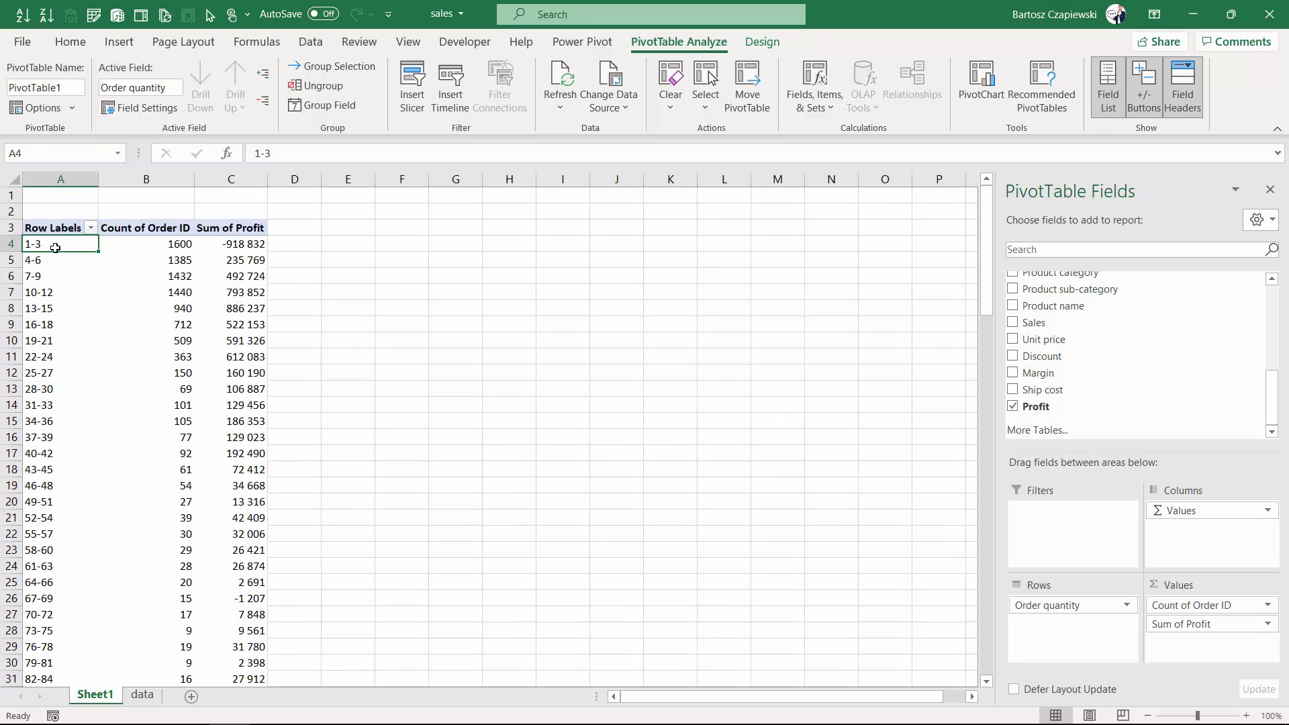
{"action": "right_click", "coordinate": [55, 248]}
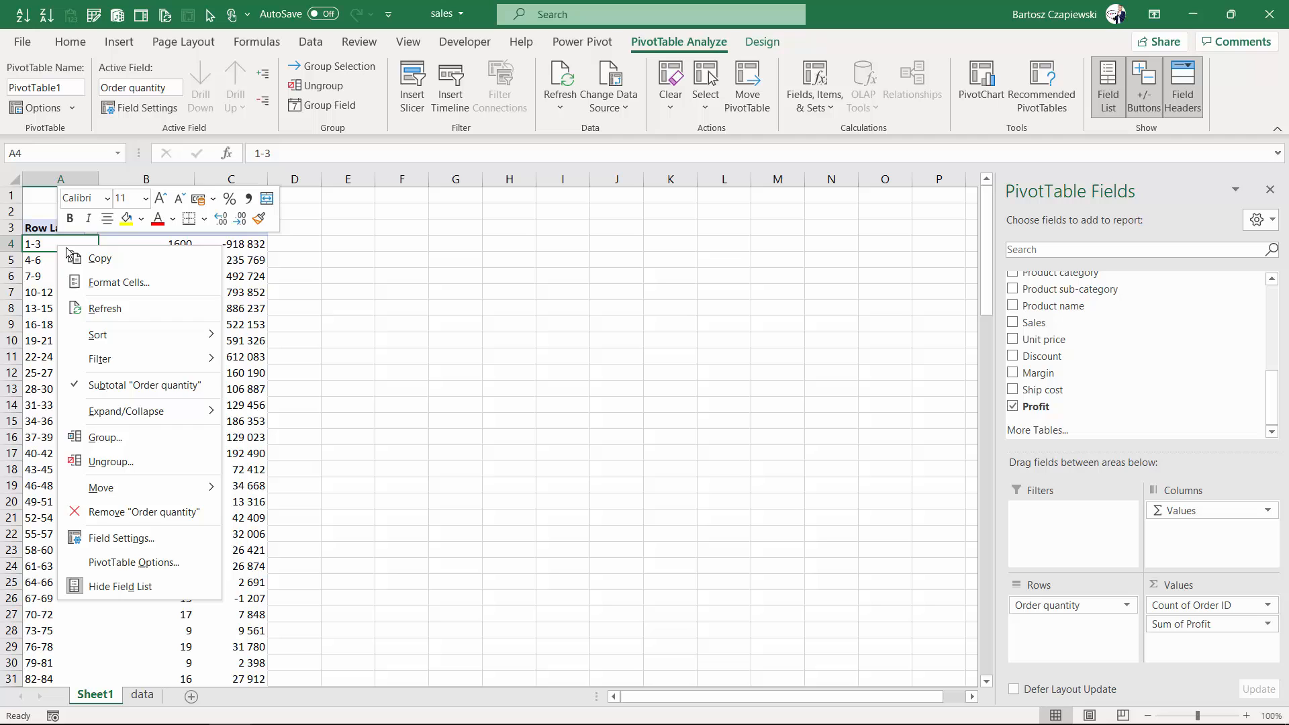
{"action": "left_click", "coordinate": [139, 439]}
{"action": "left_click_drag", "start_coordinate": [164, 429], "coordinate": [47, 434]}
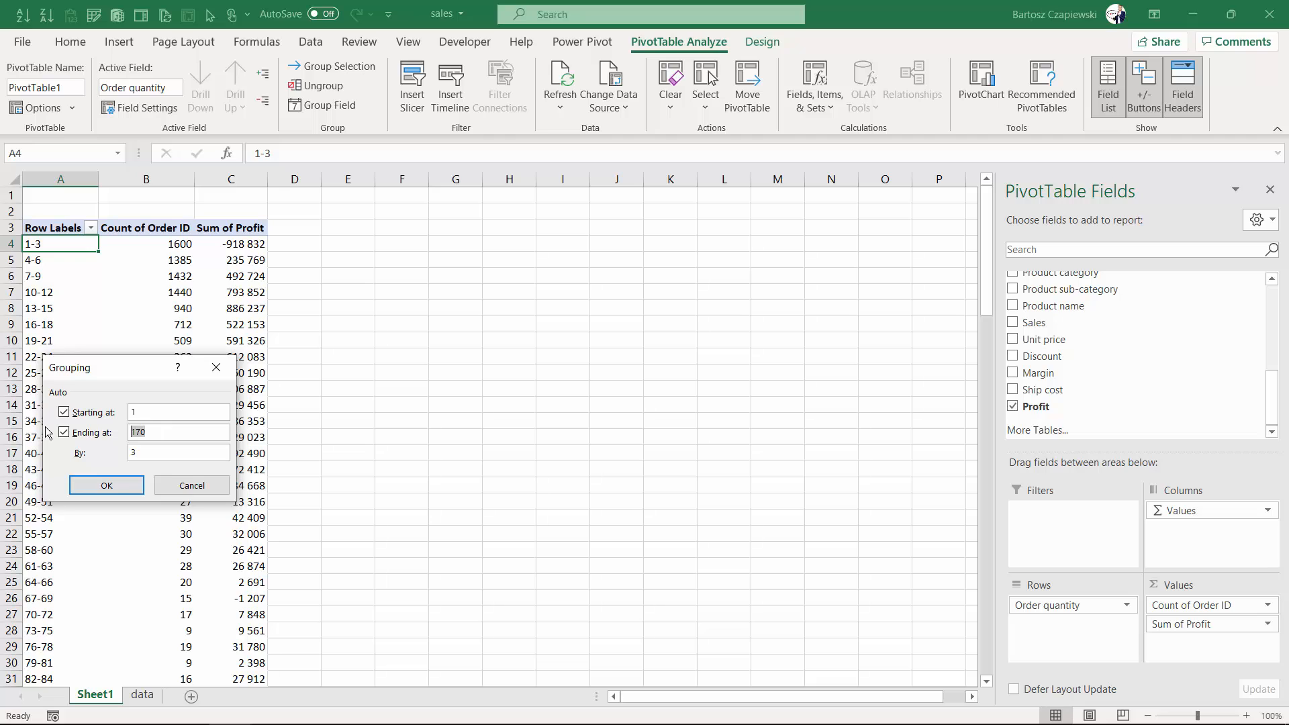
{"action": "left_click", "coordinate": [94, 483]}
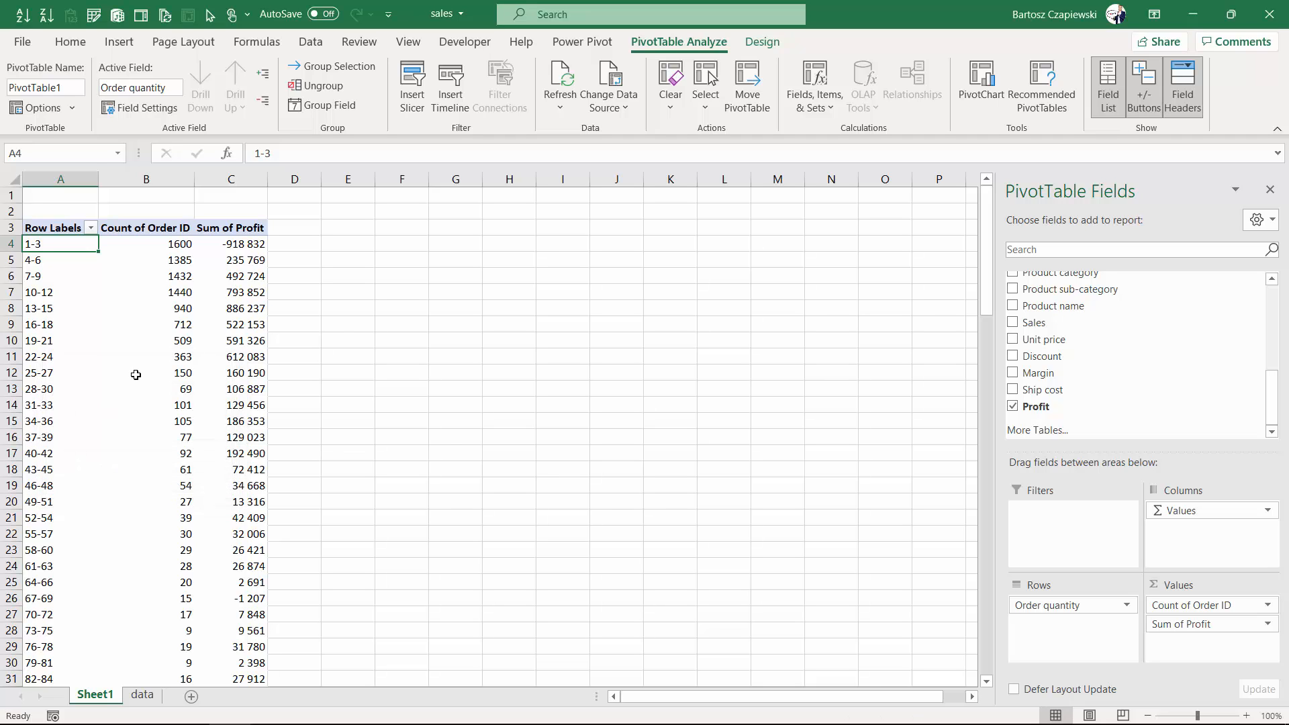
Step: Examine the order count and total profit of the lowest order quantity groups
{"action": "left_click", "coordinate": [250, 244]}
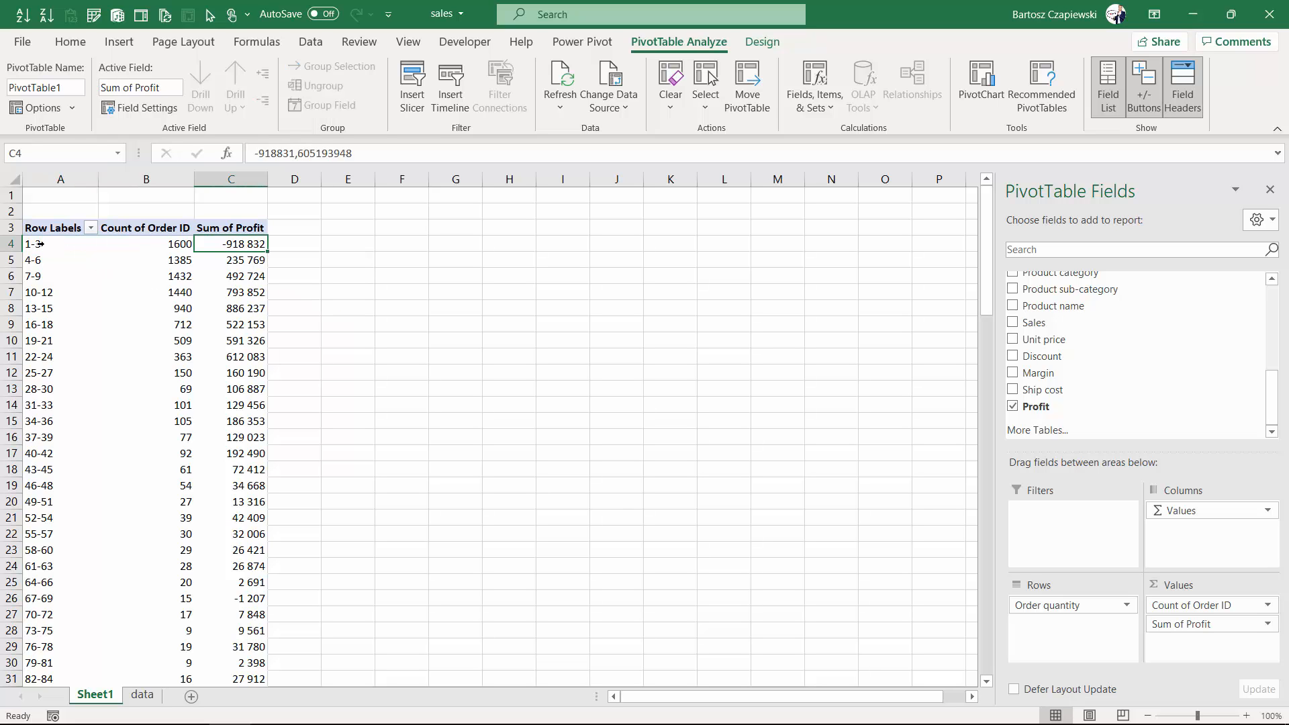
{"action": "scroll", "coordinate": [127, 273], "scroll_direction": "down", "scroll_amount": 5}
{"action": "scroll", "coordinate": [126, 273], "scroll_direction": "up", "scroll_amount": 5}
{"action": "mouse_move", "coordinate": [100, 261]}
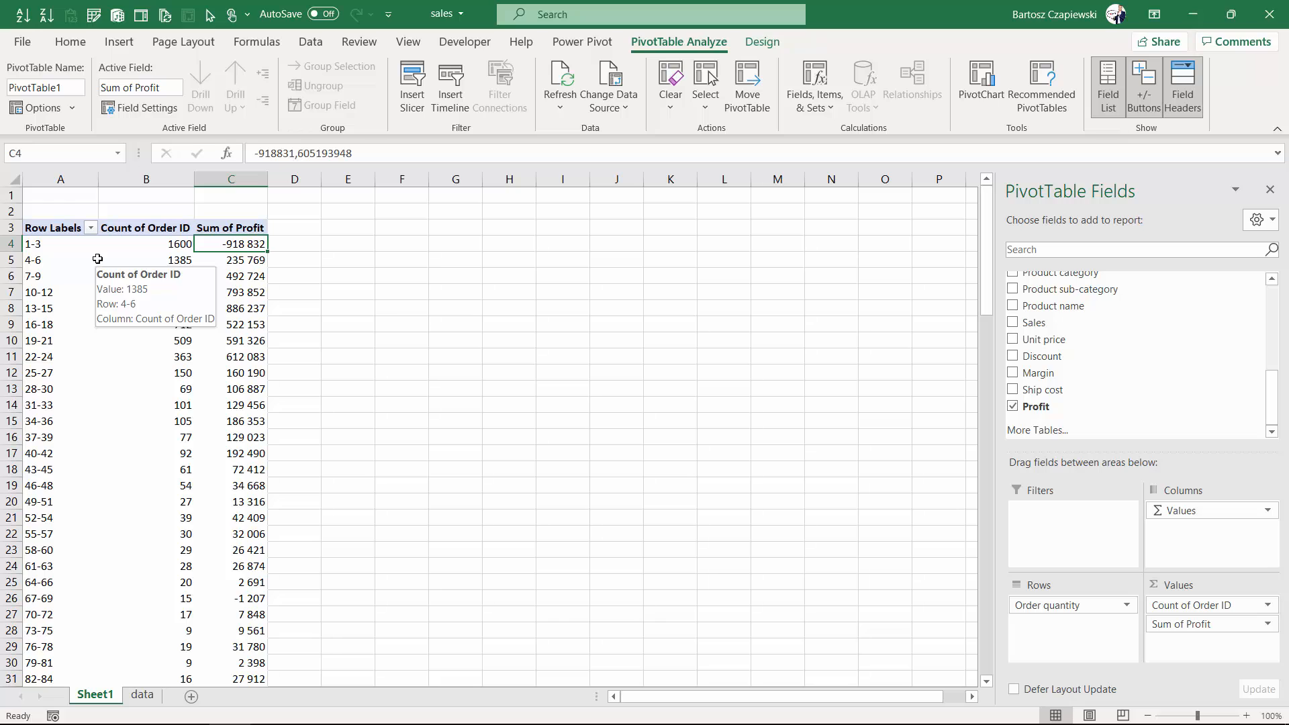
{"action": "mouse_move", "coordinate": [227, 248]}
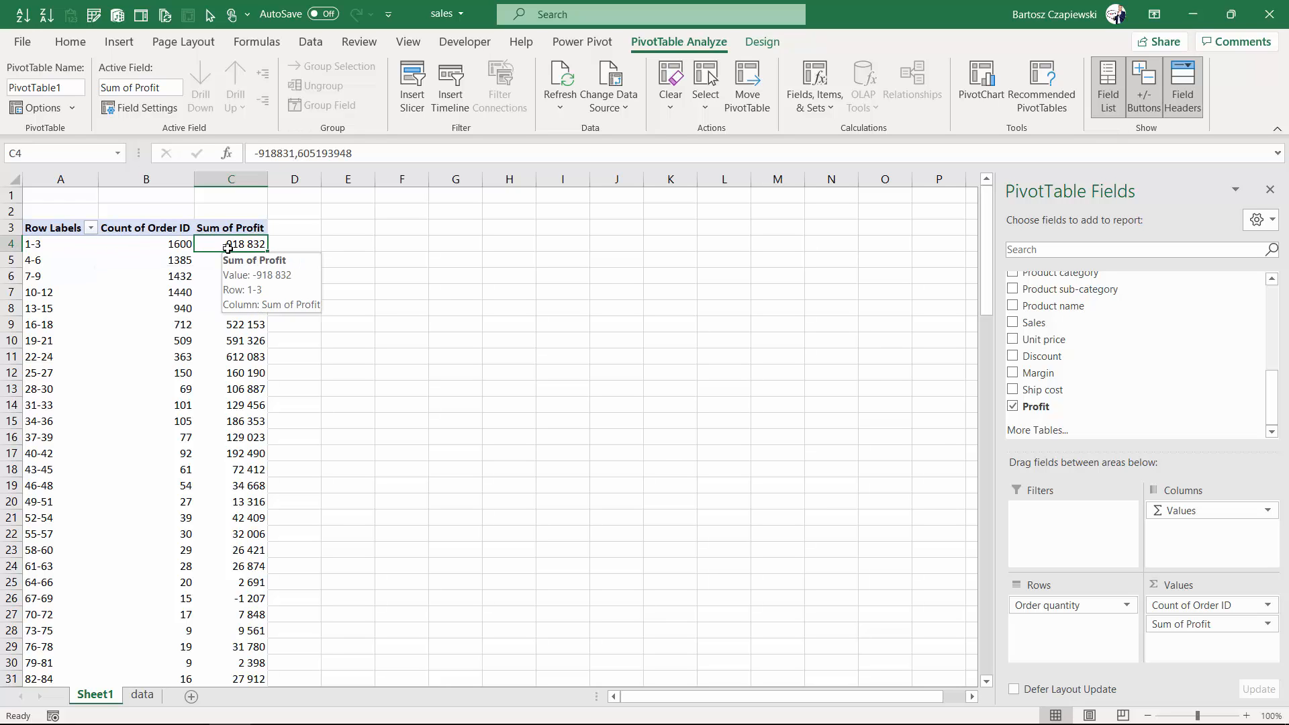
{"action": "mouse_move", "coordinate": [200, 282]}
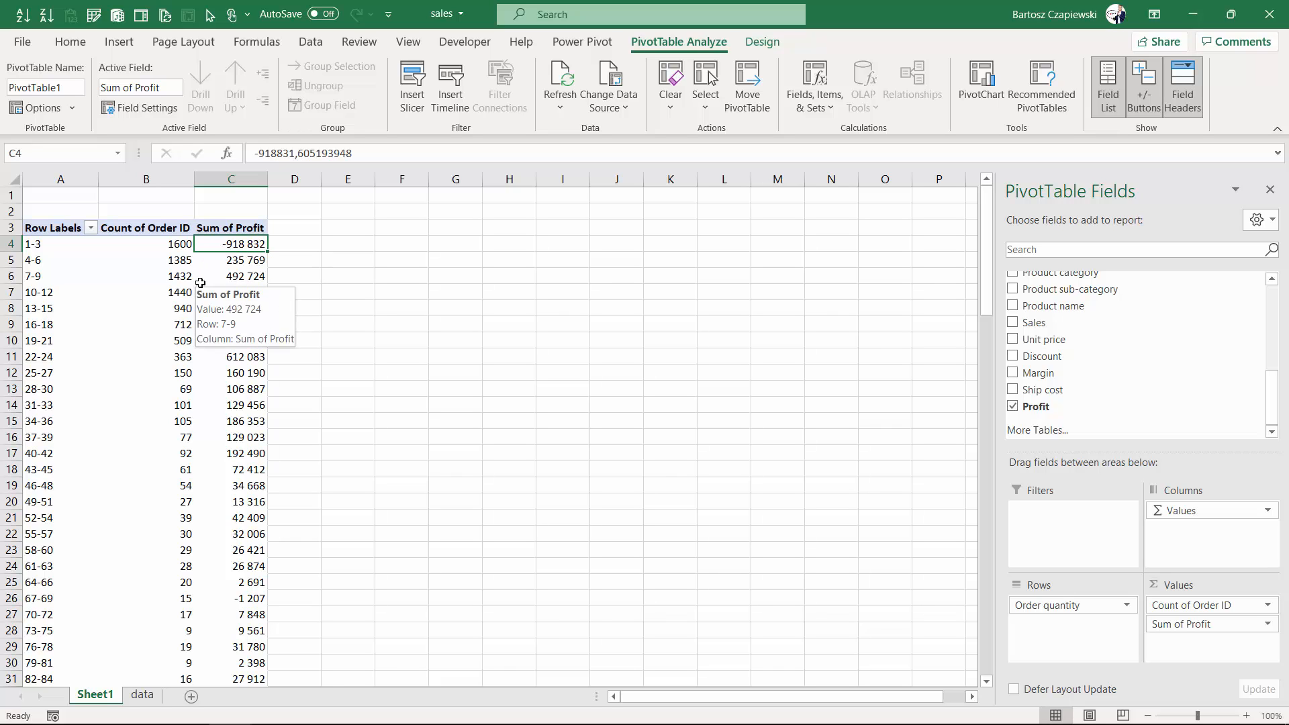
Step: Insert a combo PivotChart beside the table, with Count of Order ID as Line with Markers on the secondary axis and Sum of Profit as Clustered Column
{"action": "left_click", "coordinate": [118, 43]}
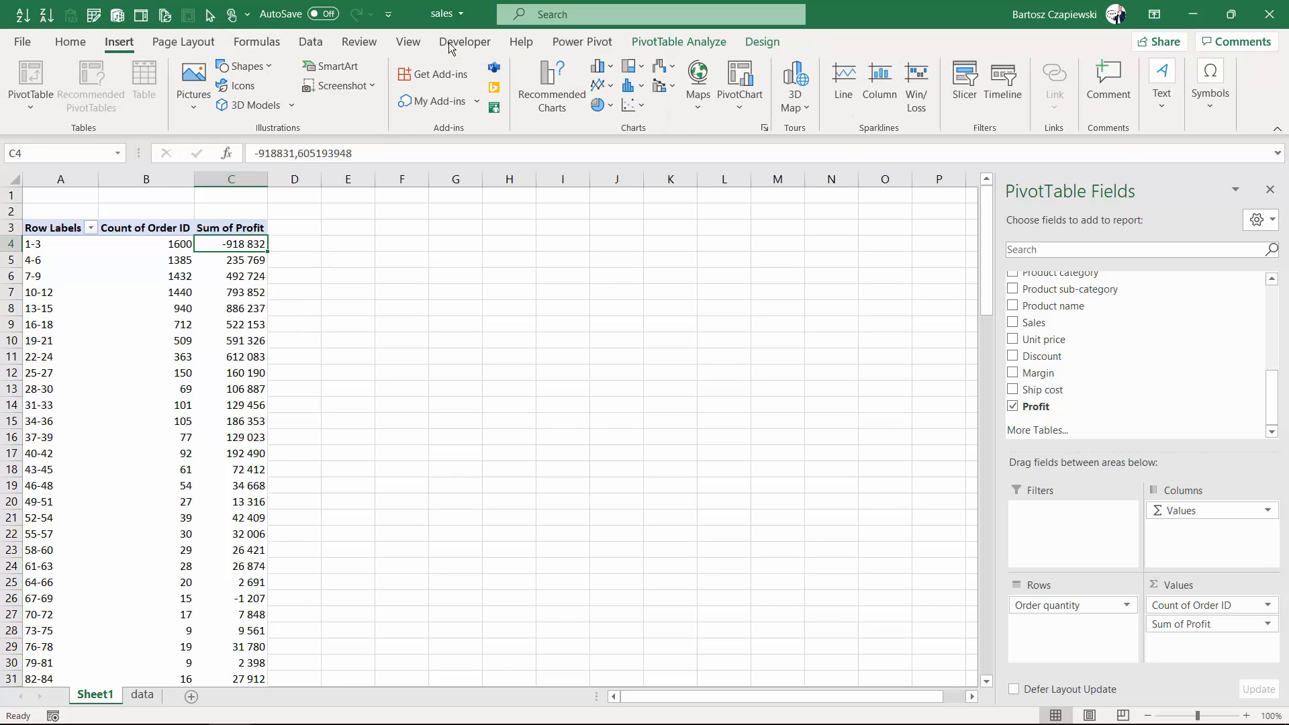
{"action": "left_click", "coordinate": [764, 128]}
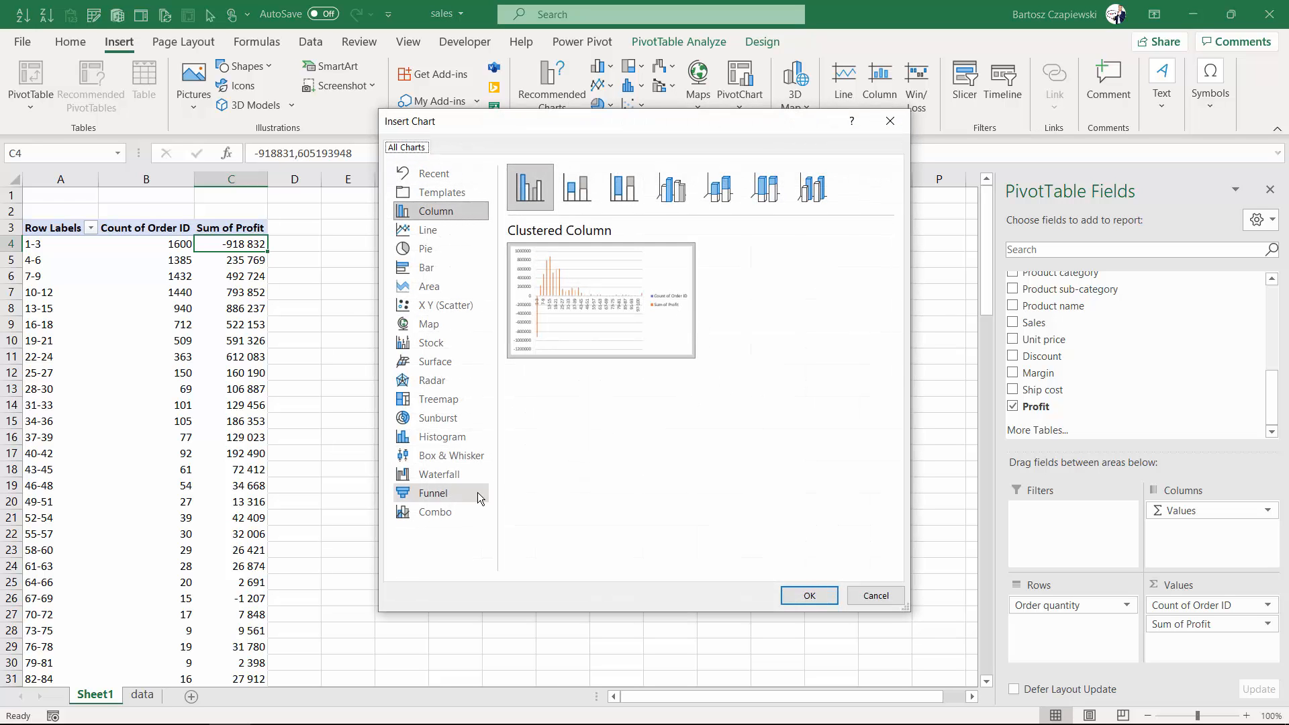
{"action": "left_click", "coordinate": [479, 509]}
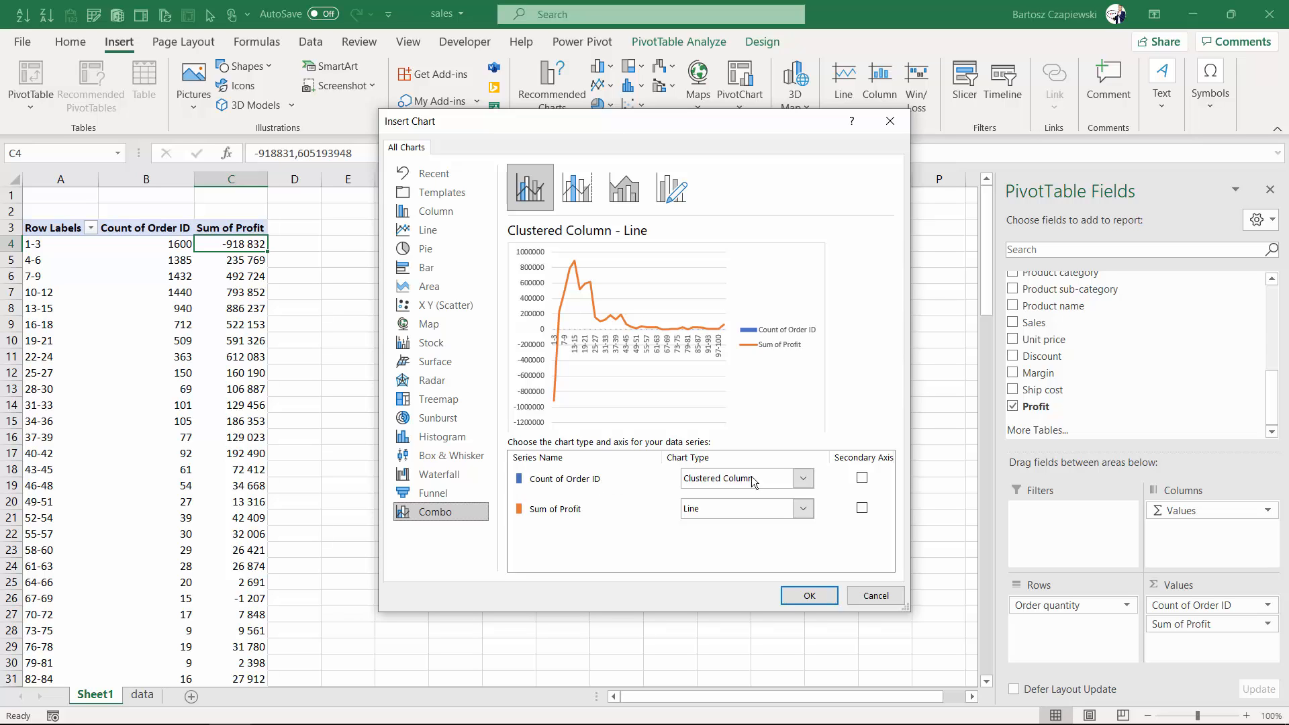
{"action": "left_click", "coordinate": [862, 478]}
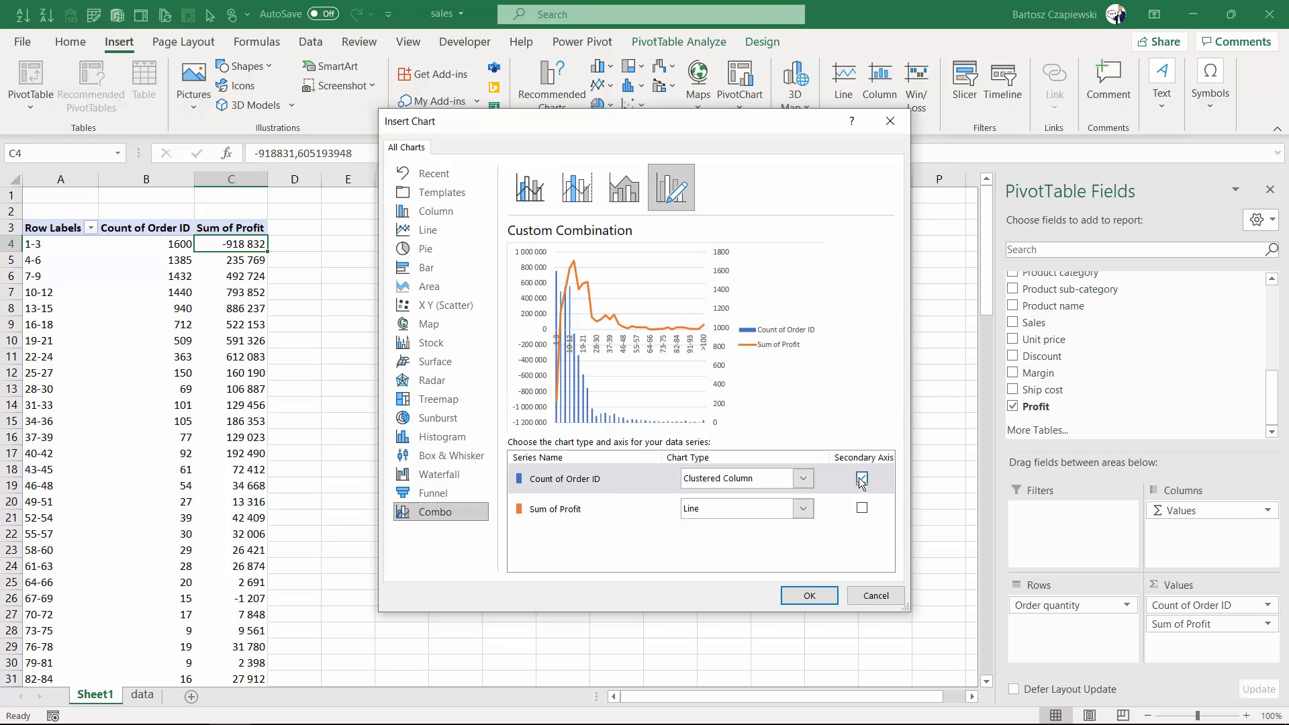
{"action": "left_click", "coordinate": [724, 480]}
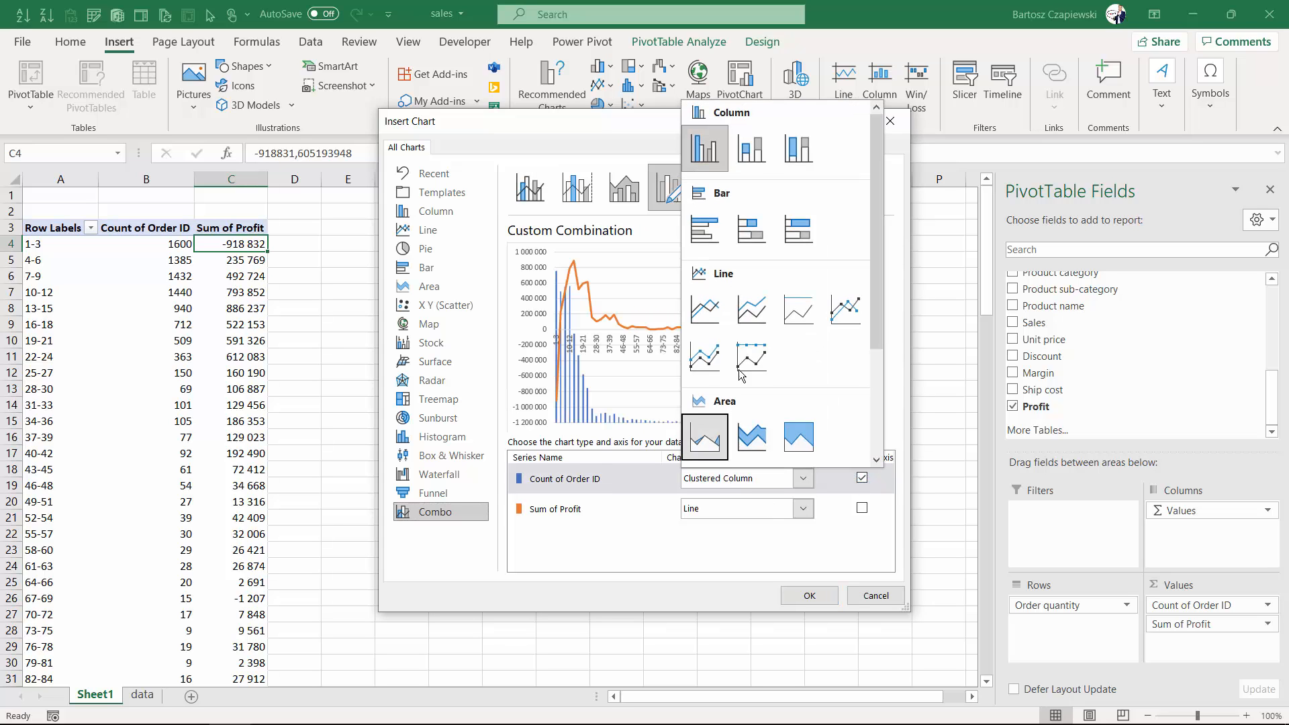
{"action": "left_click", "coordinate": [843, 318]}
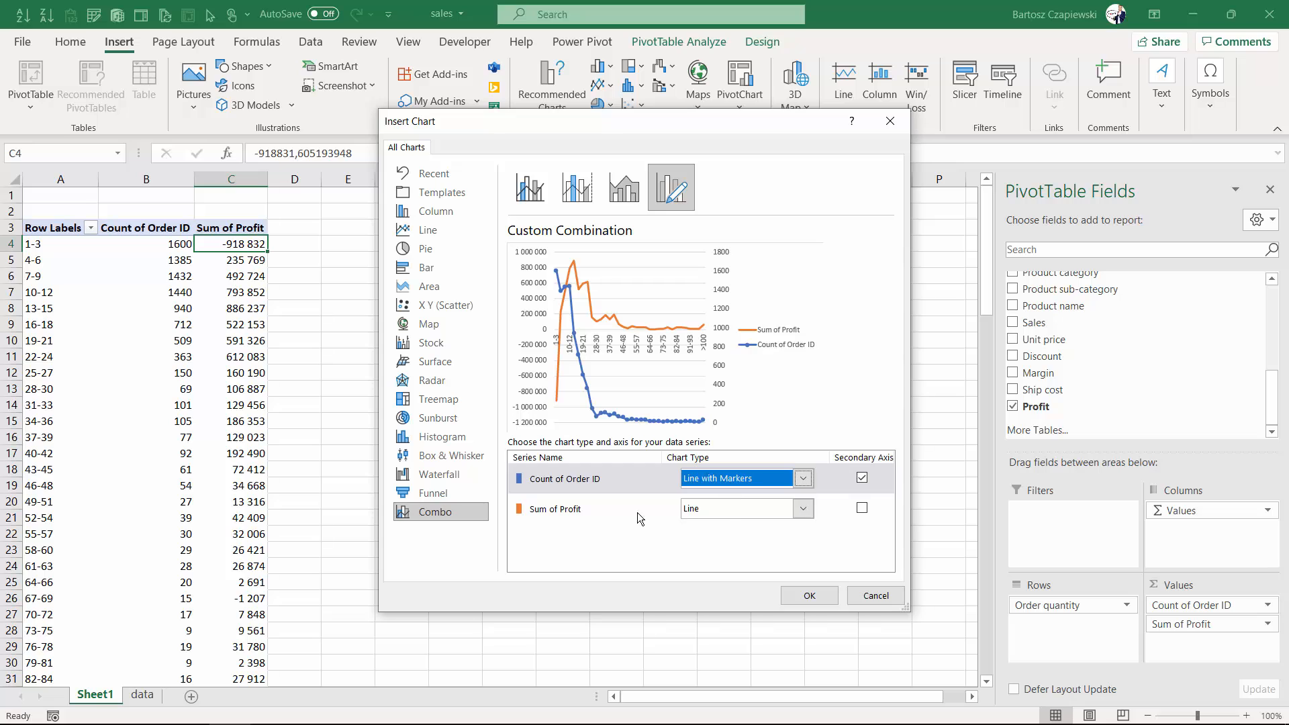
{"action": "left_click", "coordinate": [736, 512]}
{"action": "left_click", "coordinate": [706, 196]}
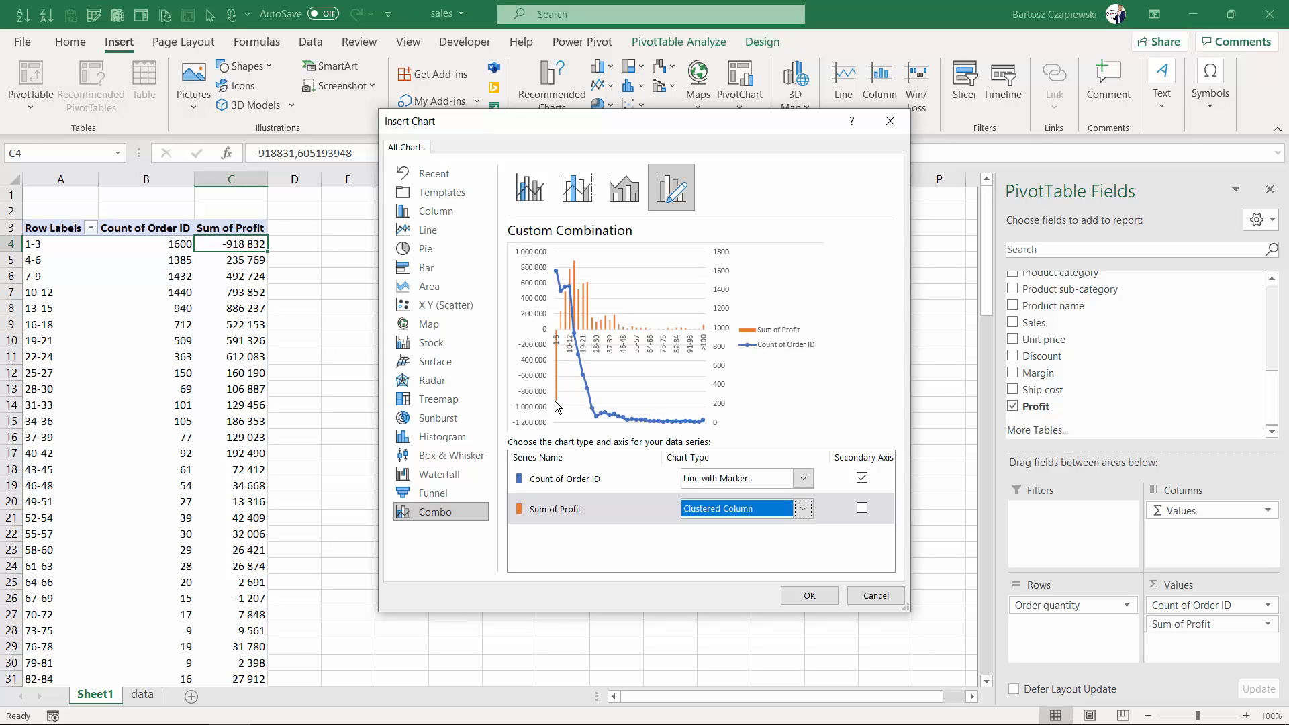
{"action": "left_click", "coordinate": [809, 597]}
{"action": "left_click_drag", "start_coordinate": [604, 332], "coordinate": [645, 251]}
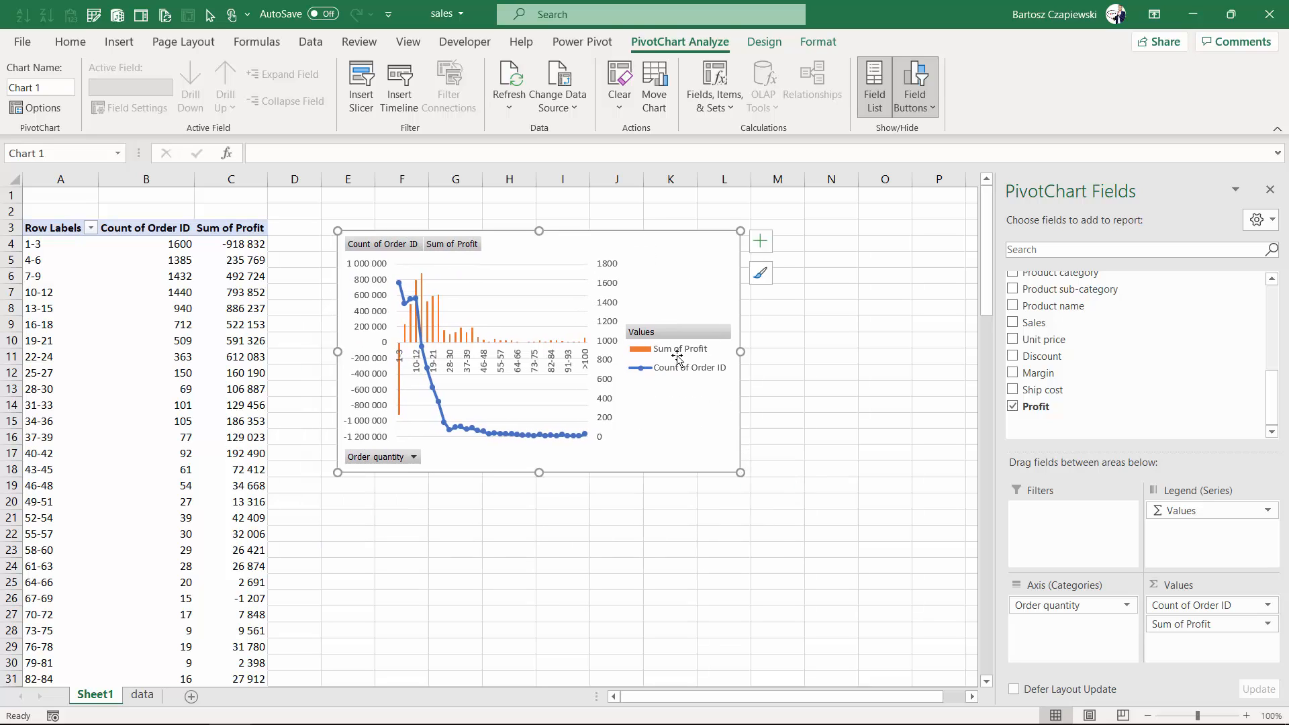
Step: Hide all field buttons on the PivotChart and delete its legend
{"action": "right_click", "coordinate": [361, 246]}
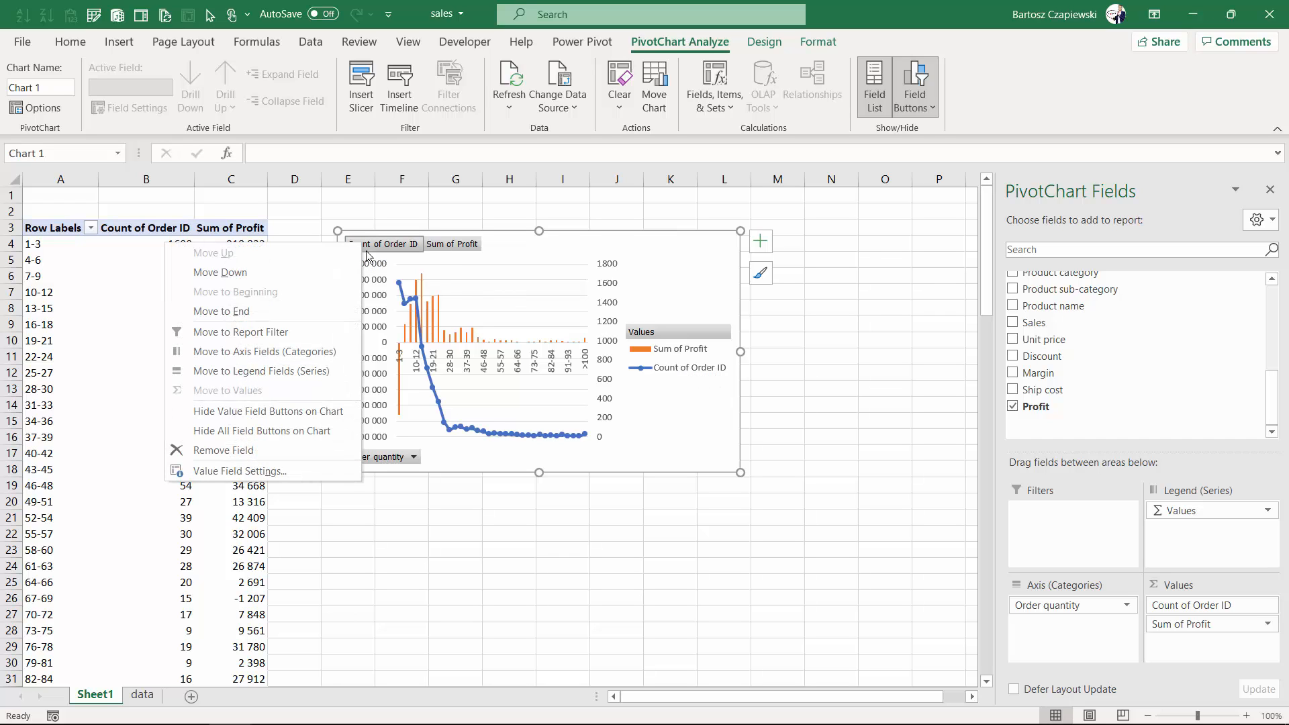
{"action": "key", "text": "Escape"}
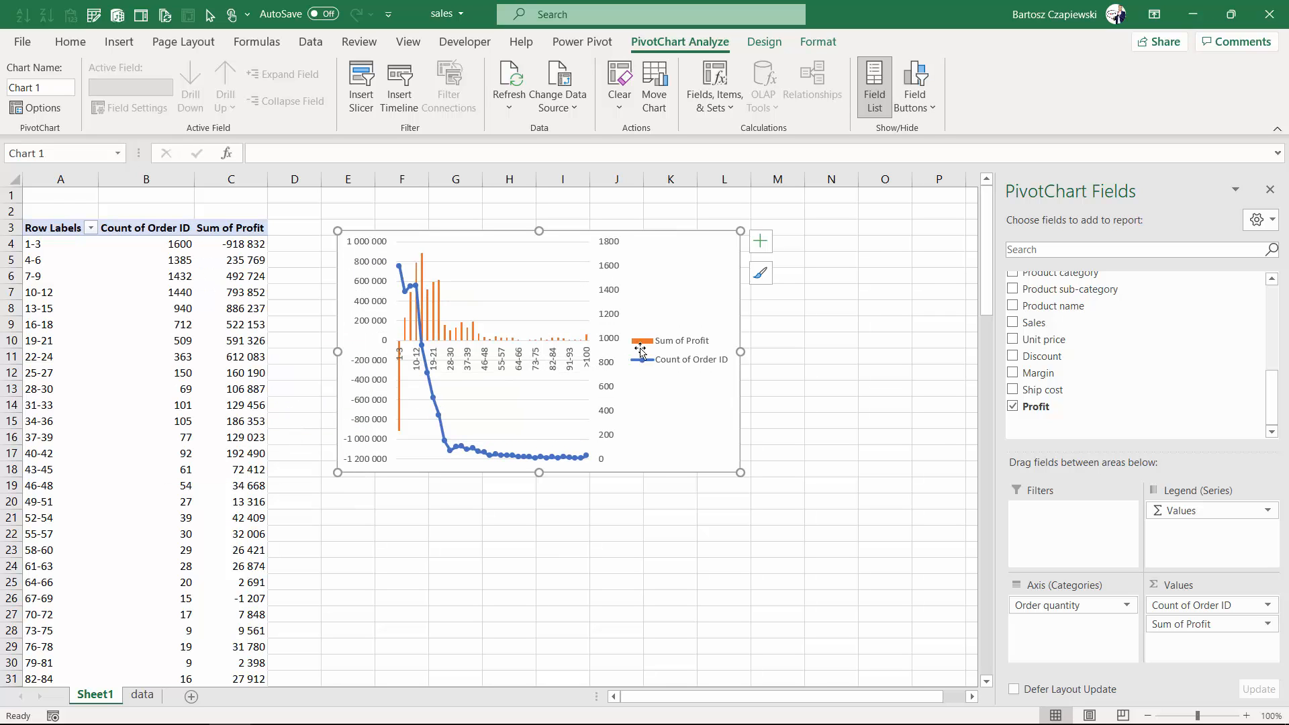
{"action": "left_click", "coordinate": [673, 351]}
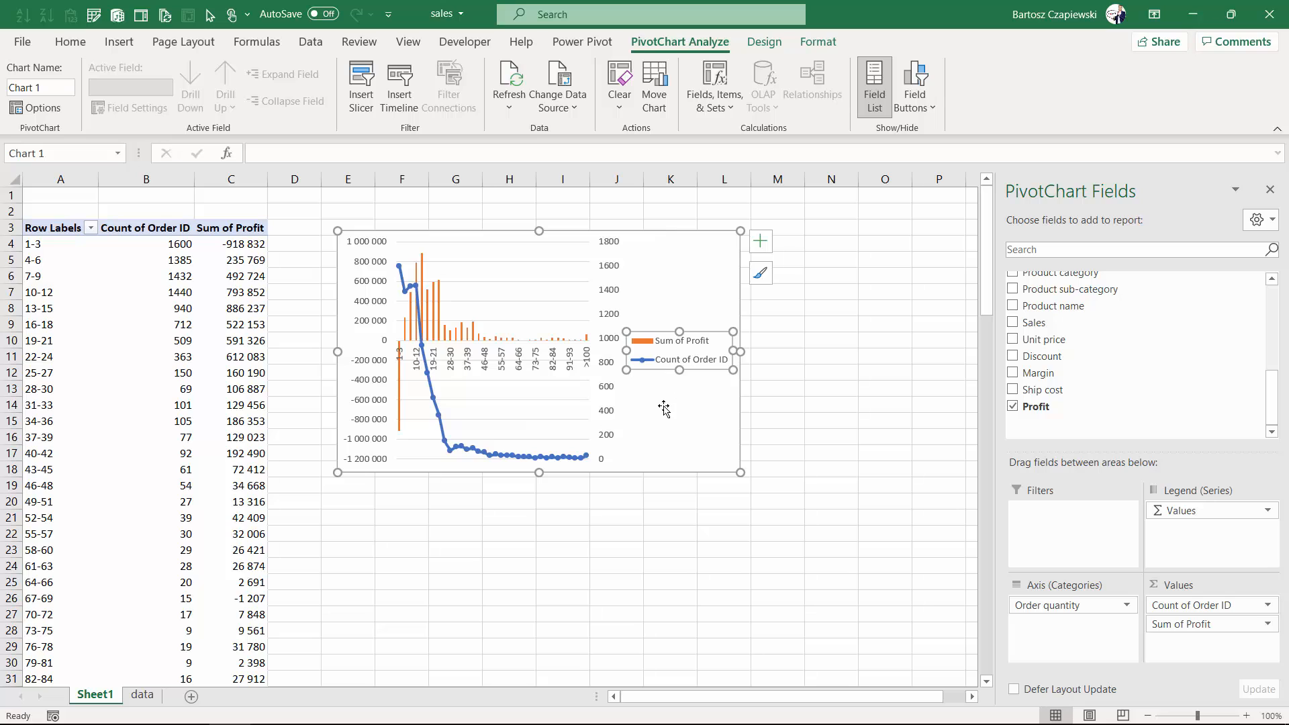
{"action": "key", "text": "Delete"}
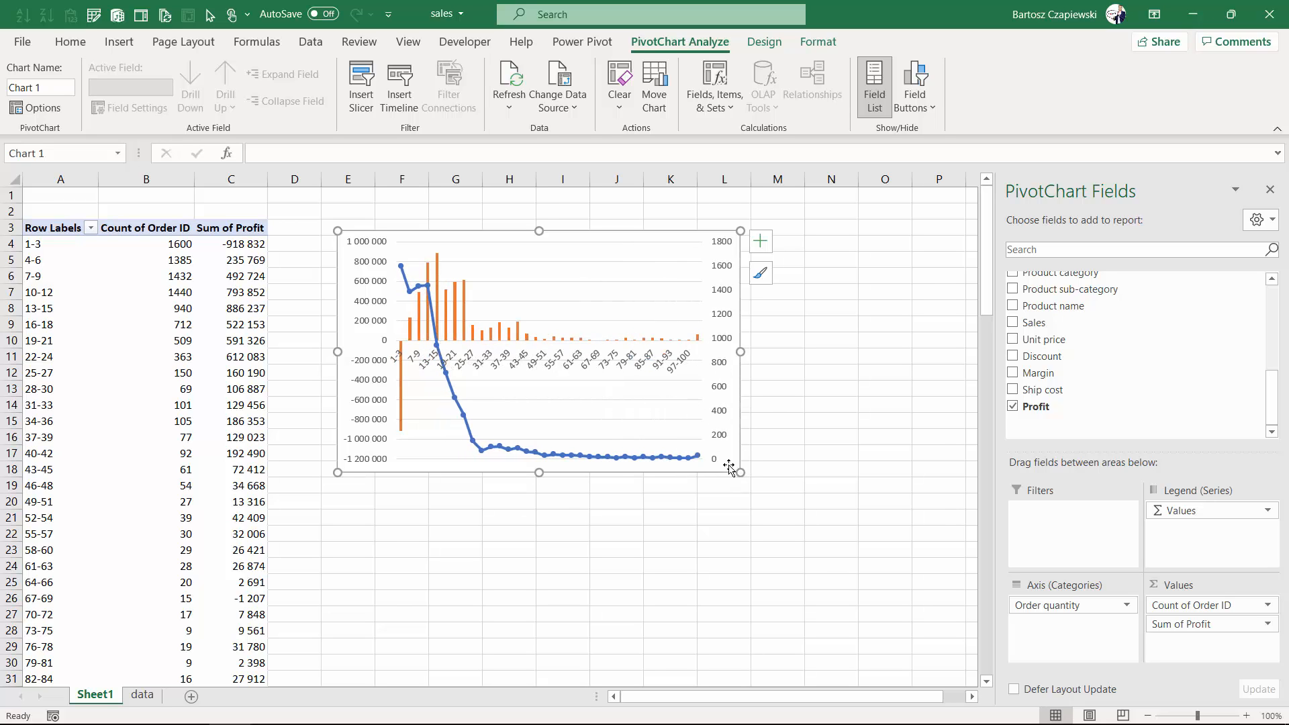
Step: Enlarge the chart to reach about column O and row 21, and set the horizontal axis label position to Low
{"action": "left_click_drag", "start_coordinate": [740, 472], "coordinate": [913, 535]}
{"action": "left_click", "coordinate": [445, 387]}
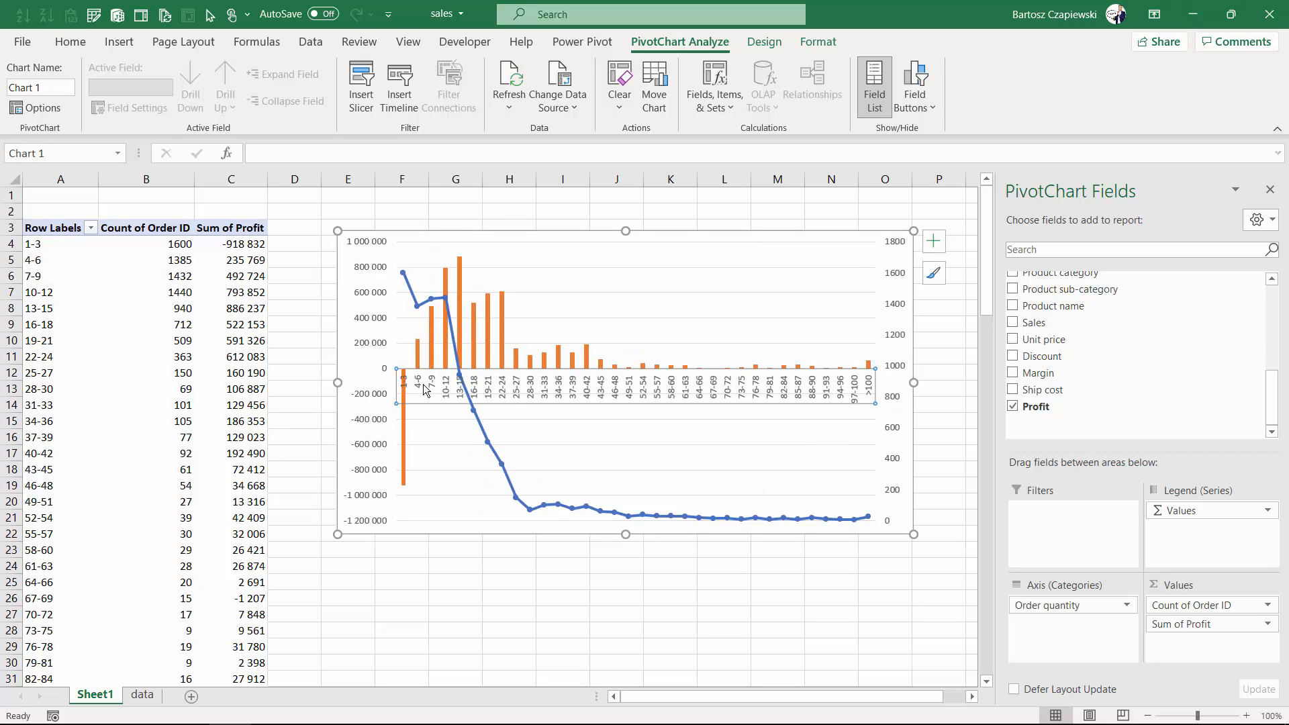
{"action": "double_click", "coordinate": [703, 394]}
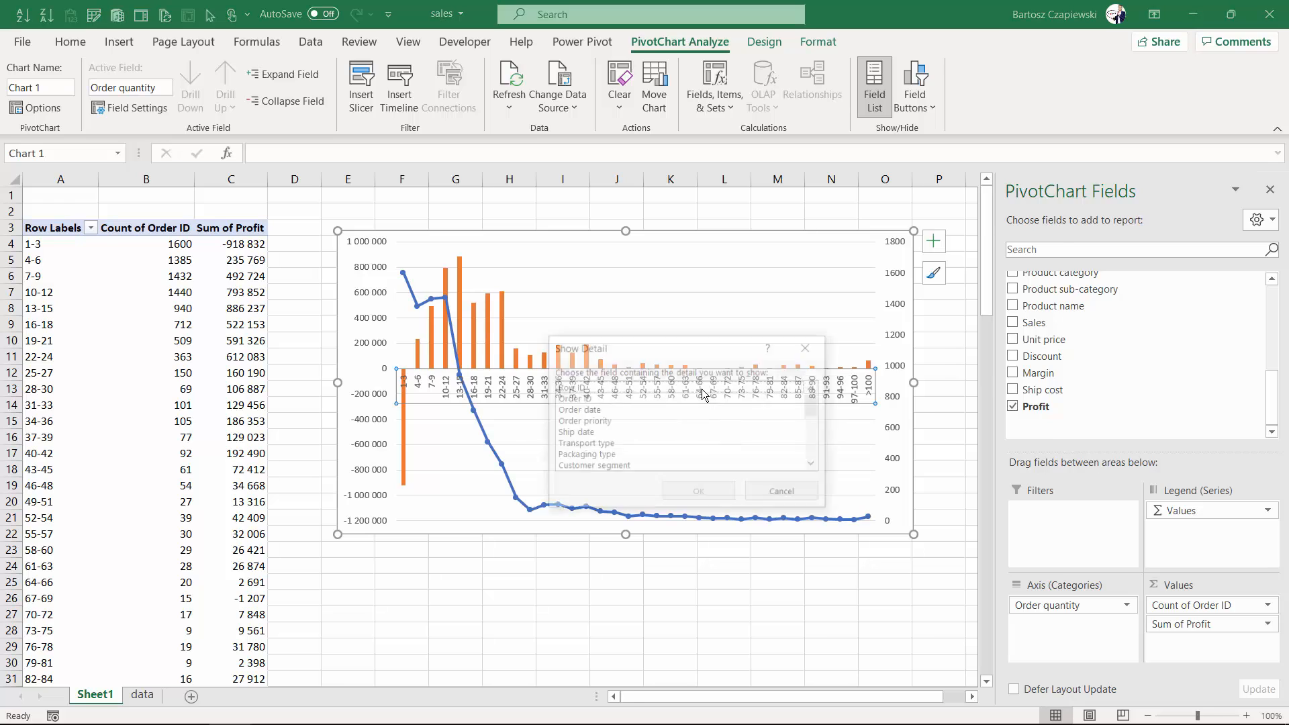
{"action": "left_click", "coordinate": [1041, 593]}
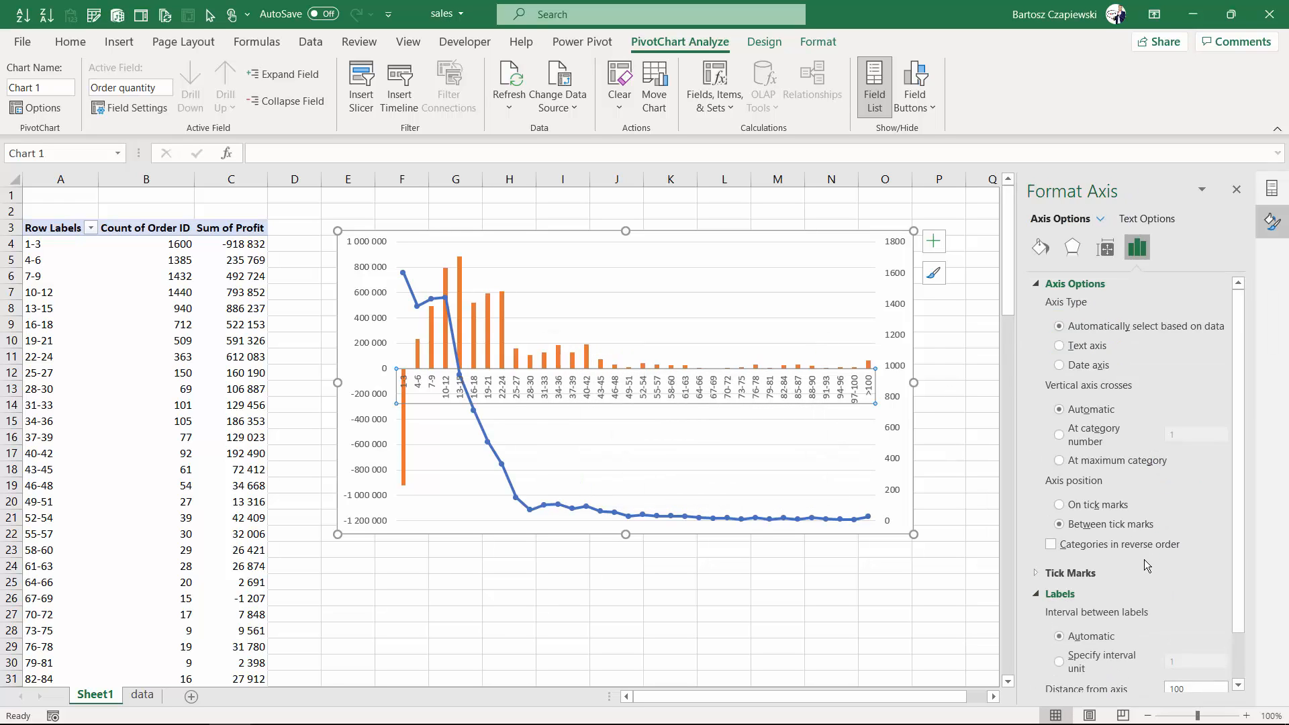
{"action": "scroll", "coordinate": [1147, 567], "scroll_direction": "down", "scroll_amount": 1}
{"action": "left_click", "coordinate": [1192, 657]}
{"action": "left_click", "coordinate": [1174, 627]}
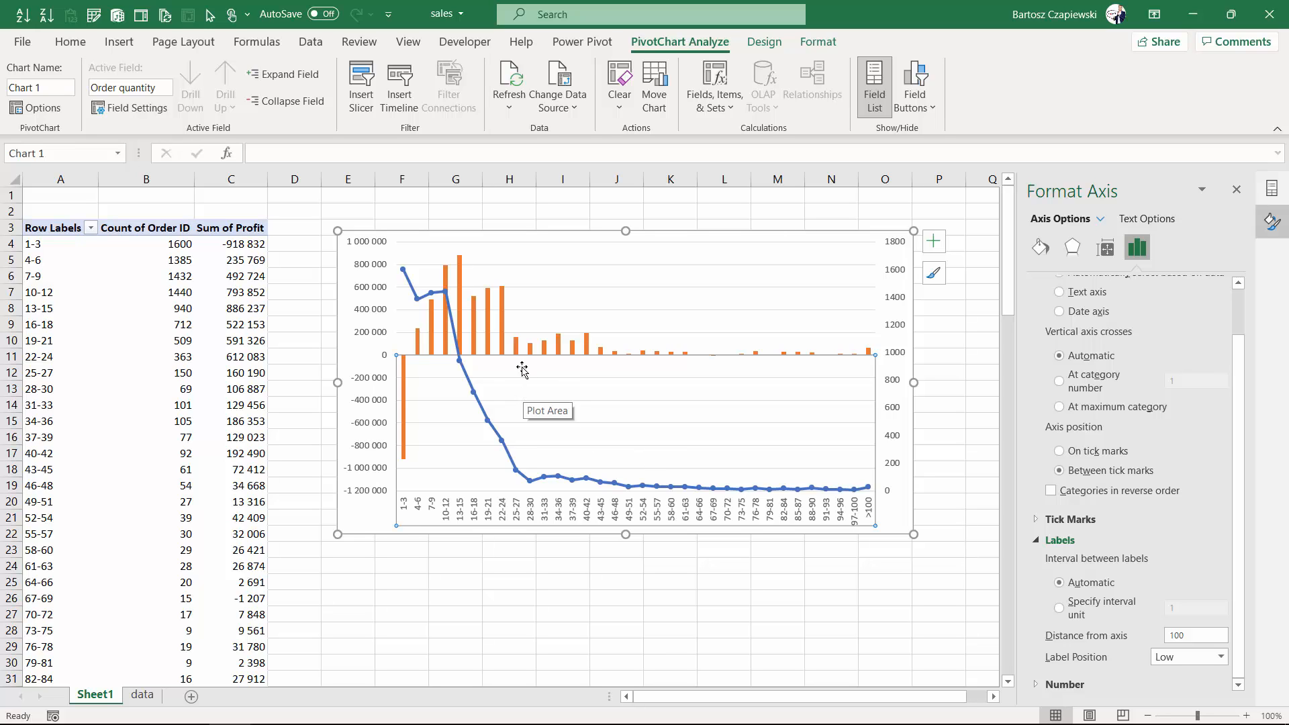
Step: Add a chart title above the plot and select the Sum of Profit columns
{"action": "left_click", "coordinate": [939, 246]}
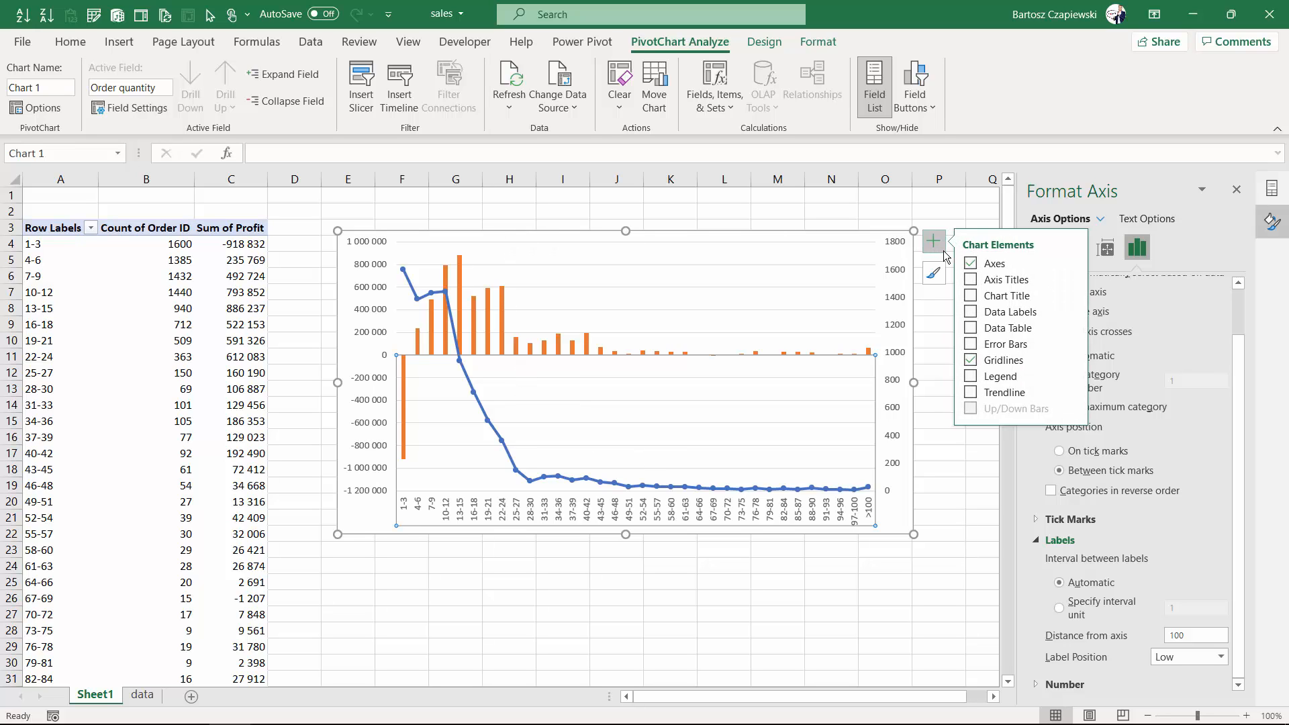
{"action": "left_click", "coordinate": [973, 297]}
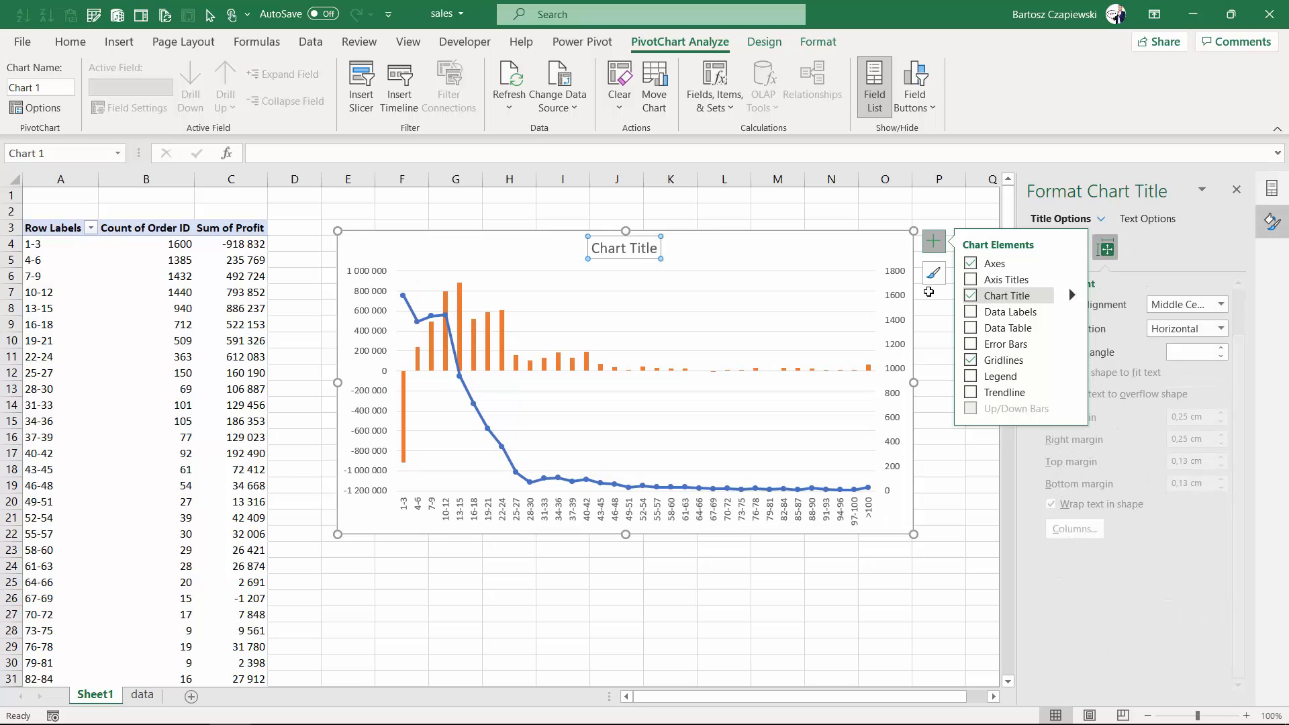
{"action": "left_click", "coordinate": [459, 308]}
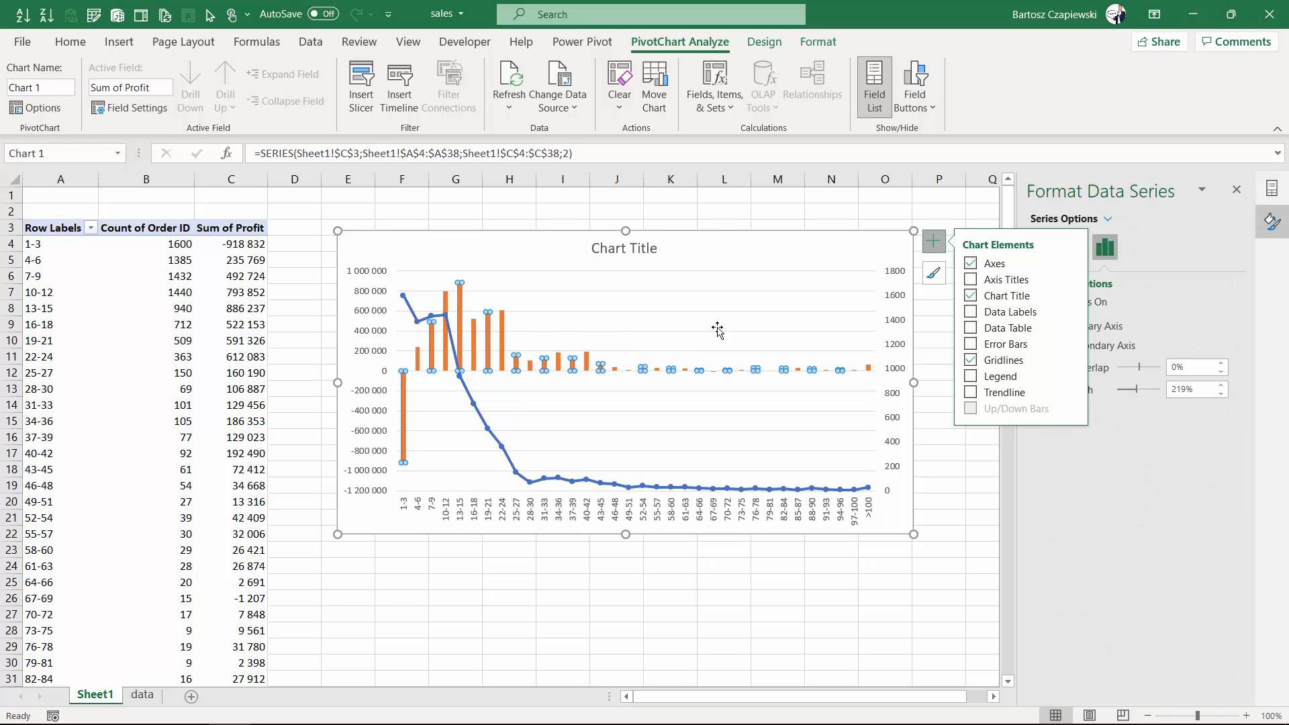
{"action": "left_click", "coordinate": [933, 242]}
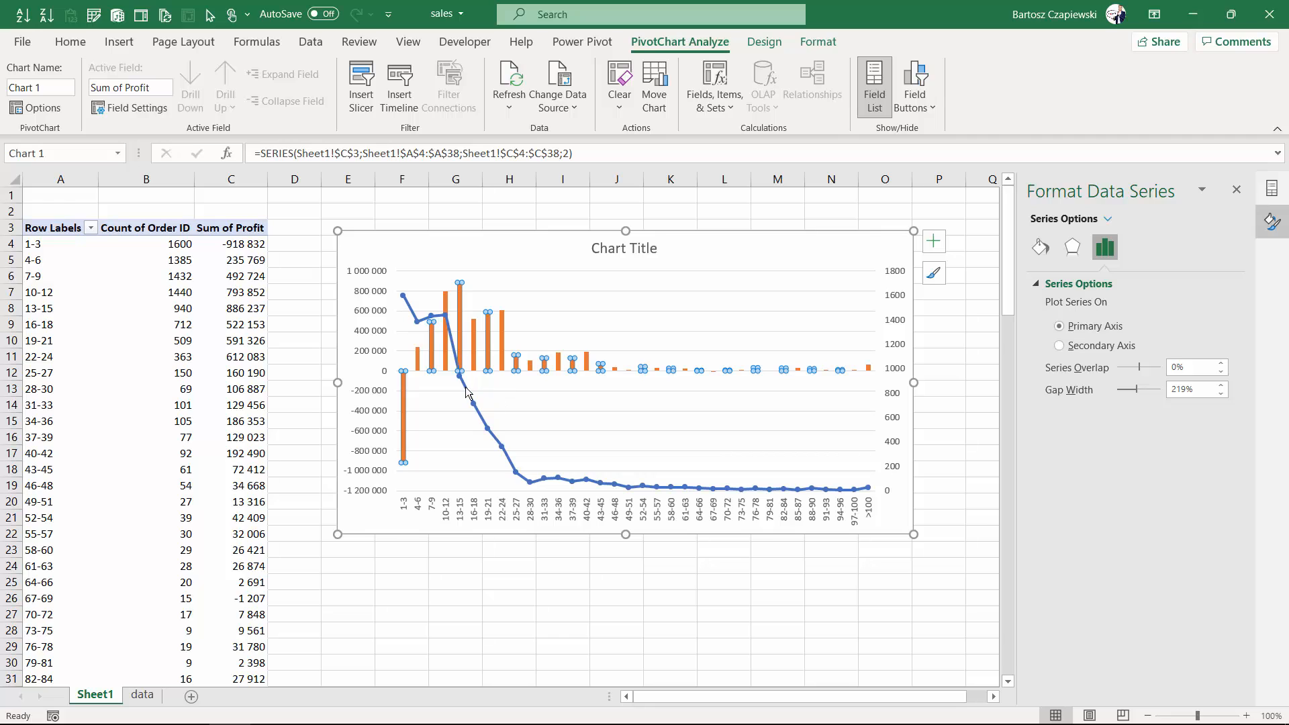
Step: Give the Sum of Profit columns a solid green fill with Invert if negative enabled and red for negative values
{"action": "mouse_move", "coordinate": [463, 321]}
{"action": "left_click", "coordinate": [1042, 248]}
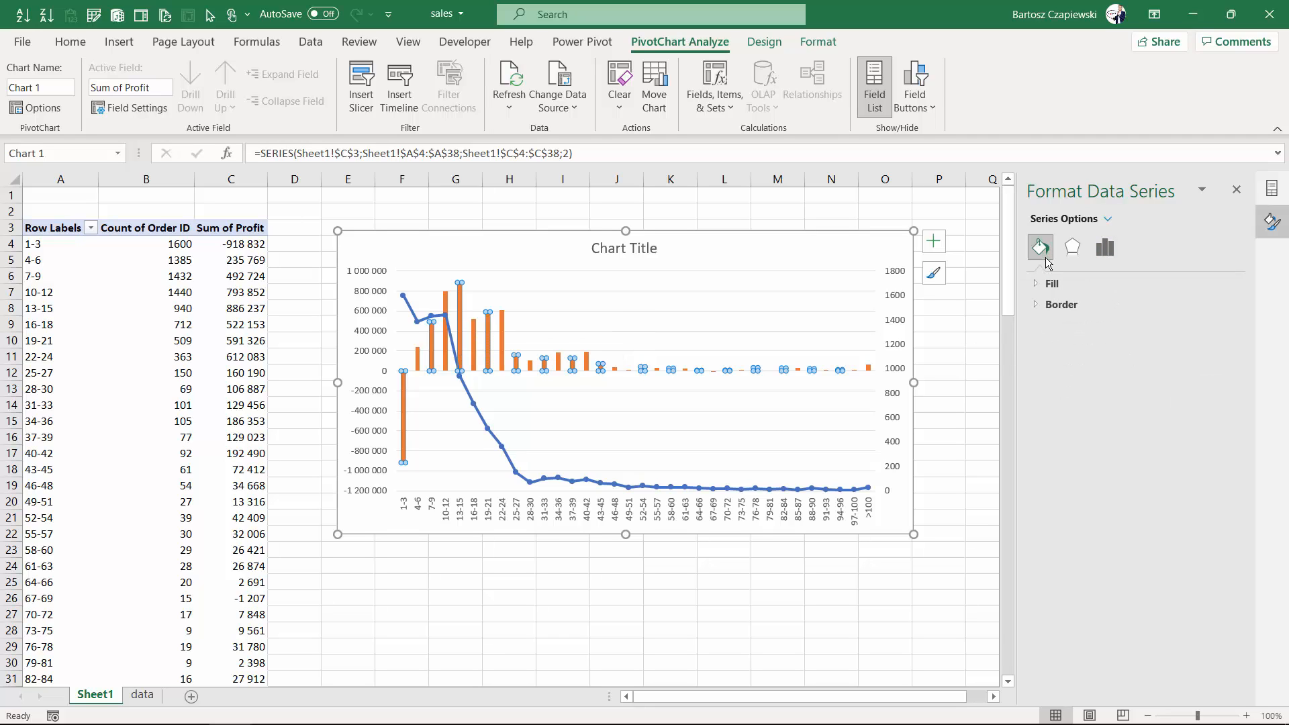
{"action": "left_click", "coordinate": [1037, 283]}
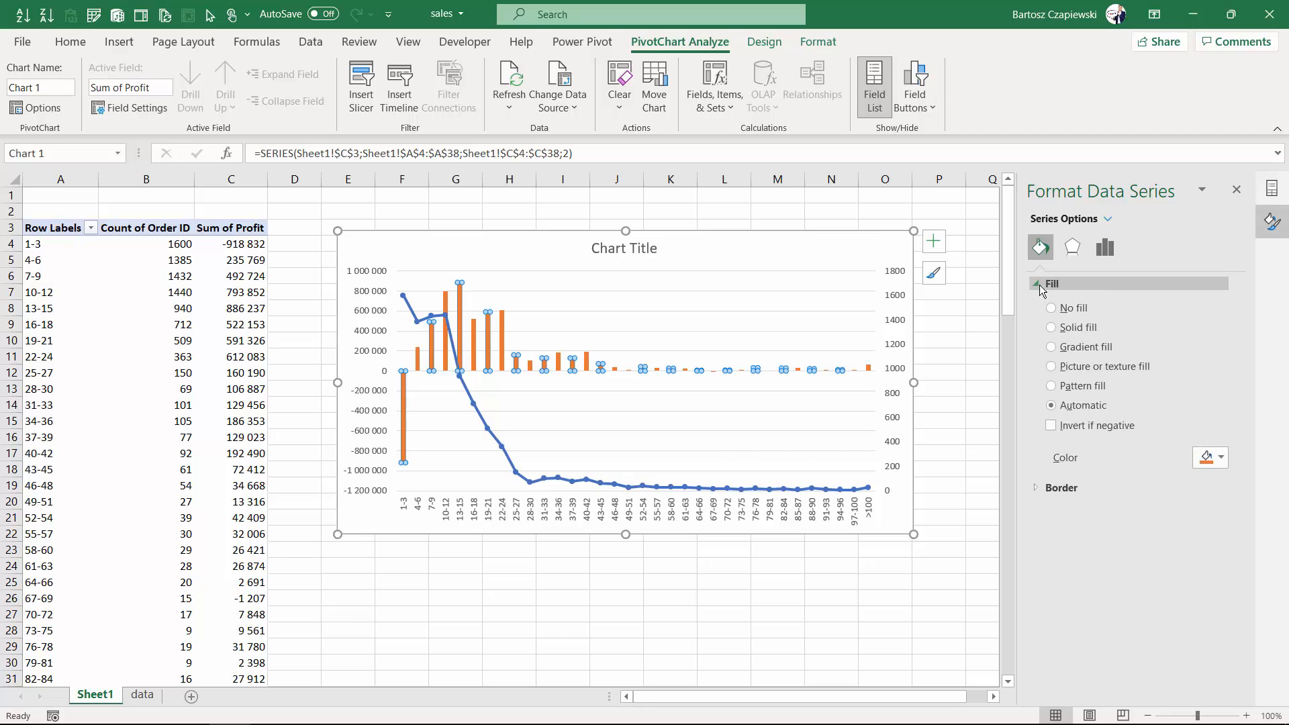
{"action": "left_click", "coordinate": [1051, 427]}
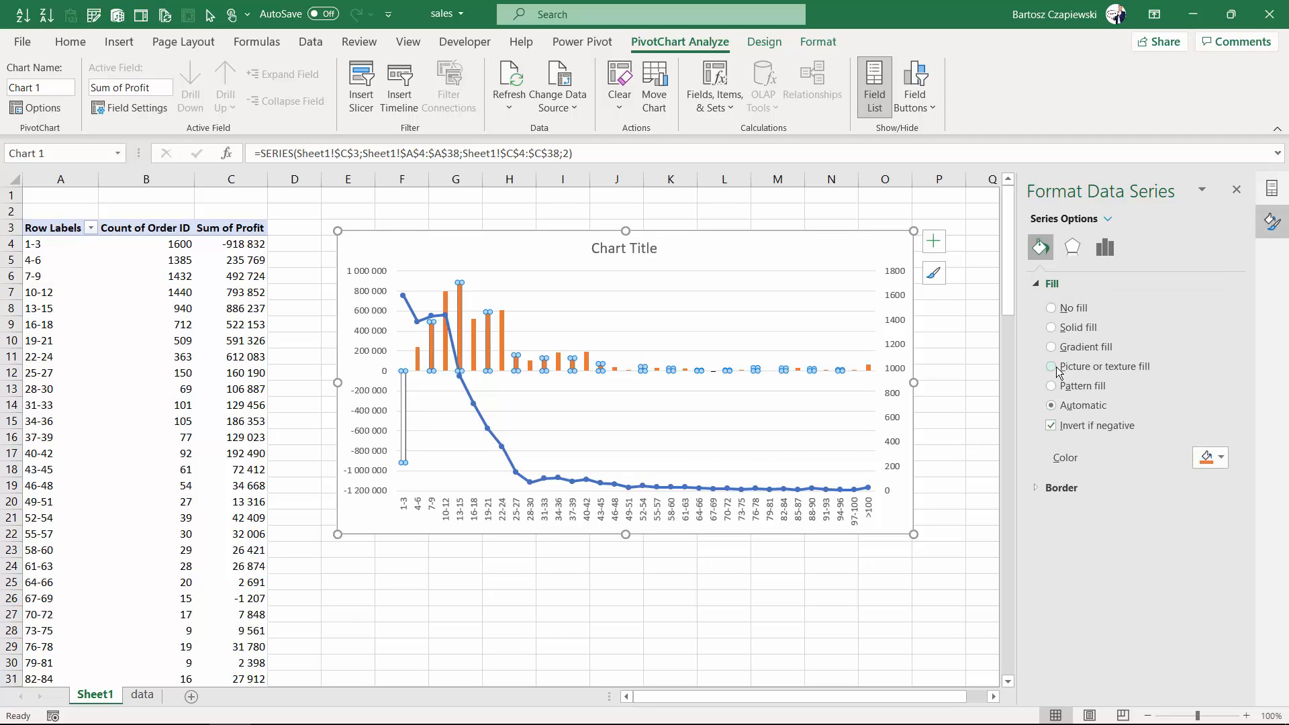
{"action": "left_click", "coordinate": [1053, 329]}
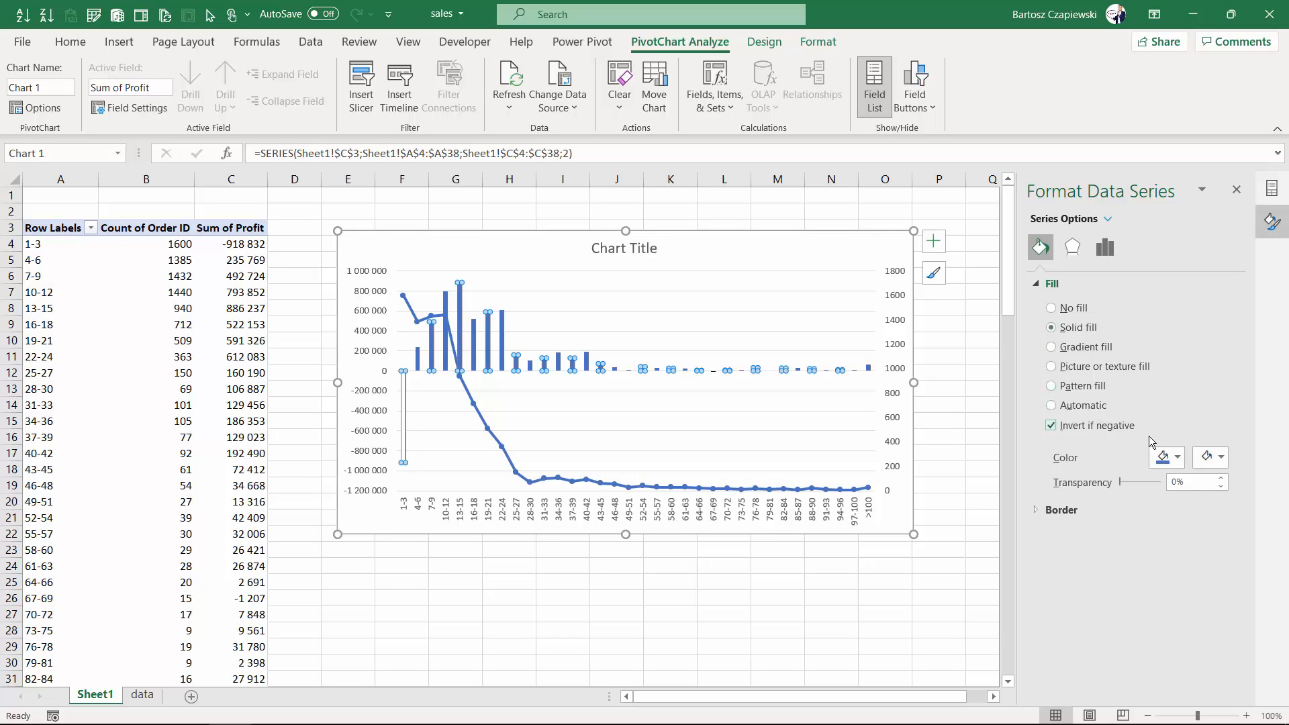
{"action": "left_click", "coordinate": [1180, 459]}
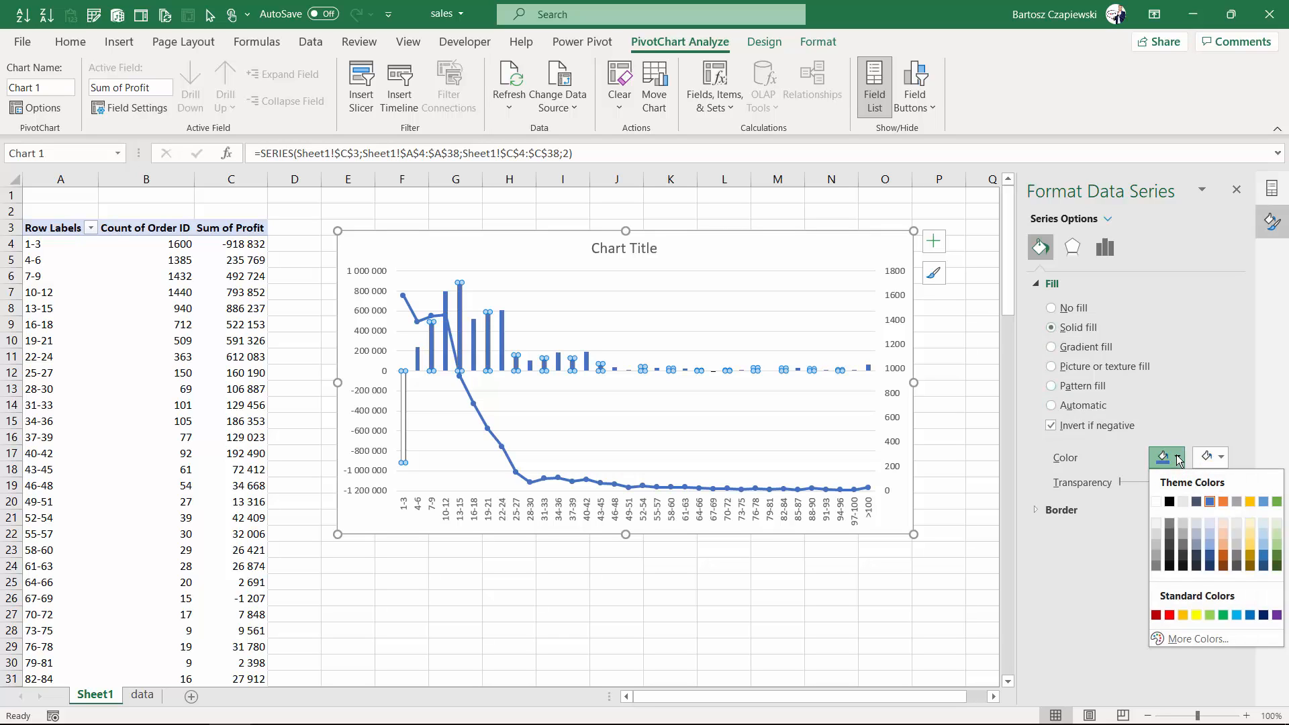
{"action": "left_click", "coordinate": [1276, 503]}
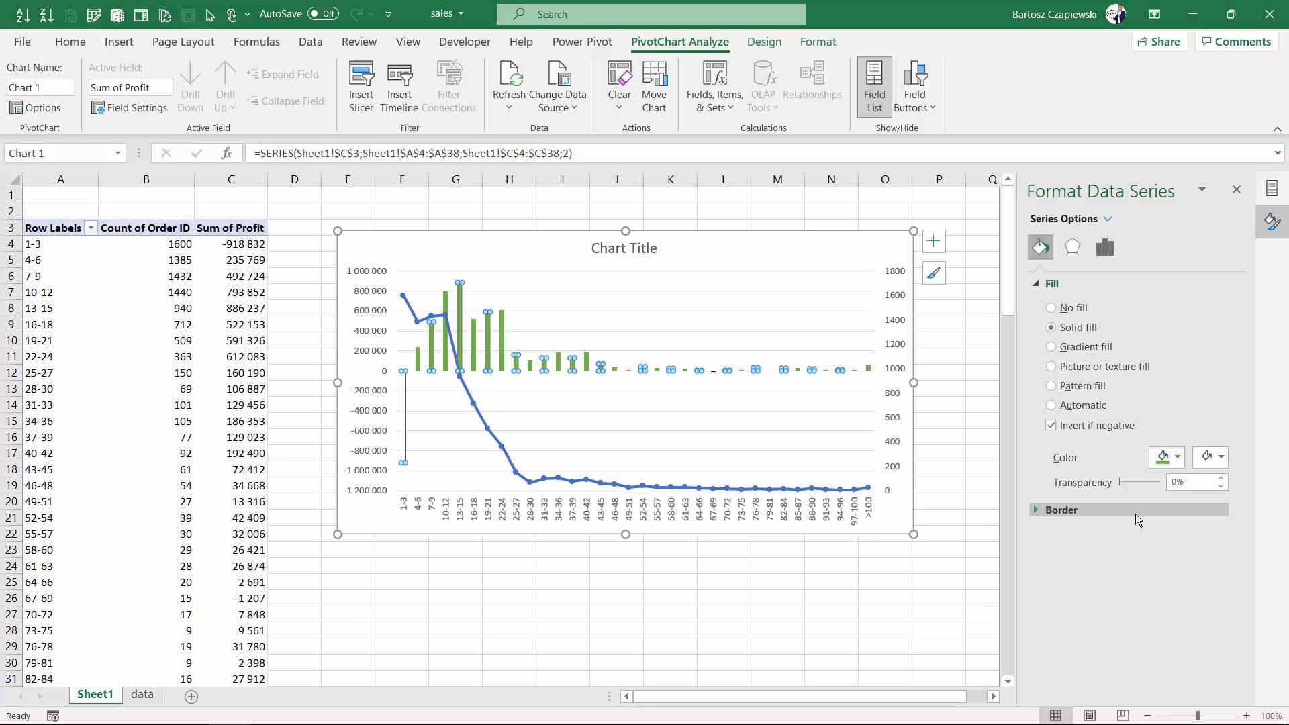
{"action": "left_click", "coordinate": [1211, 457]}
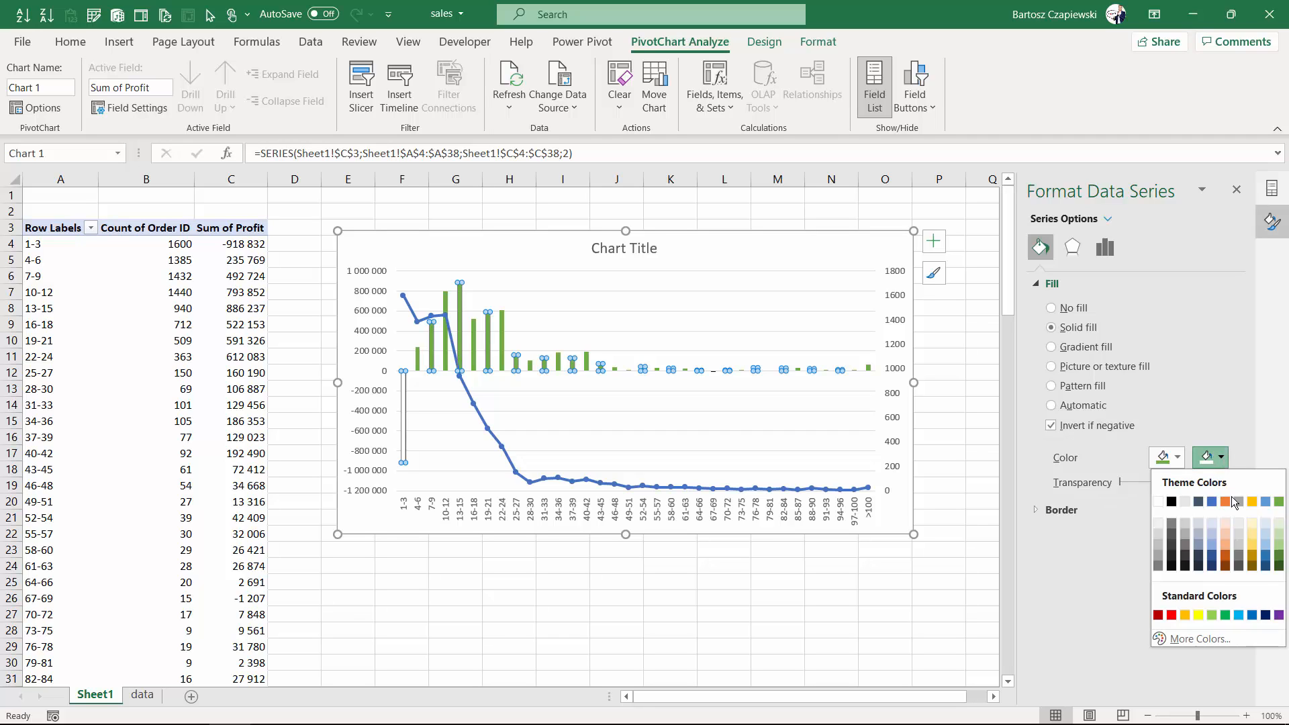
{"action": "left_click", "coordinate": [1172, 615]}
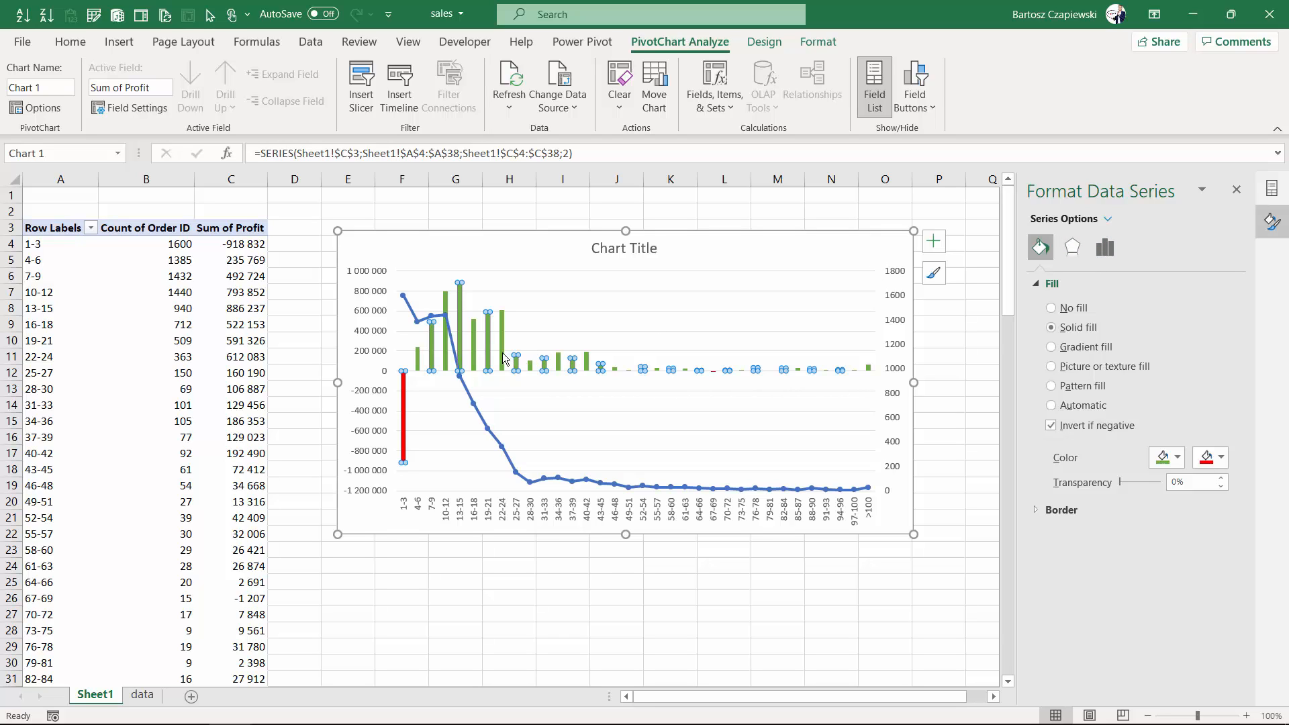
Step: Set the gap width of the Sum of Profit columns to 75%
{"action": "left_click", "coordinate": [1105, 247]}
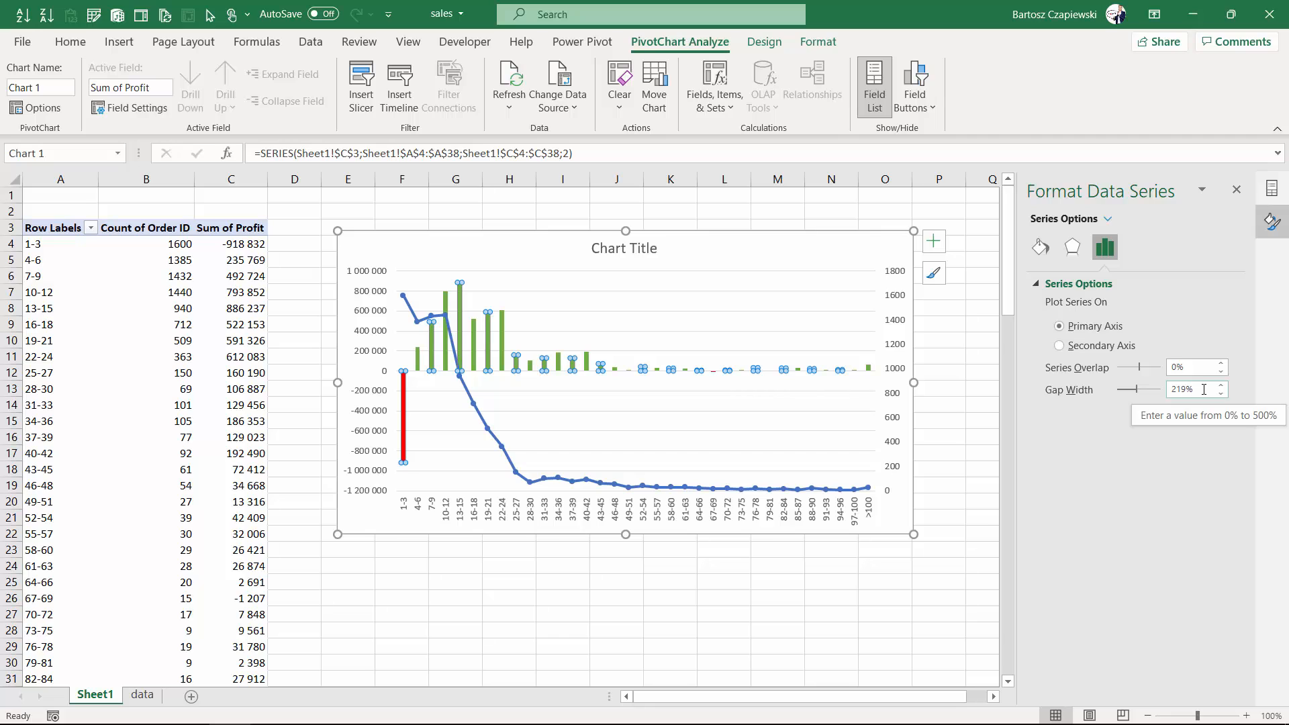
{"action": "left_click_drag", "start_coordinate": [1204, 390], "coordinate": [1150, 396]}
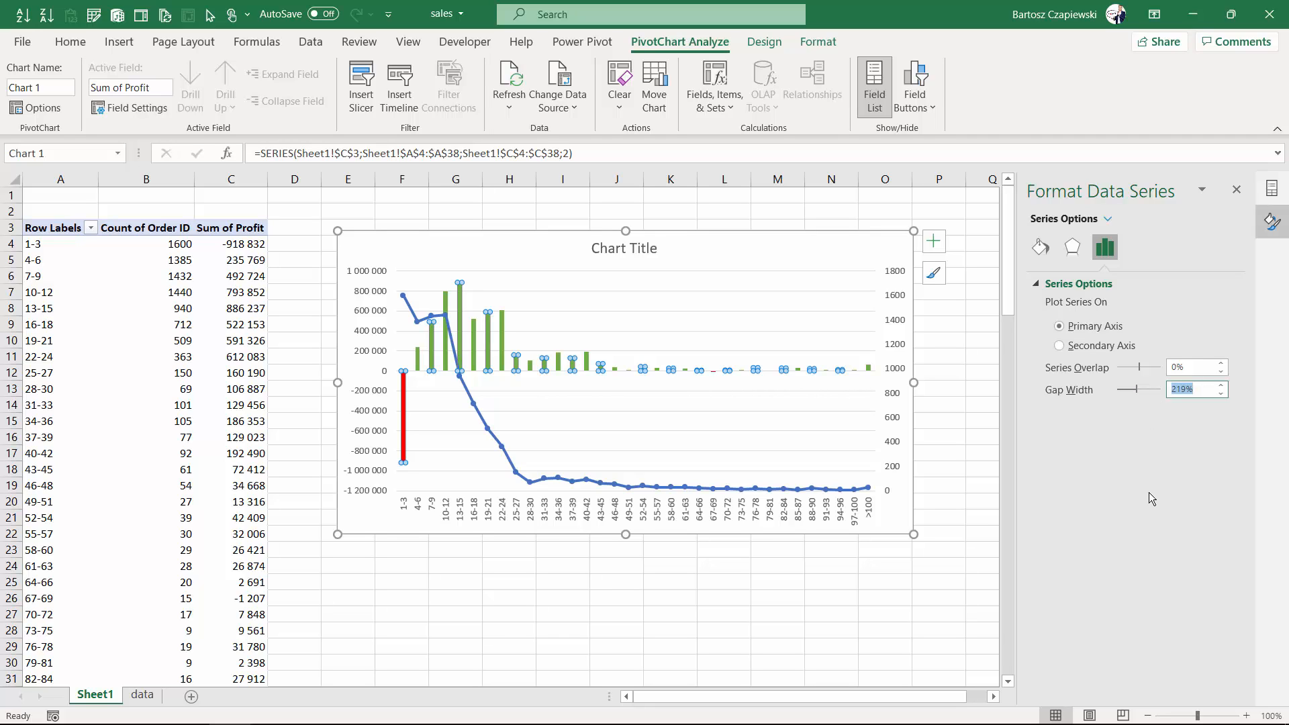
{"action": "type", "text": "75"}
{"action": "key", "text": "Return"}
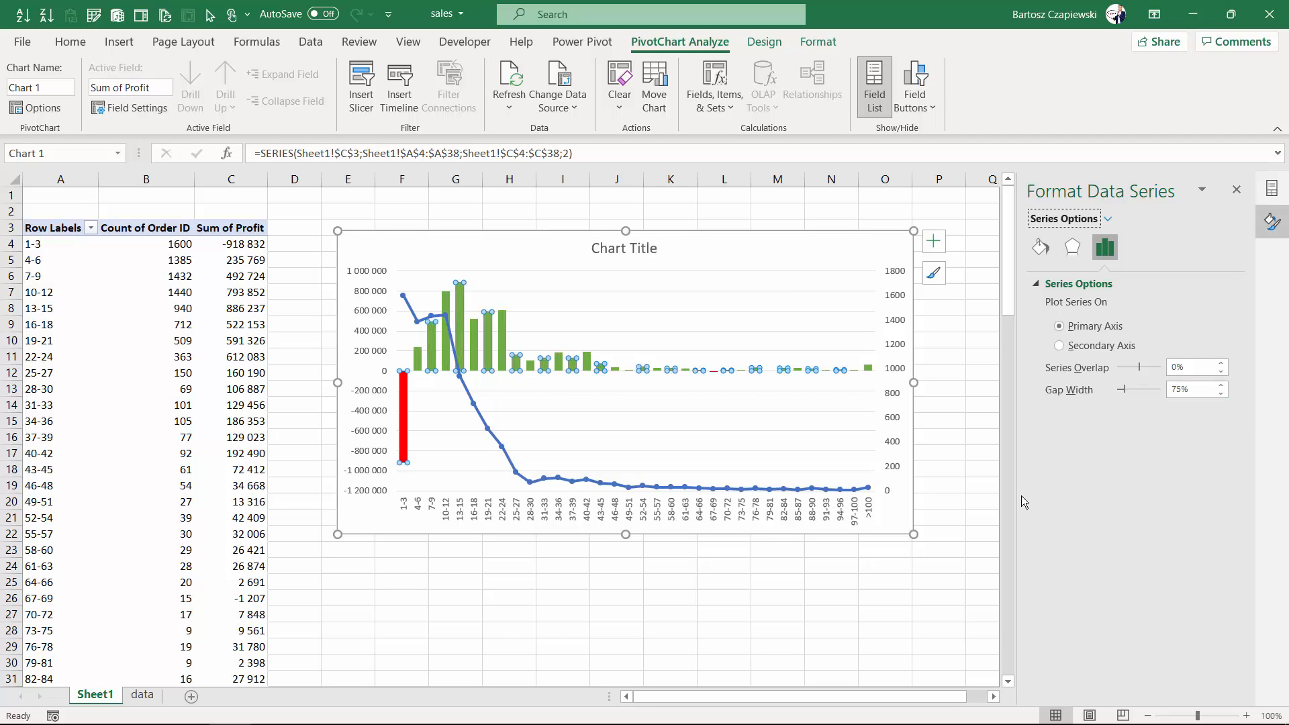
Step: Replace the chart title text with "Profit (" followed by Full Block symbols in Arial
{"action": "left_click", "coordinate": [729, 245]}
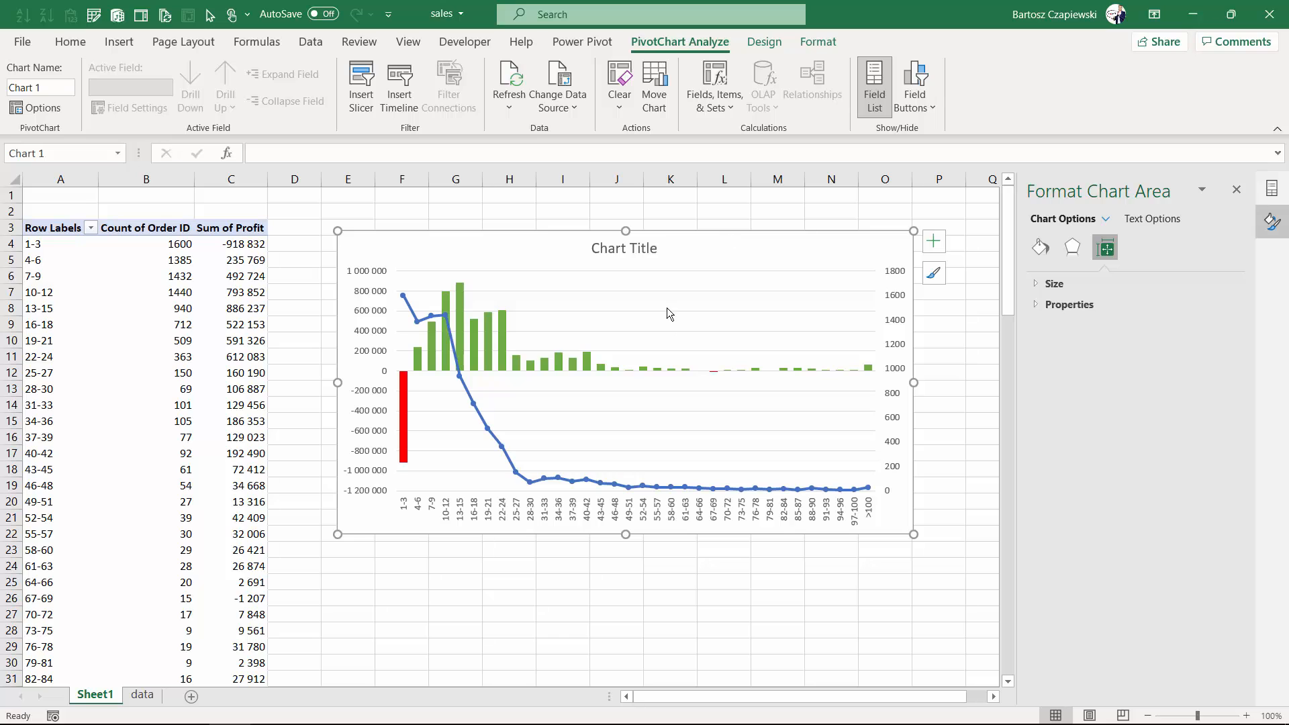
{"action": "left_click", "coordinate": [593, 249]}
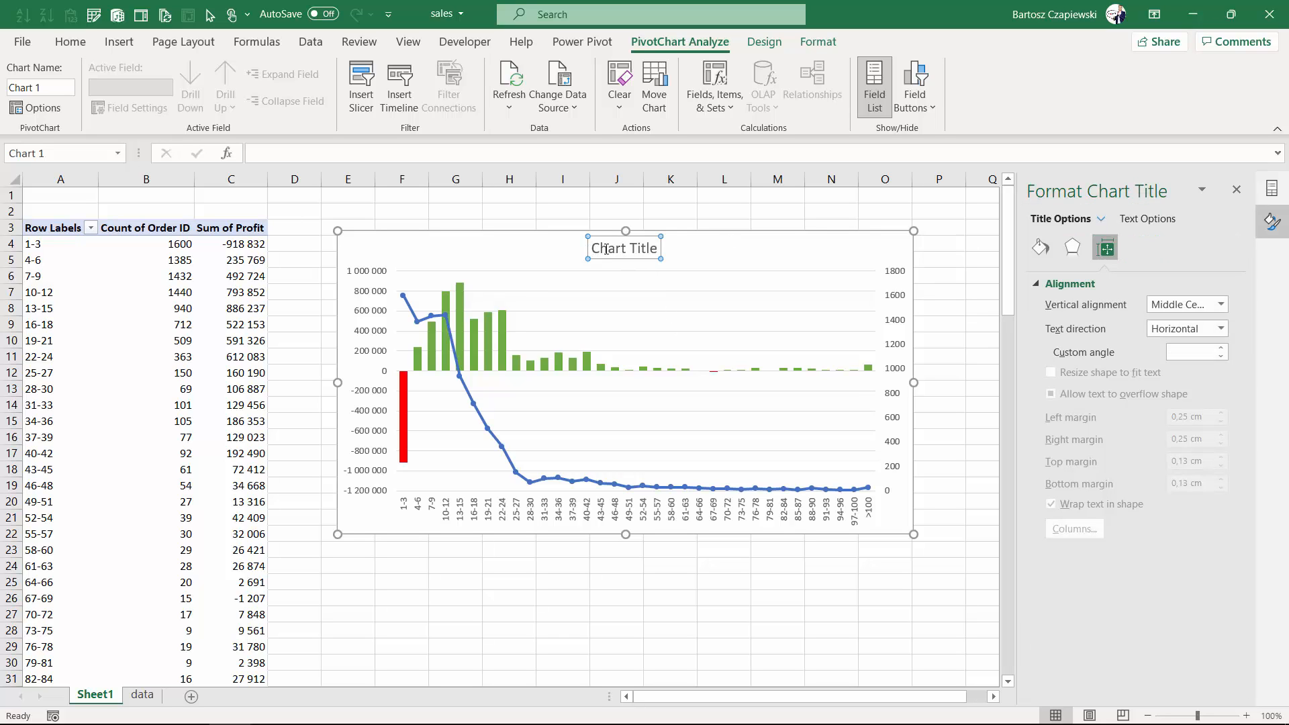
{"action": "left_click_drag", "start_coordinate": [594, 250], "coordinate": [660, 249]}
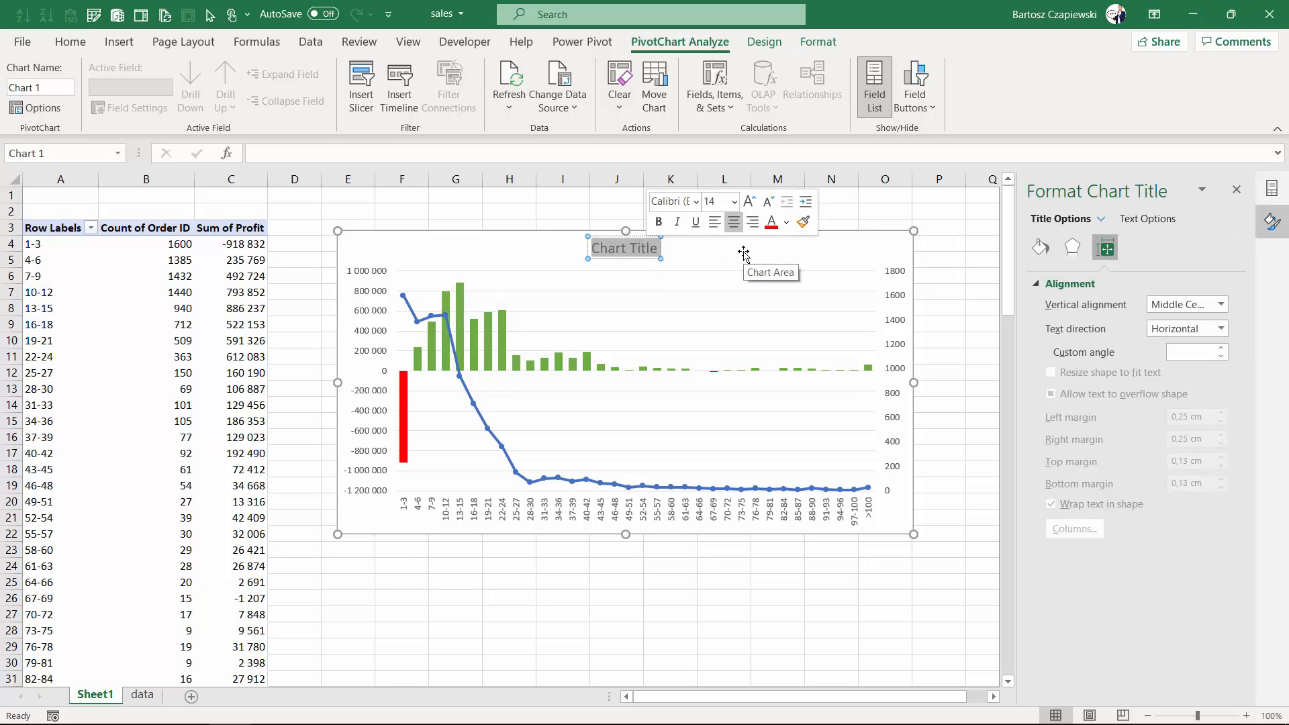
{"action": "type", "text": "Profit"}
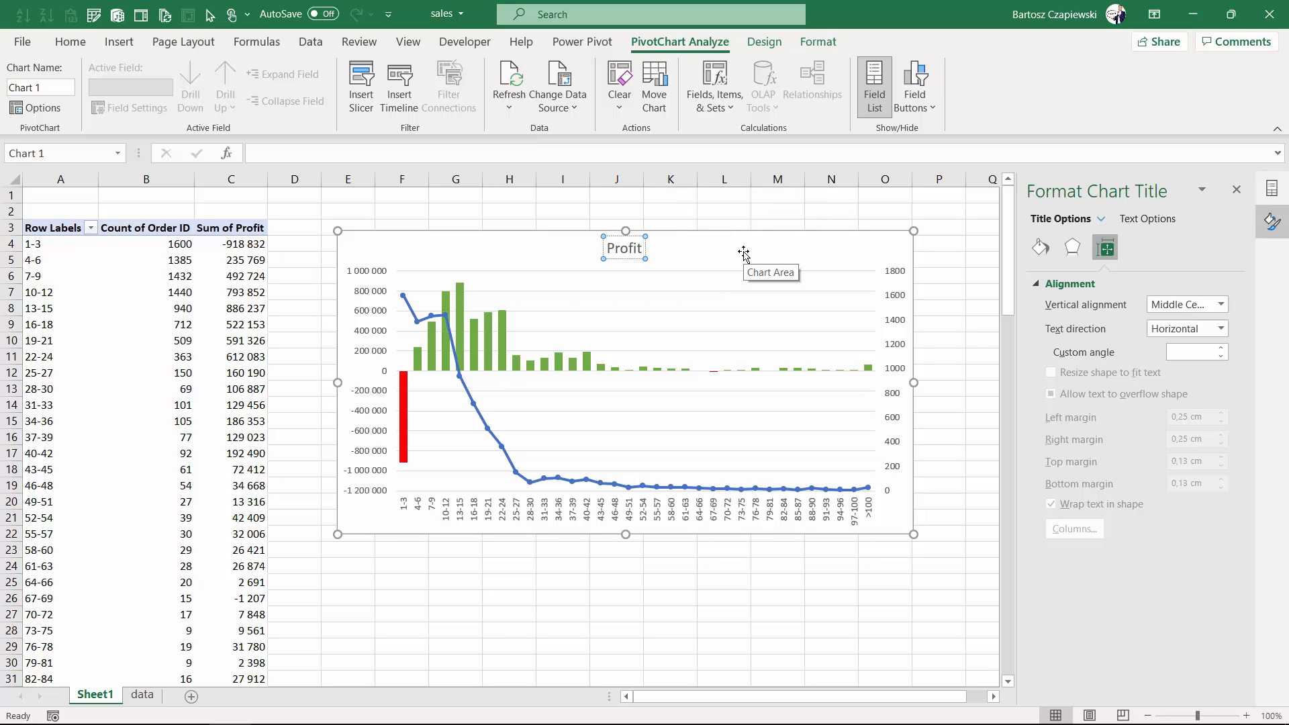
{"action": "type", "text": " ("}
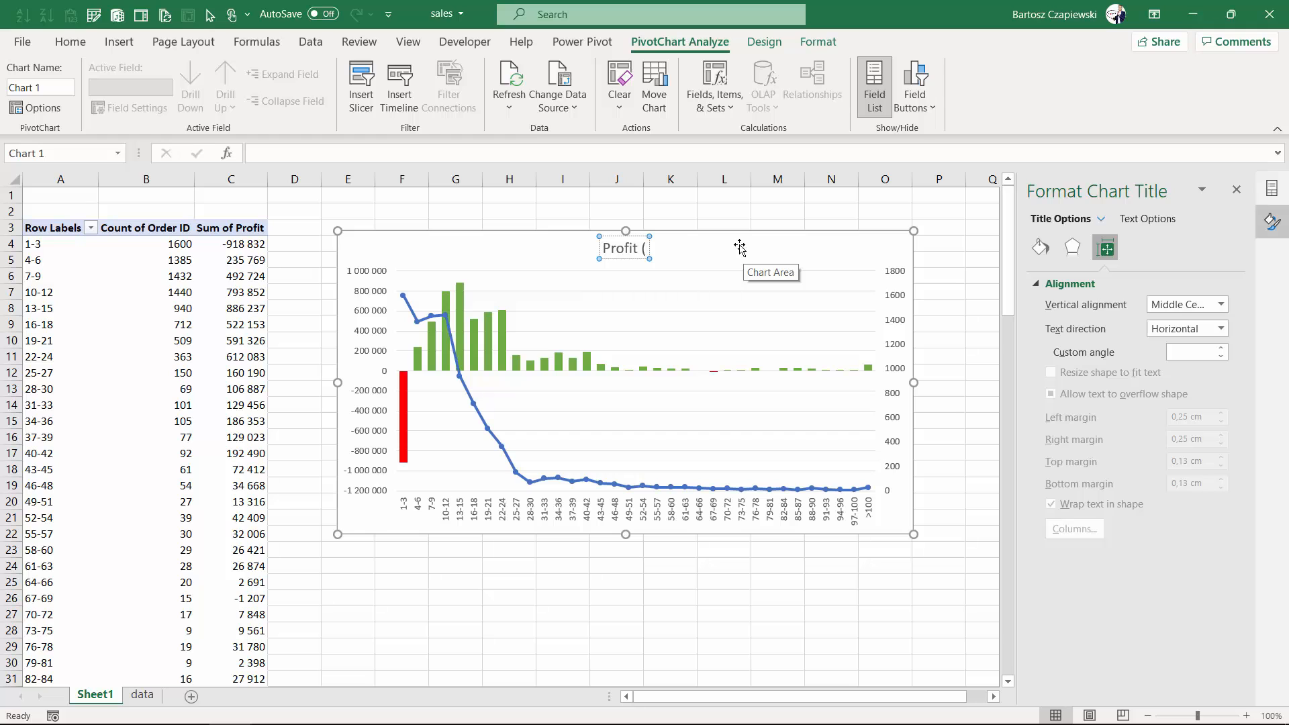
{"action": "left_click", "coordinate": [123, 45]}
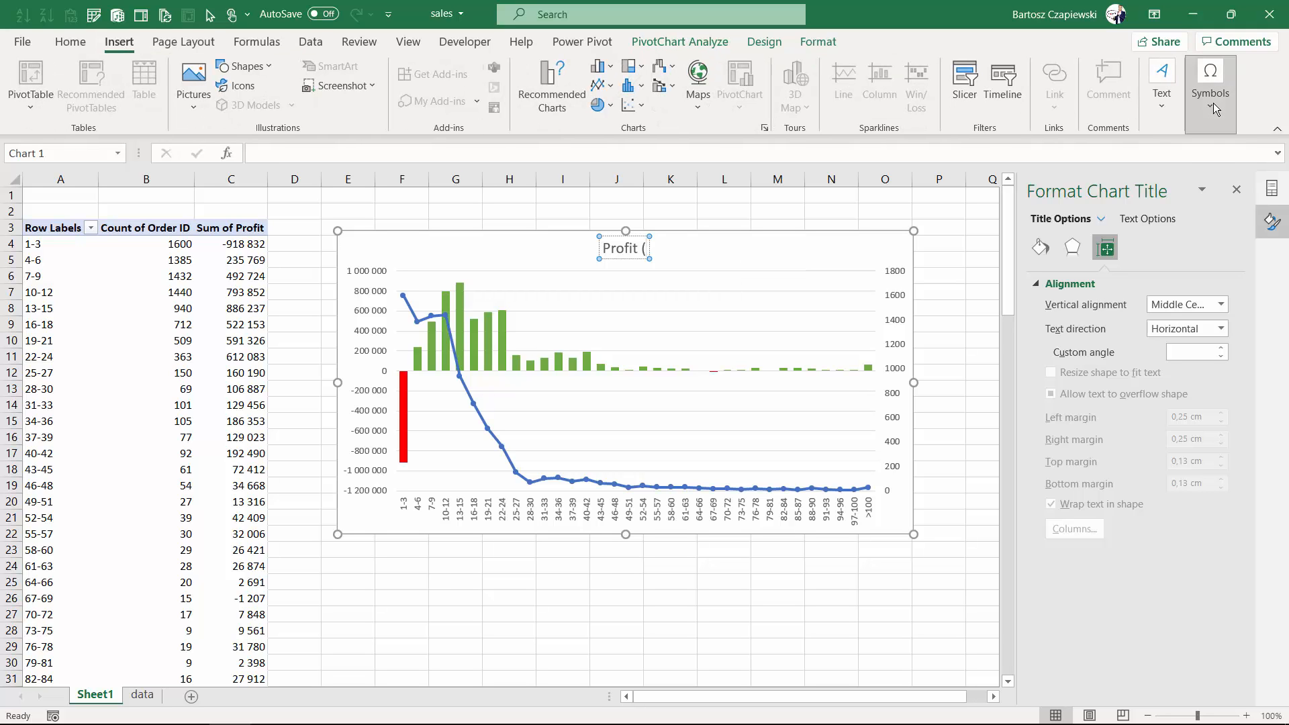
{"action": "left_click", "coordinate": [1211, 84]}
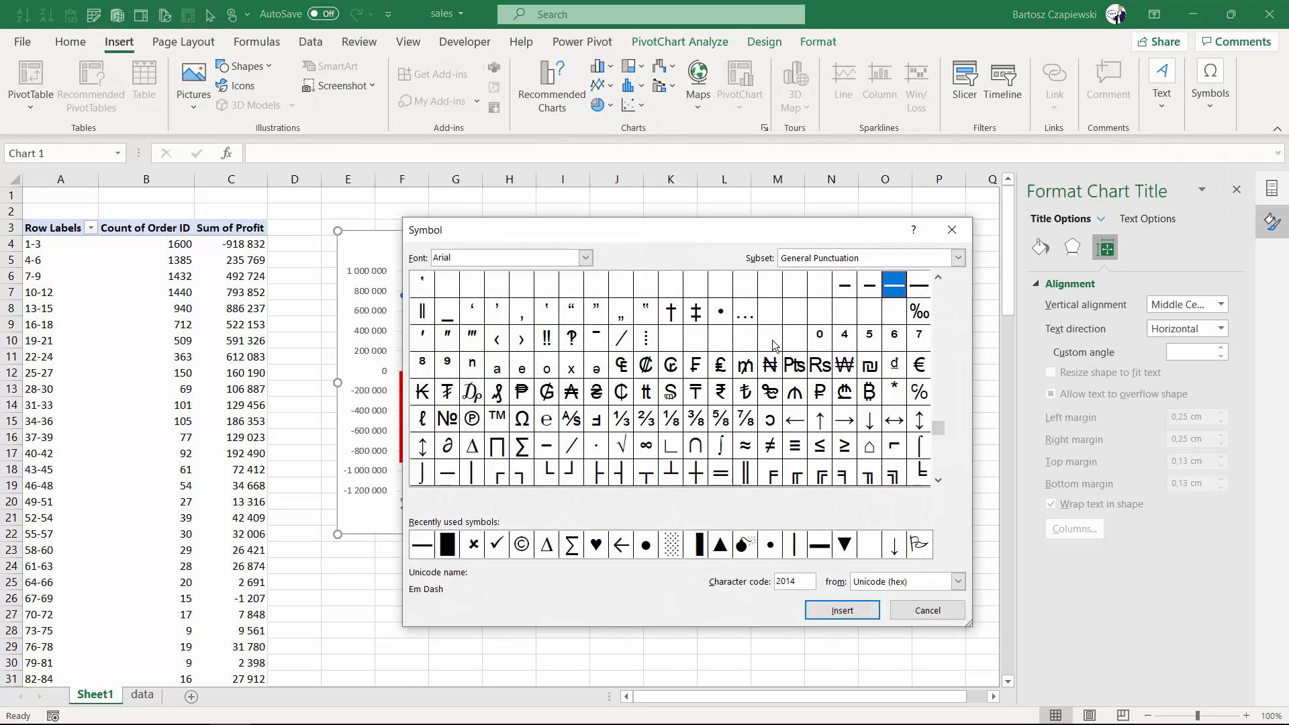
{"action": "left_click", "coordinate": [448, 545]}
{"action": "left_click", "coordinate": [843, 610]}
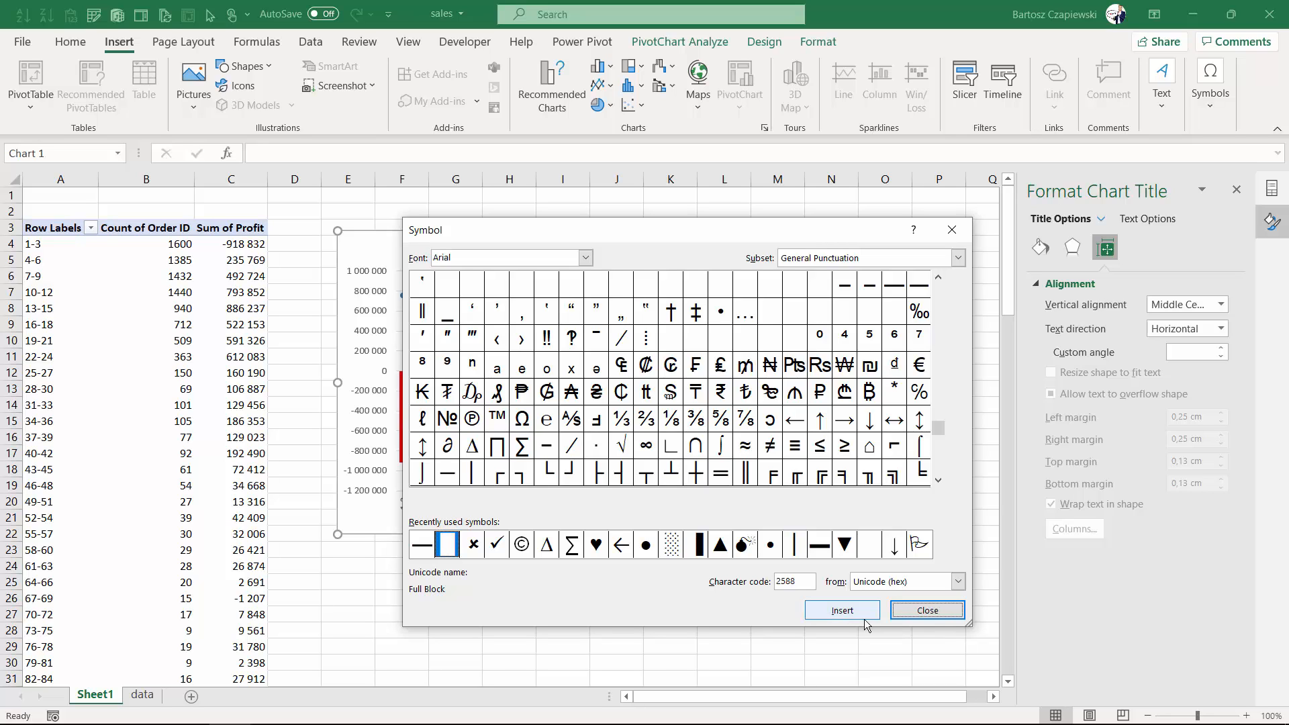
{"action": "left_click", "coordinate": [927, 610]}
Step: Complete the chart title after the block symbols with ") vs # of orders by Quantity ranges"
{"action": "type", "text": ") vs # p"}
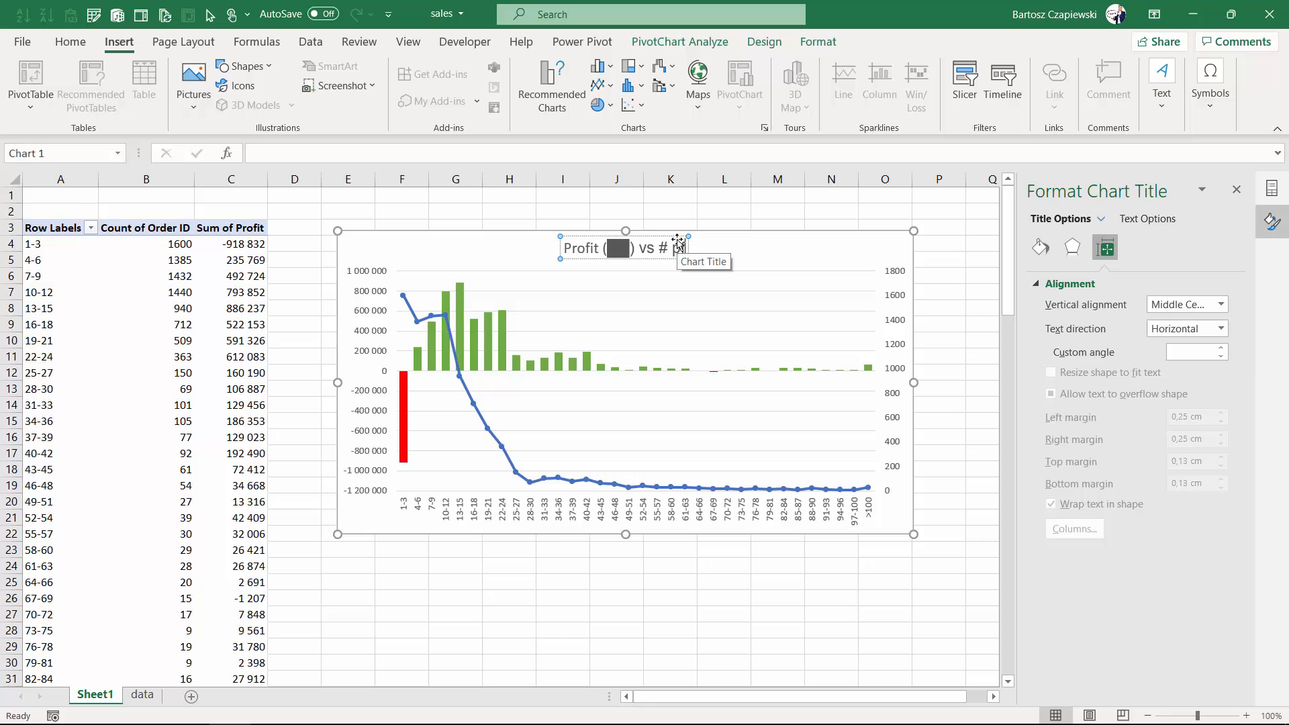
{"action": "key", "text": "BackSpace"}
{"action": "type", "text": "of orders"}
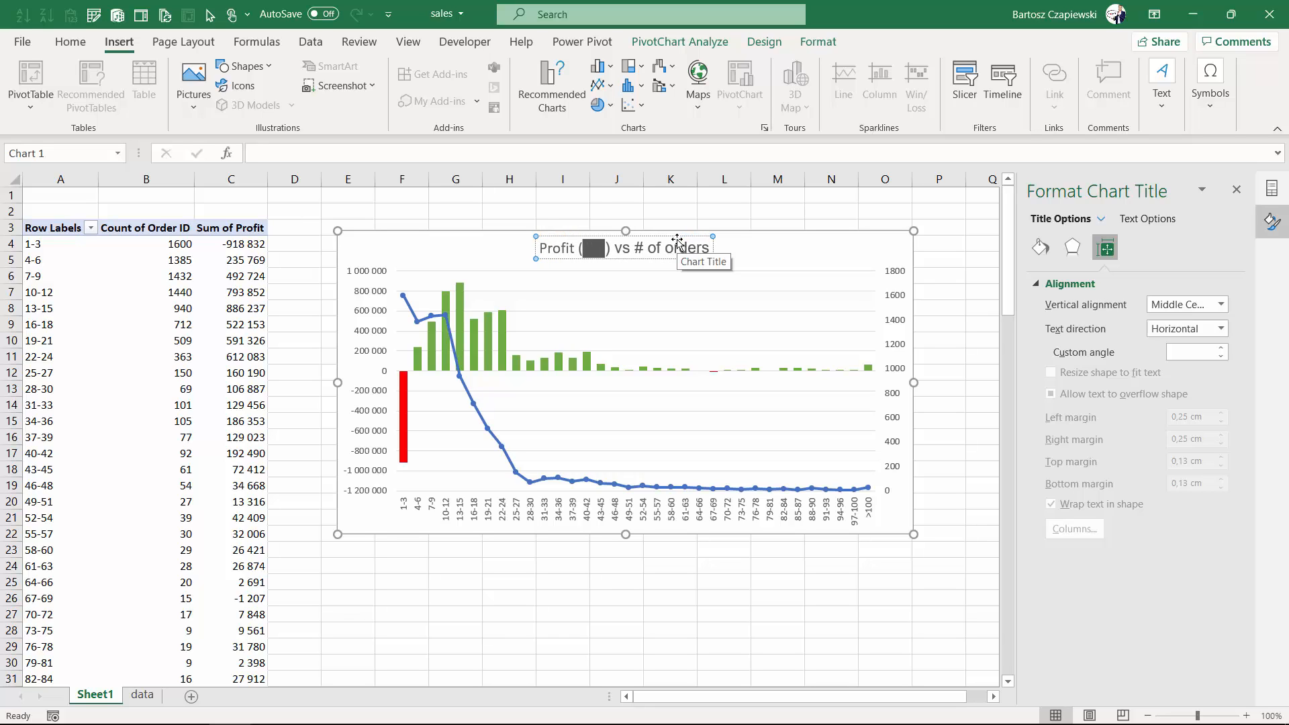
{"action": "type", "text": " by "}
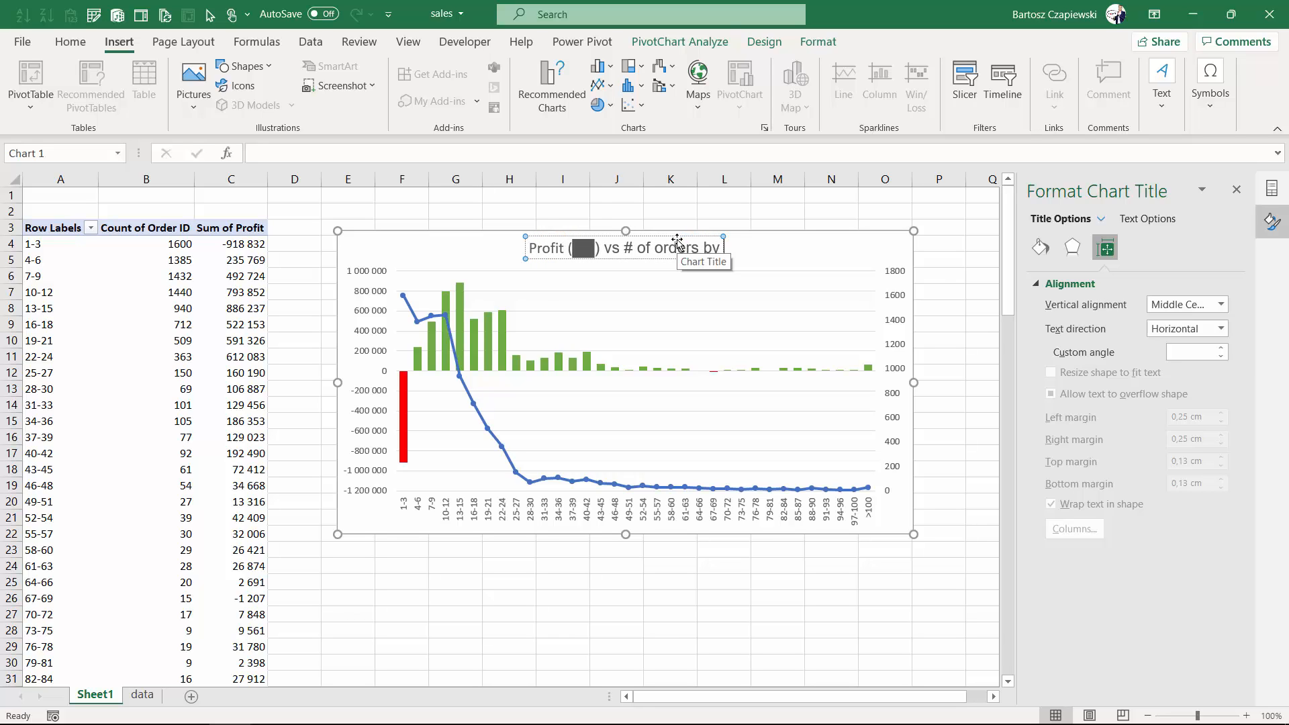
{"action": "type", "text": "Quanti"}
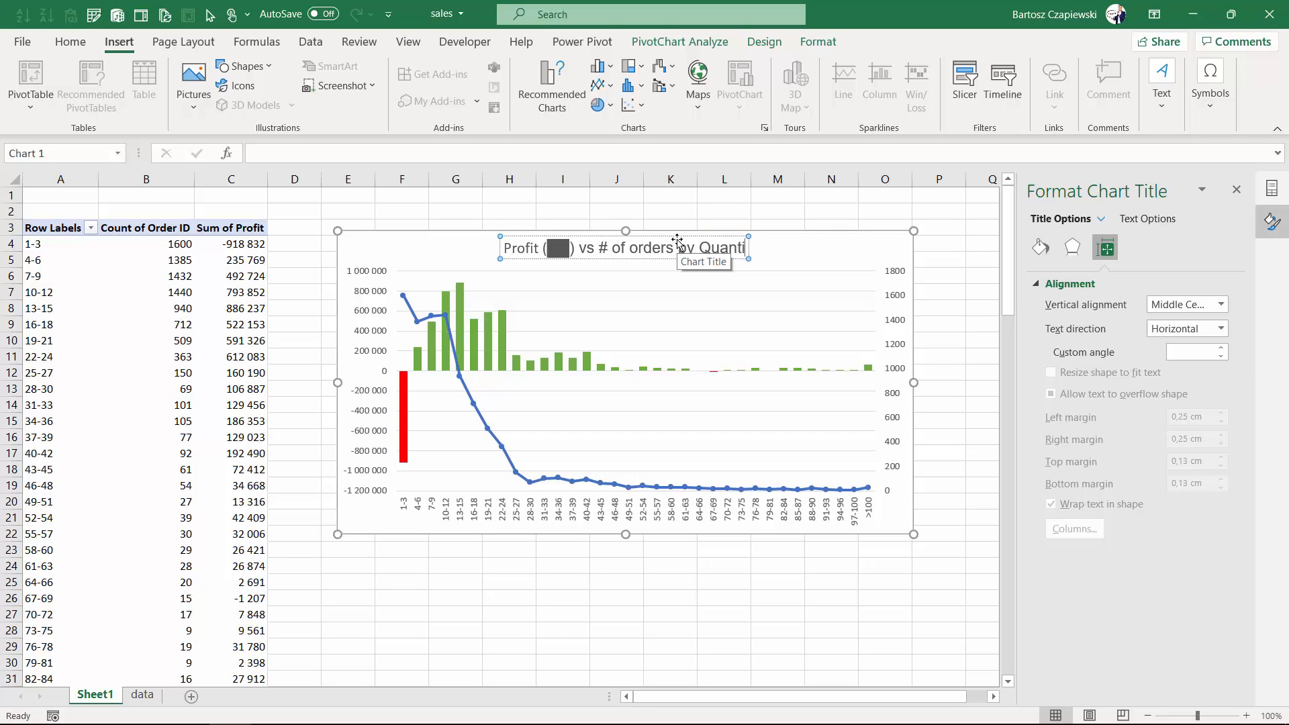
{"action": "type", "text": "ty ranges"}
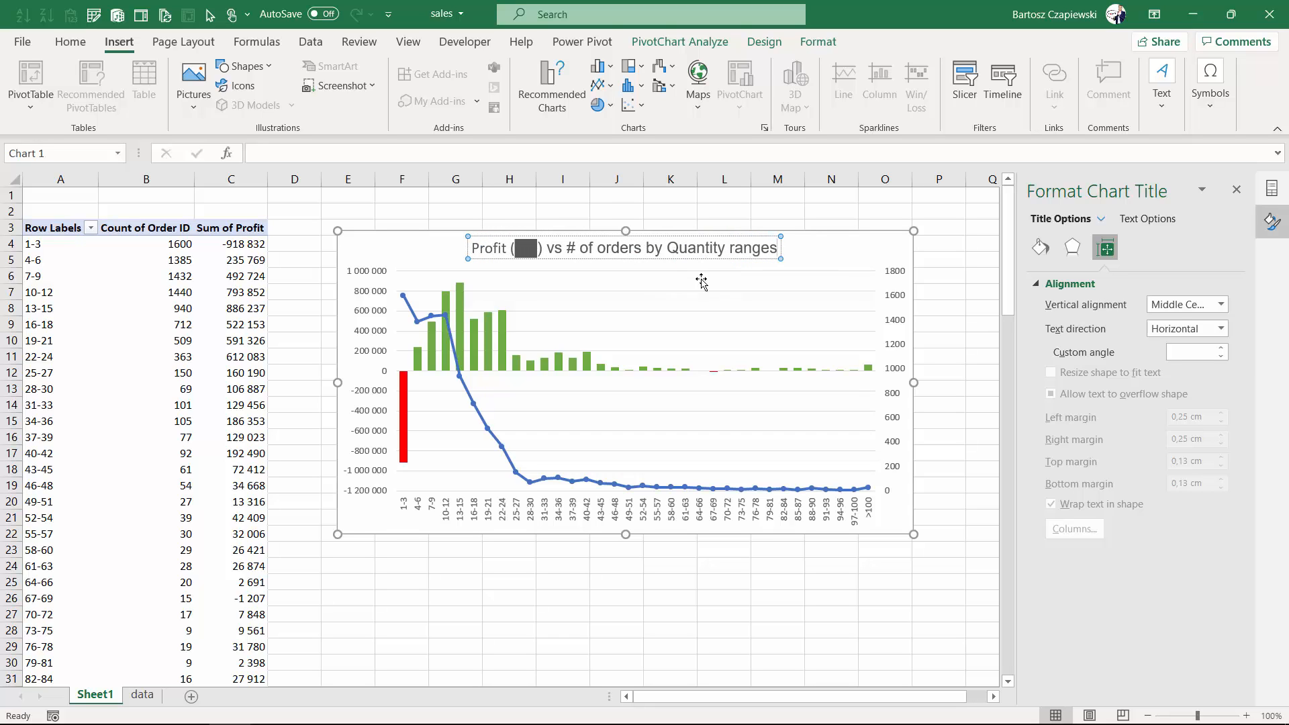
Step: Colour the words "# of orders" in the chart title with the theme blue of the line series
{"action": "left_click_drag", "start_coordinate": [568, 247], "coordinate": [644, 248]}
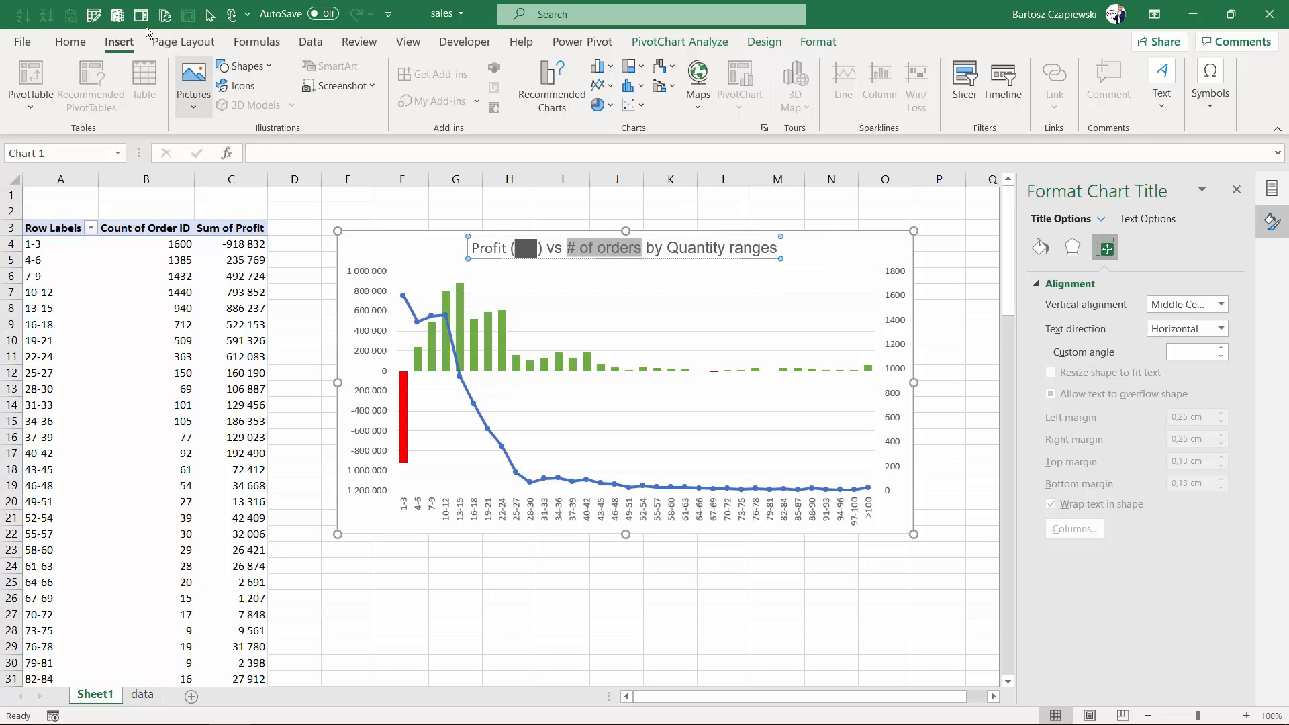
{"action": "left_click", "coordinate": [71, 42]}
{"action": "left_click", "coordinate": [317, 101]}
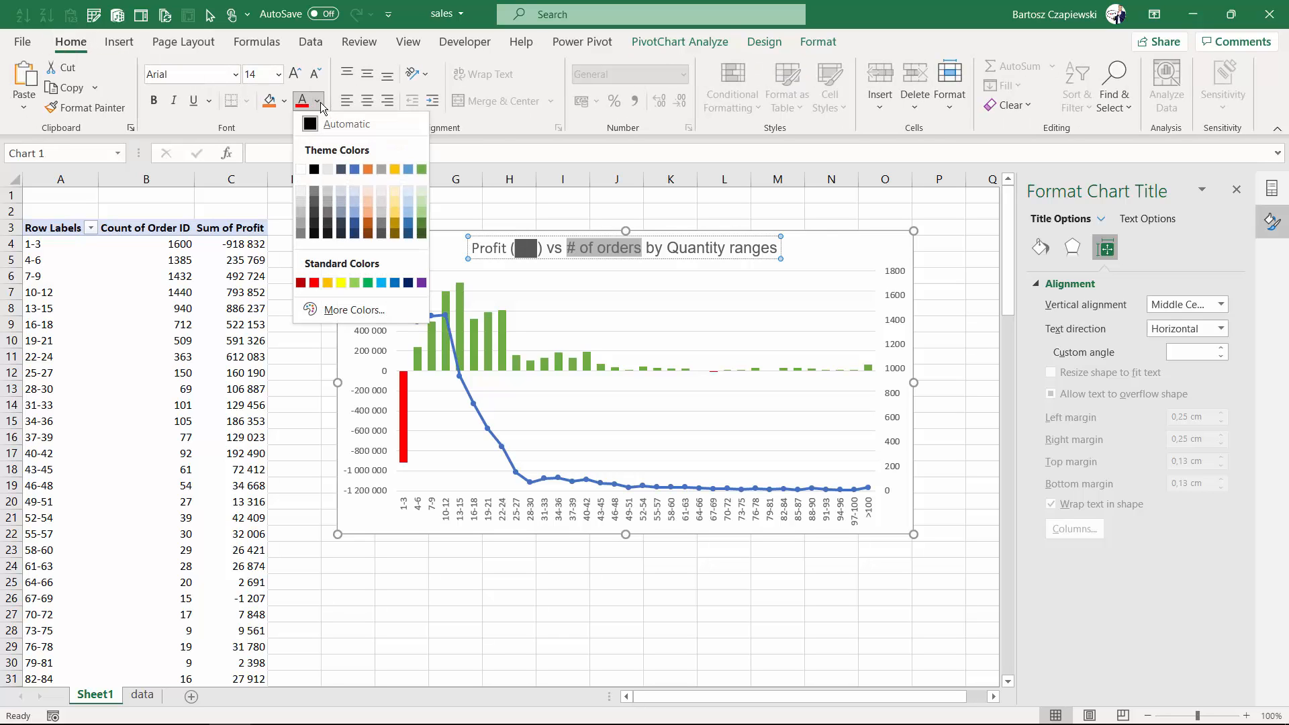
{"action": "left_click", "coordinate": [355, 169]}
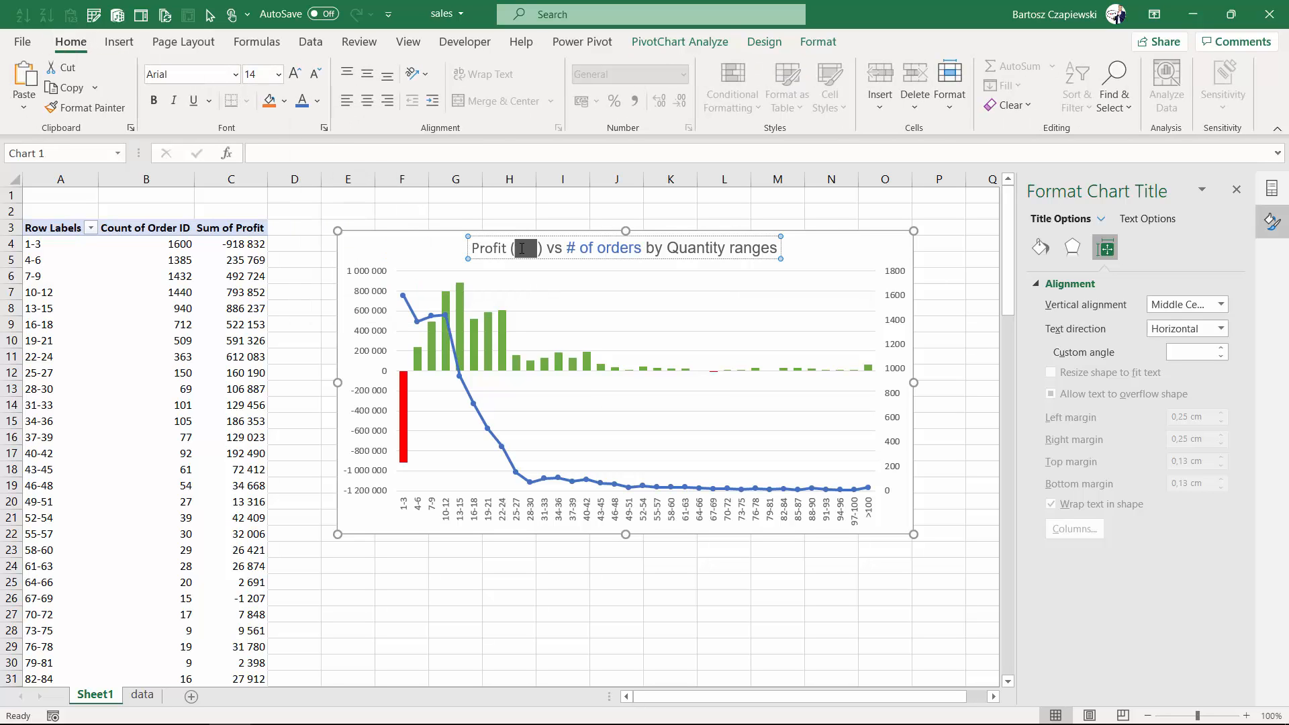
Step: Separate the title's two block symbols with a space, colouring the first theme green and the second standard red
{"action": "left_click", "coordinate": [566, 240]}
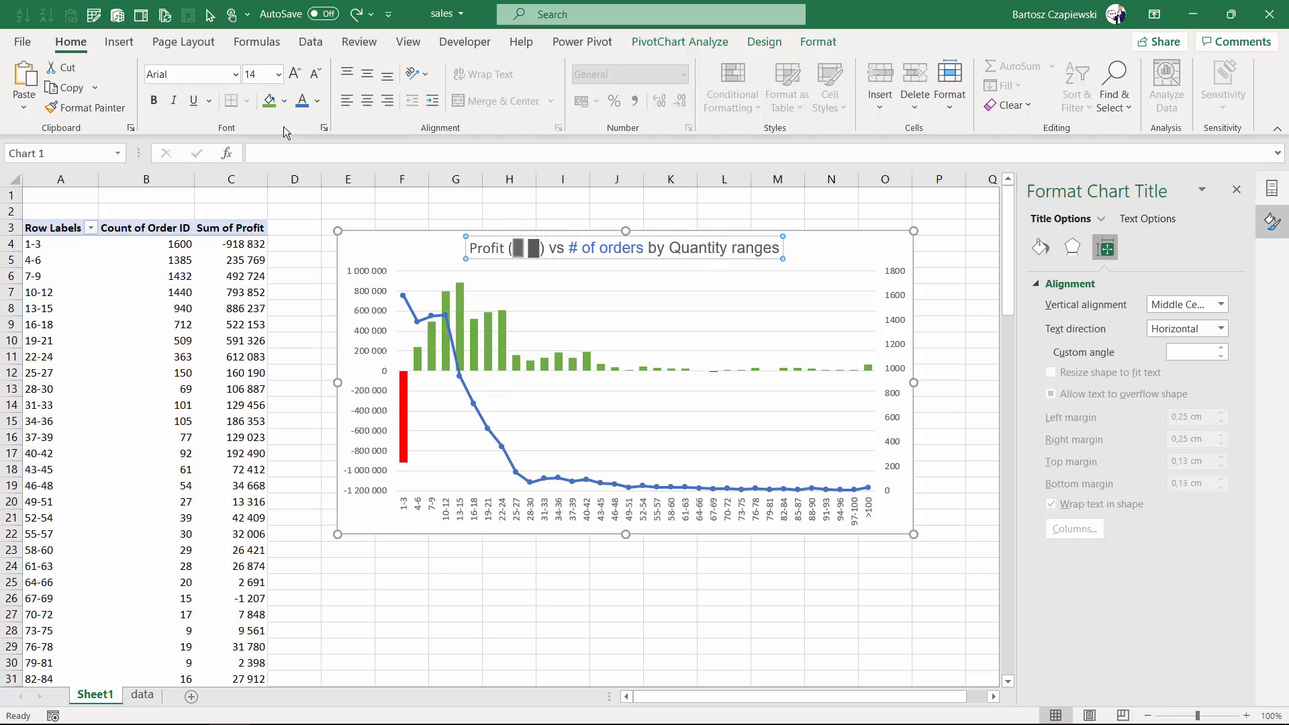
{"action": "left_click", "coordinate": [317, 101]}
{"action": "left_click", "coordinate": [422, 172]}
{"action": "left_click", "coordinate": [317, 101]}
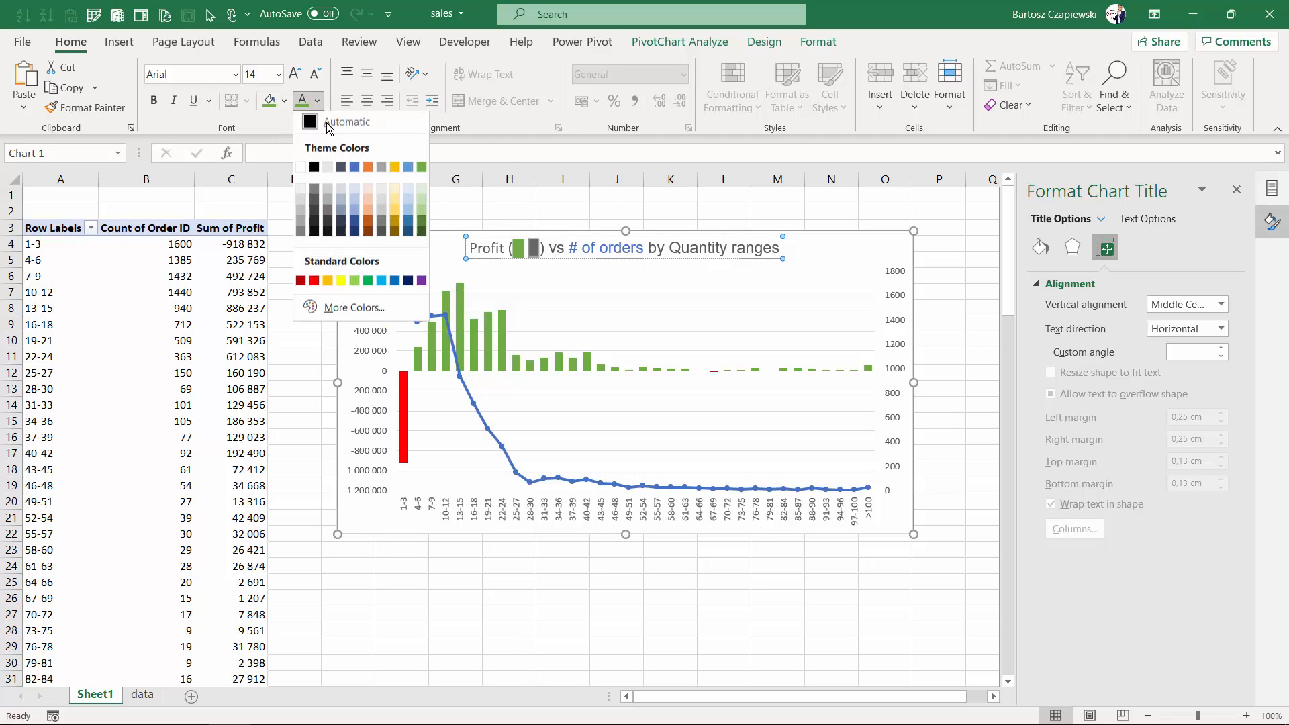
{"action": "left_click", "coordinate": [316, 284]}
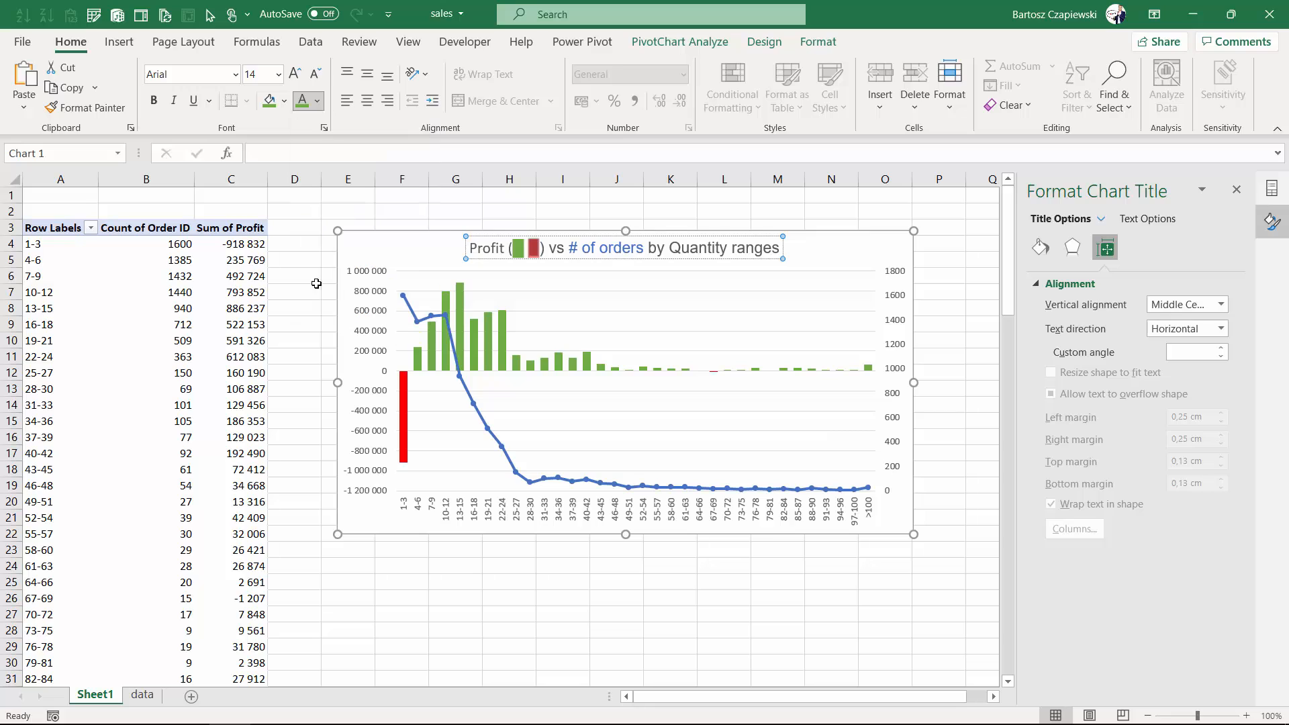
{"action": "left_click", "coordinate": [842, 249]}
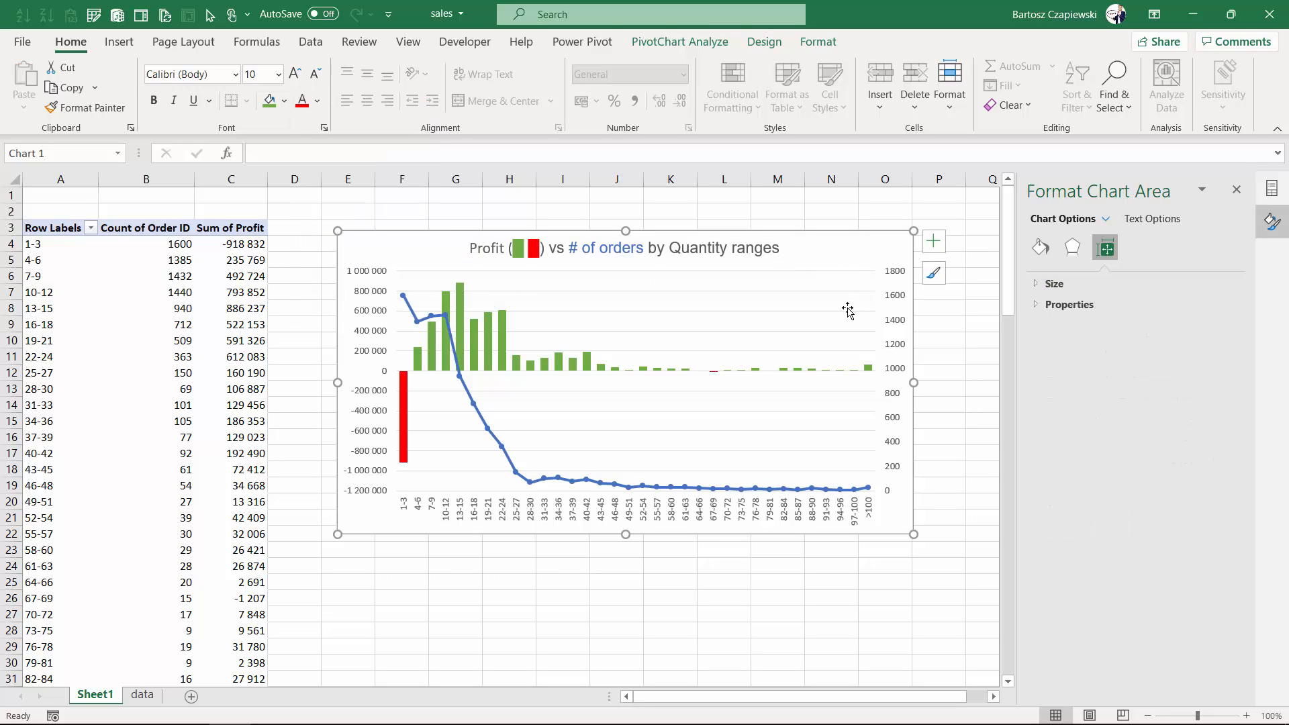
Step: Give the secondary vertical axis a theme blue outline and blue label text, and close the formatting pane
{"action": "left_click", "coordinate": [899, 326]}
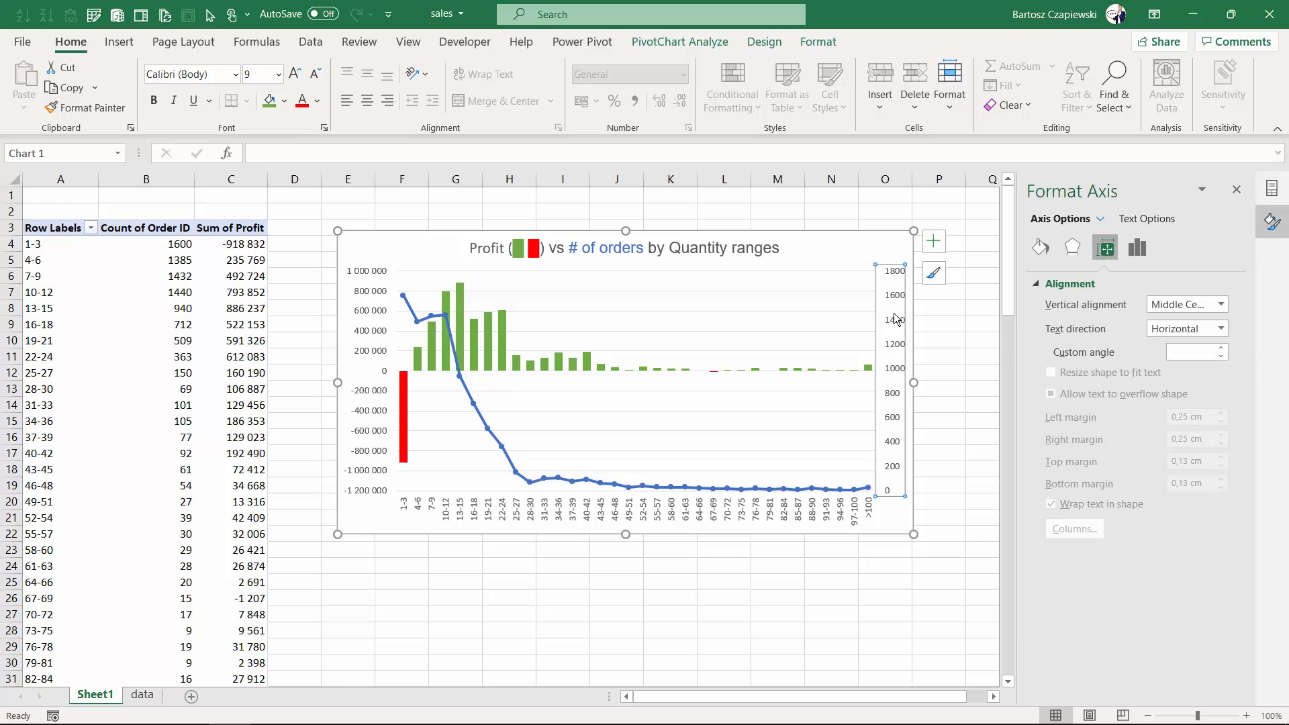
{"action": "left_click", "coordinate": [818, 44]}
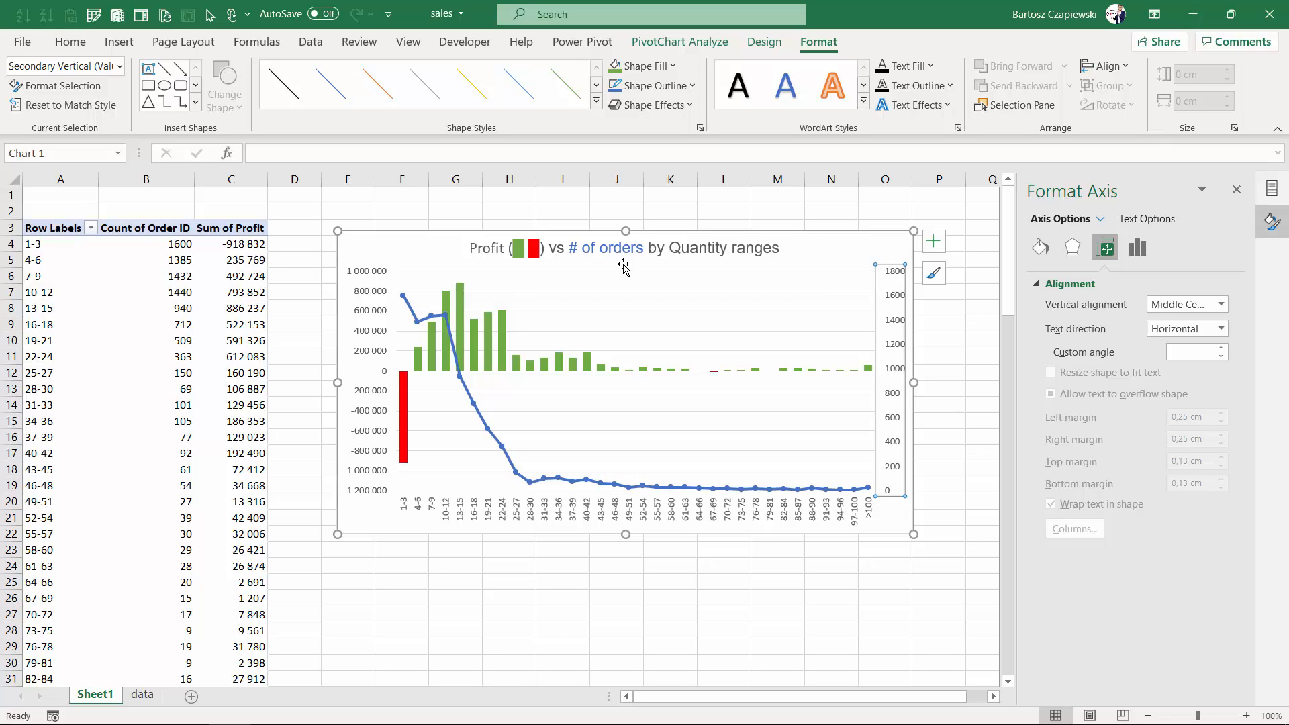
{"action": "left_click", "coordinate": [695, 83]}
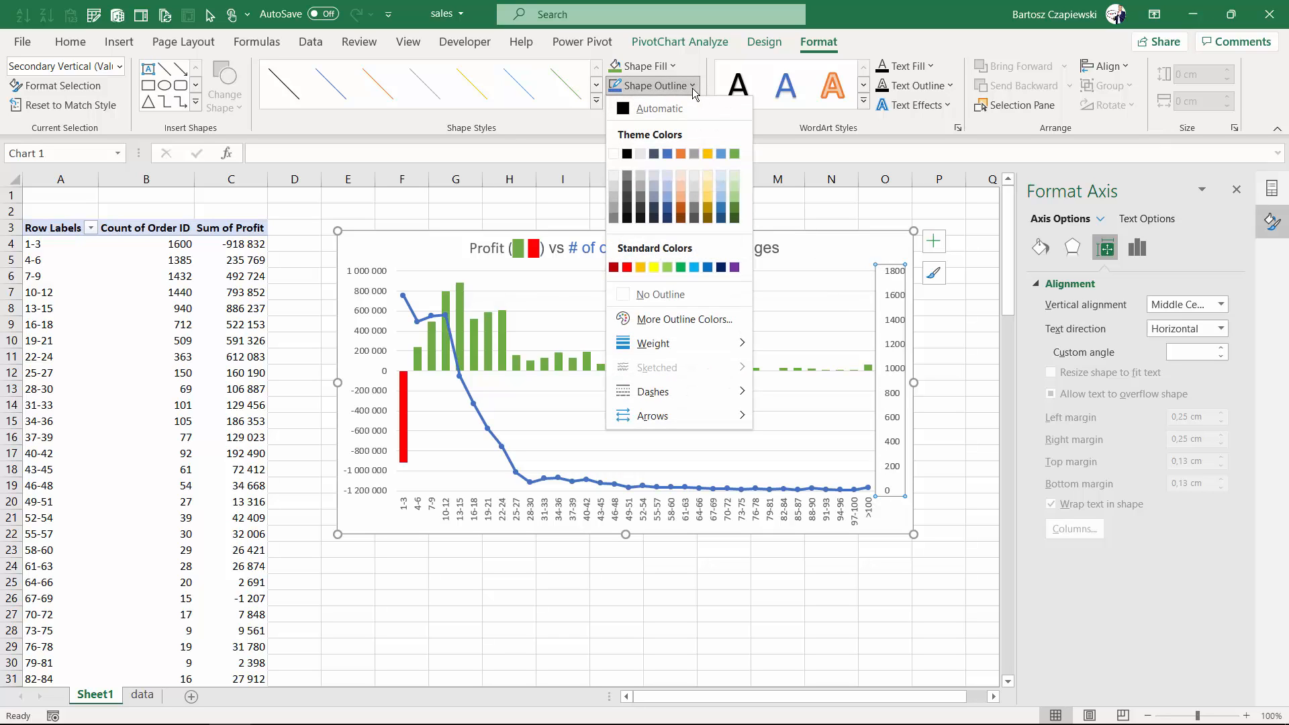
{"action": "left_click", "coordinate": [667, 148]}
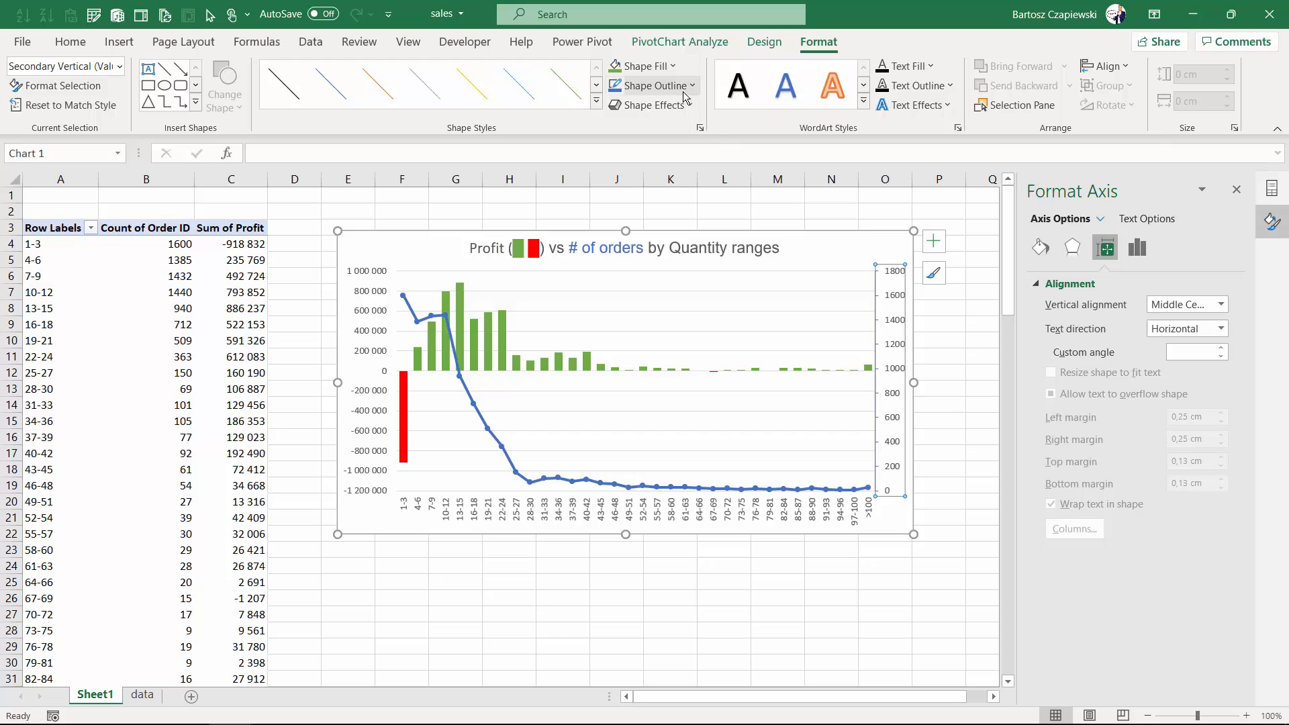
{"action": "left_click", "coordinate": [930, 67]}
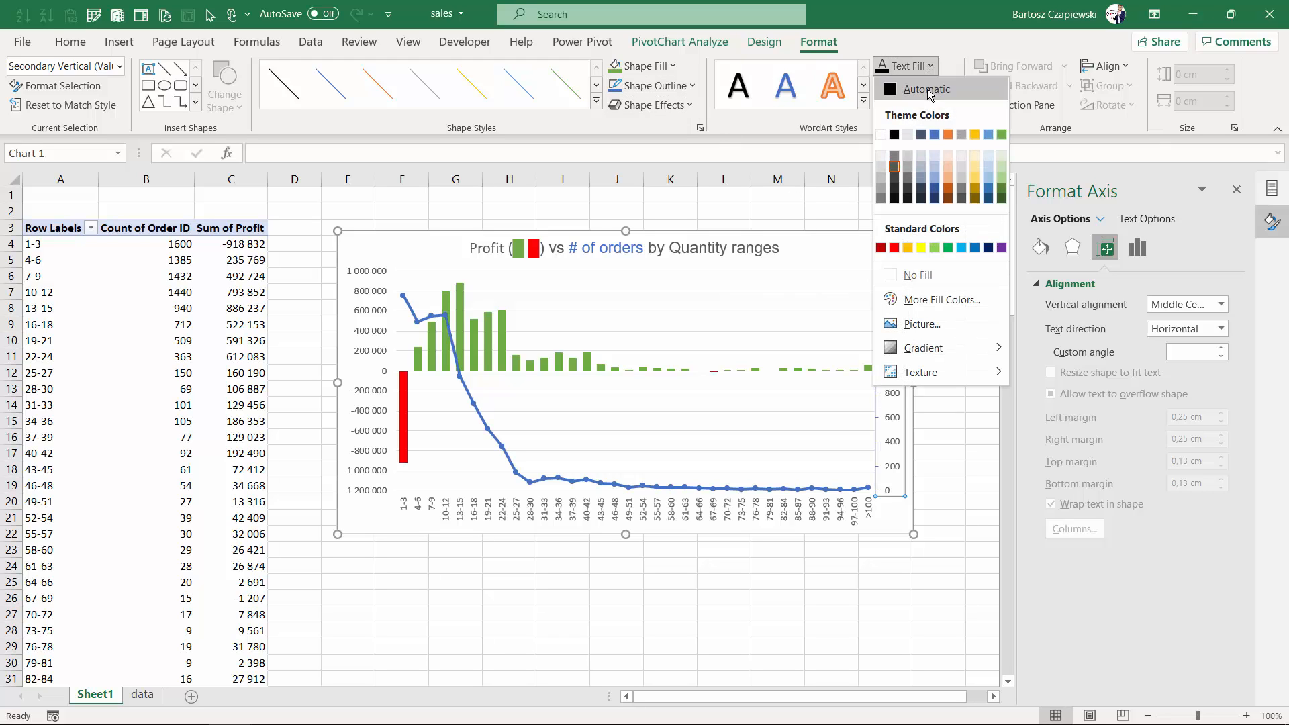
{"action": "left_click", "coordinate": [934, 134]}
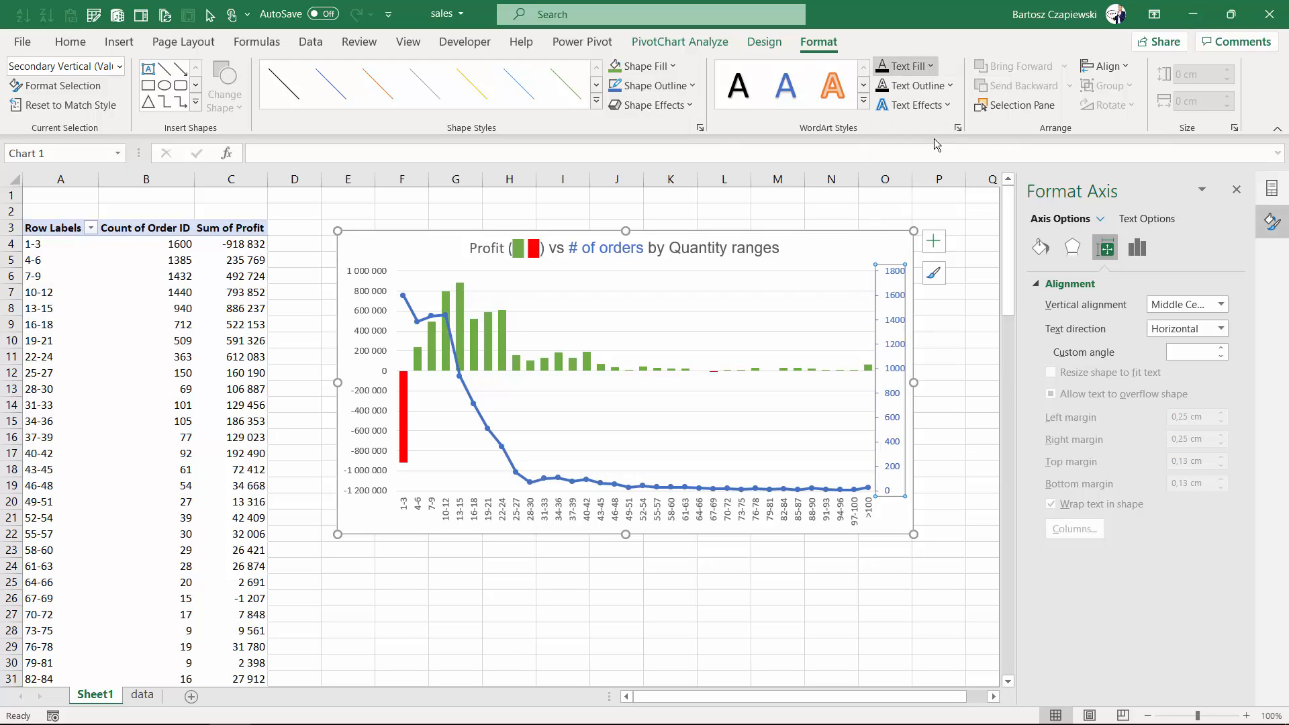
{"action": "left_click", "coordinate": [868, 237]}
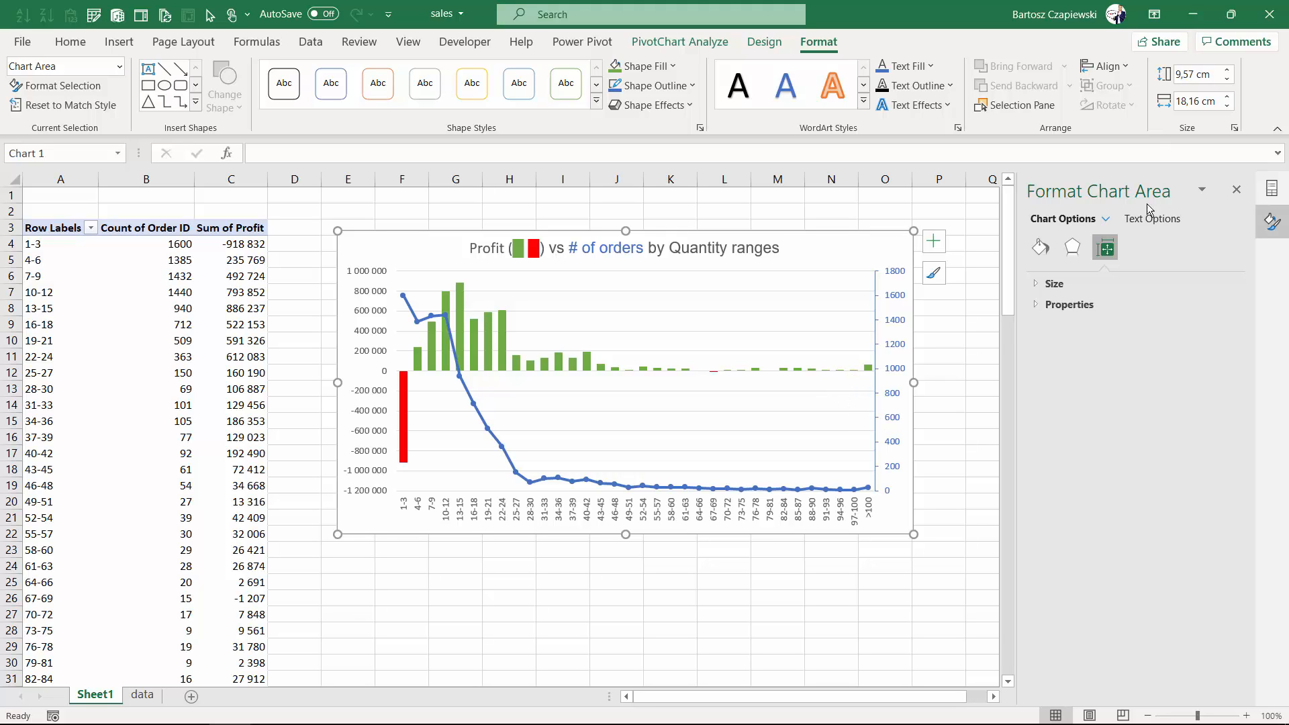
{"action": "left_click", "coordinate": [1236, 190]}
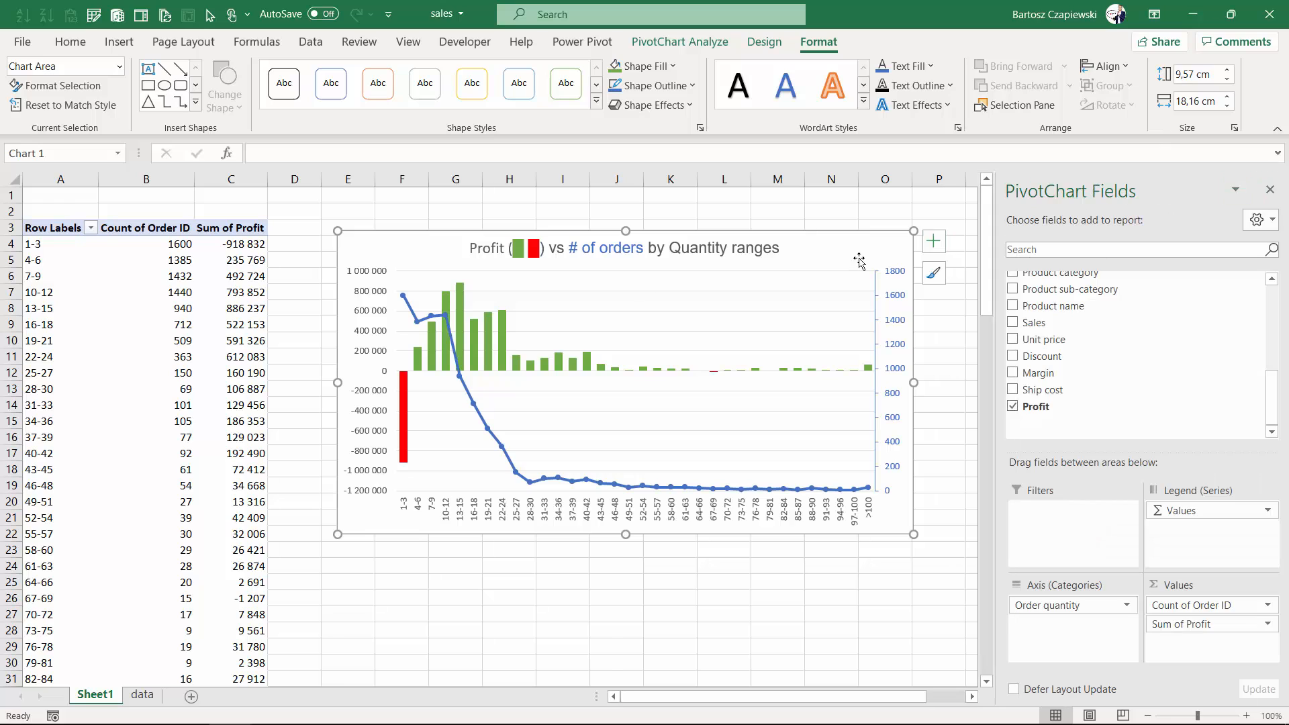
Step: Insert slicers for Product category and Product sub-category and place them one below the other beside the chart
{"action": "left_click", "coordinate": [226, 277]}
{"action": "left_click", "coordinate": [118, 41]}
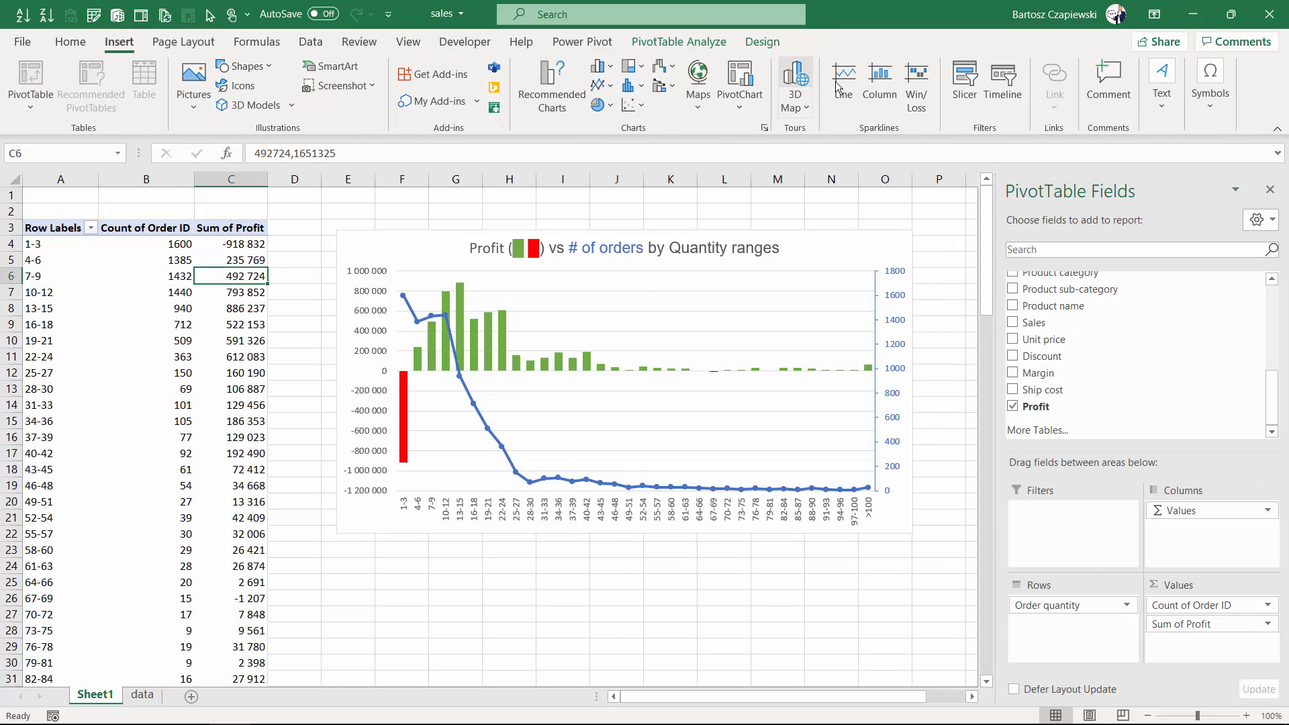
{"action": "left_click", "coordinate": [963, 88]}
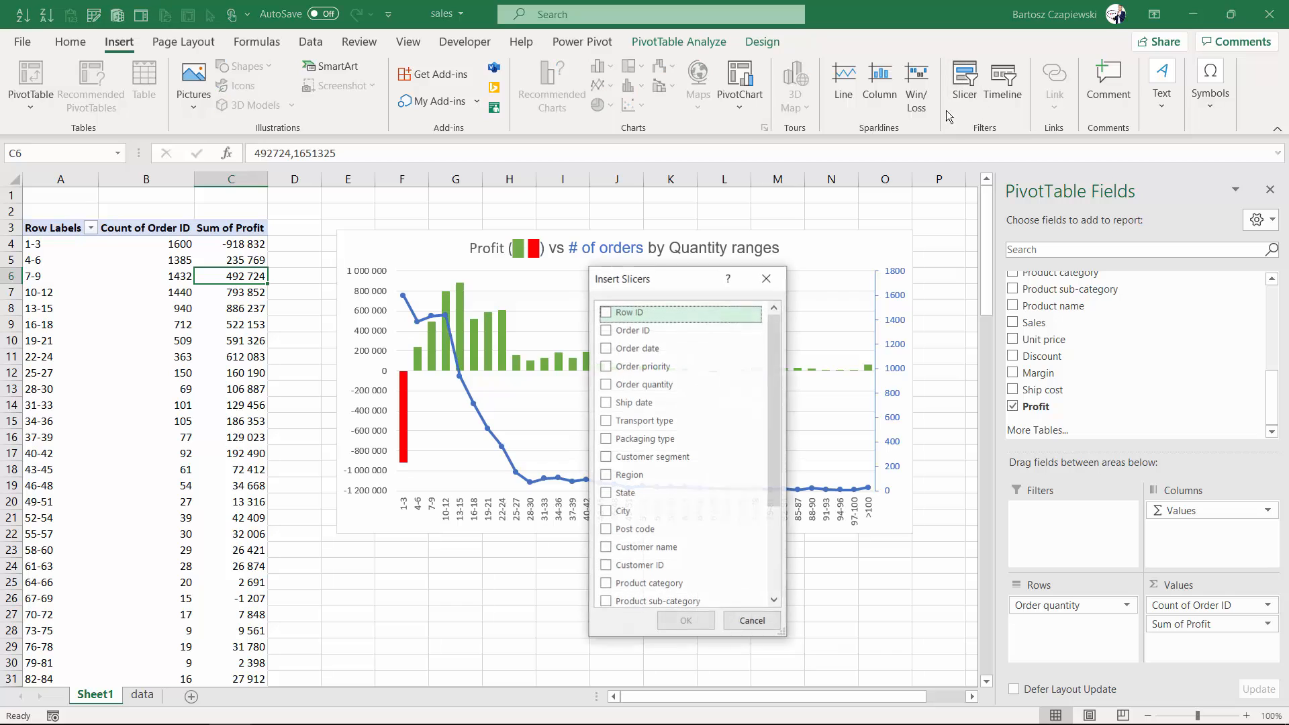
{"action": "left_click_drag", "start_coordinate": [772, 400], "coordinate": [769, 511]}
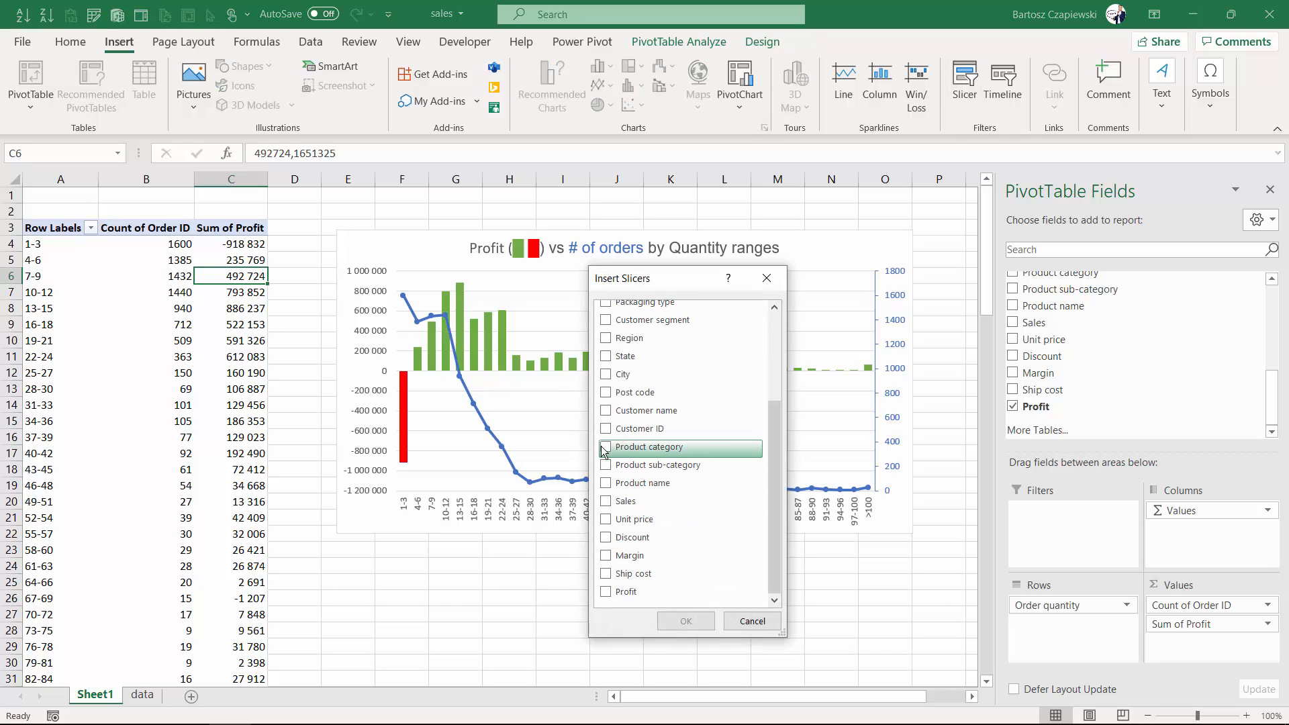
{"action": "left_click", "coordinate": [645, 446]}
{"action": "left_click", "coordinate": [655, 465]}
{"action": "left_click", "coordinate": [686, 621]}
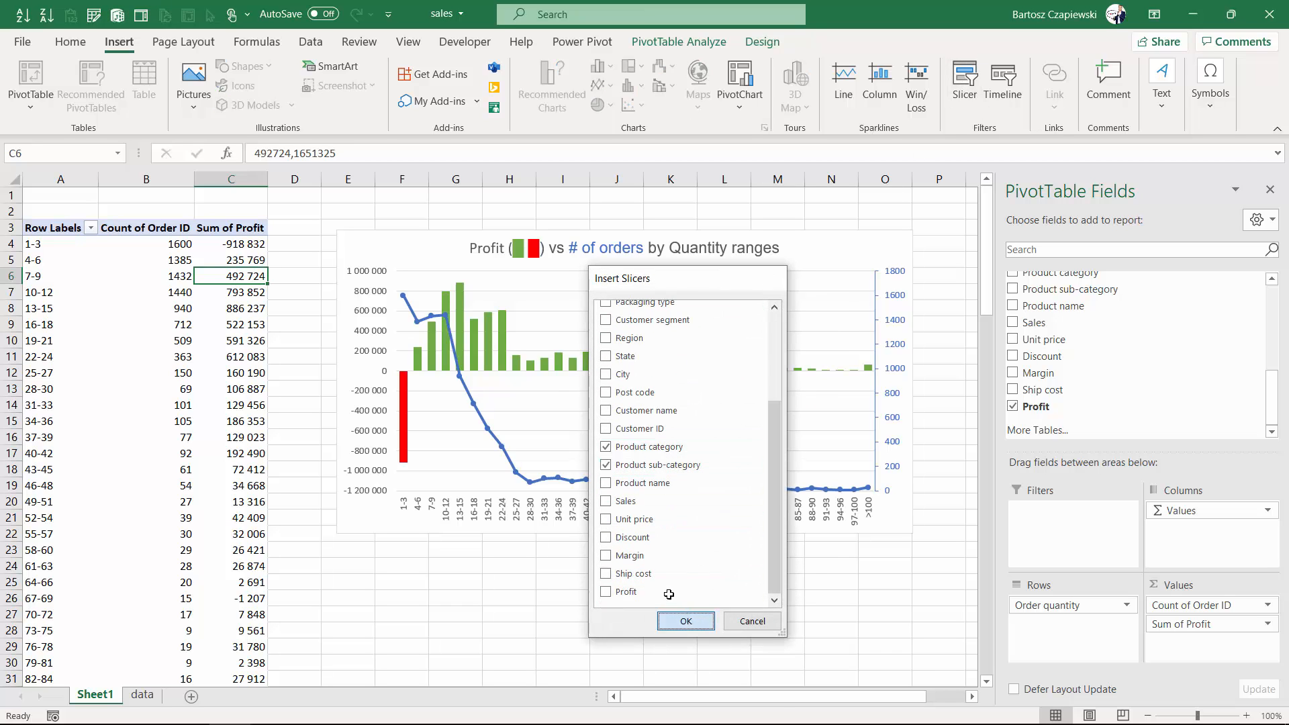
{"action": "left_click_drag", "start_coordinate": [900, 303], "coordinate": [998, 219]}
{"action": "left_click_drag", "start_coordinate": [521, 360], "coordinate": [1019, 319]}
Step: Filter the PivotTable and chart by product category: furniture, office supplies and technology in turn
{"action": "left_click", "coordinate": [1007, 245]}
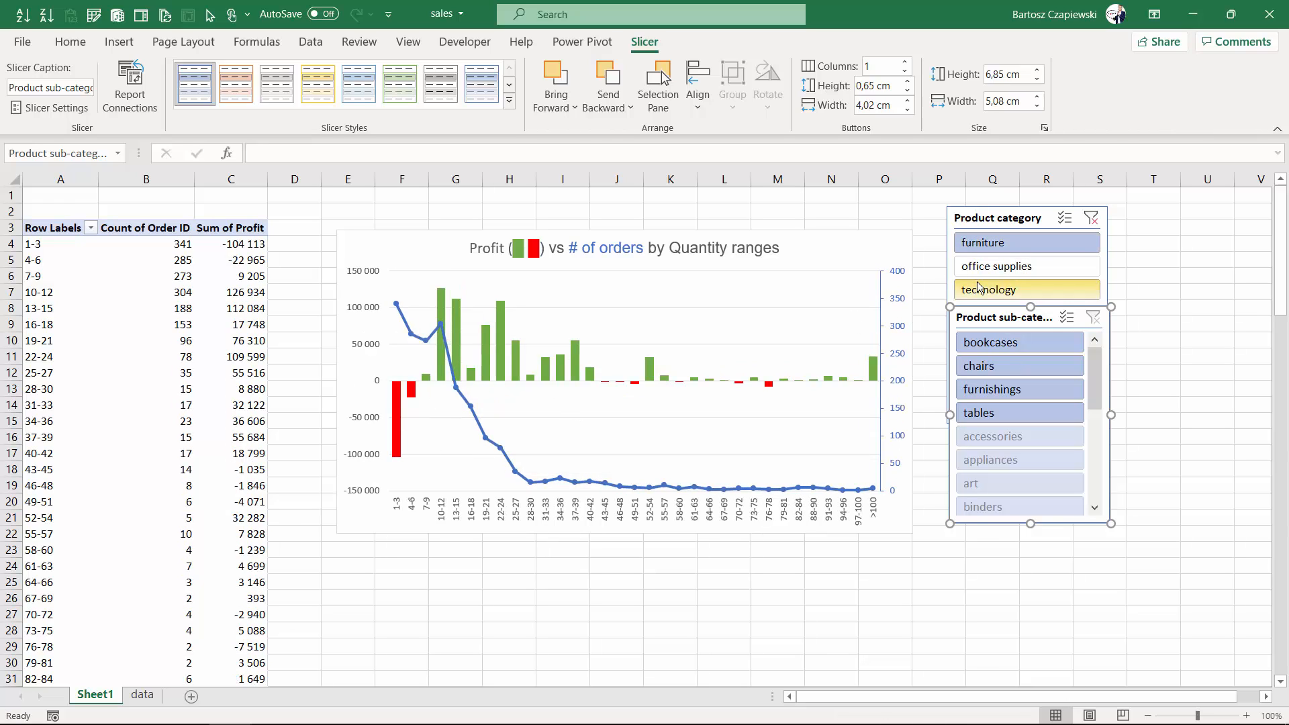
{"action": "left_click", "coordinate": [1015, 269]}
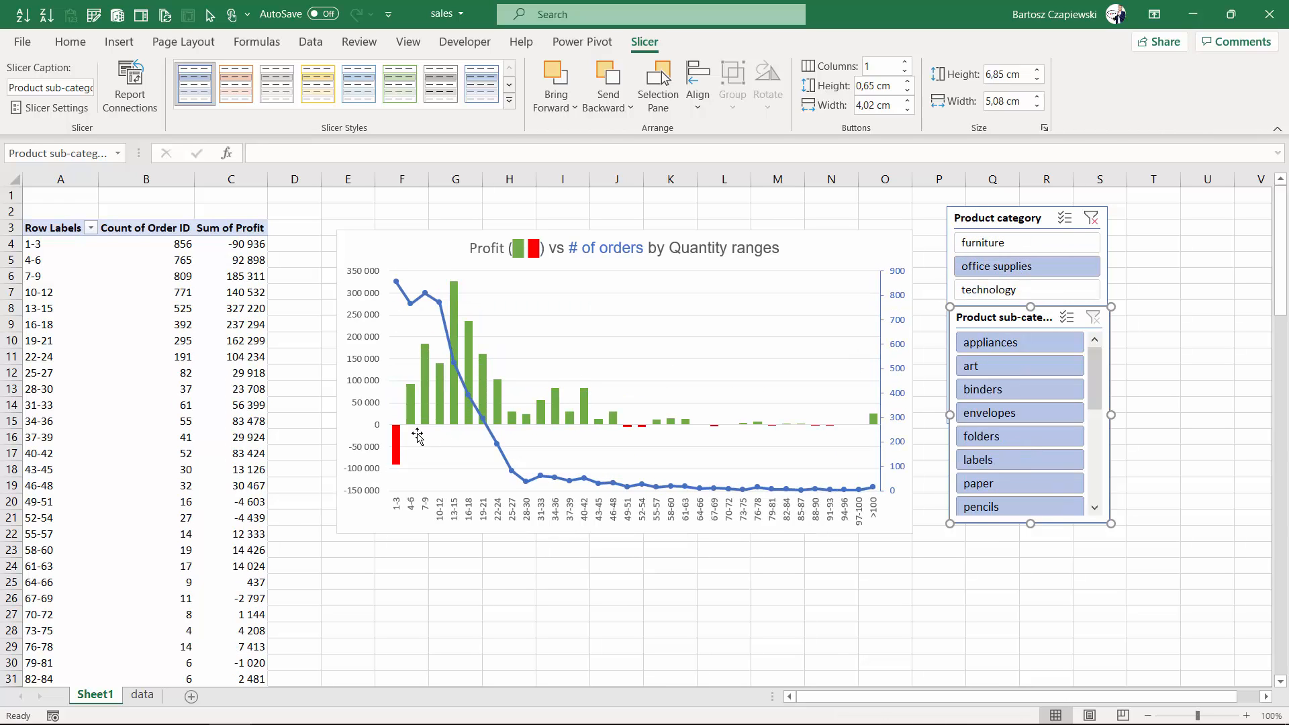
{"action": "left_click", "coordinate": [1003, 292]}
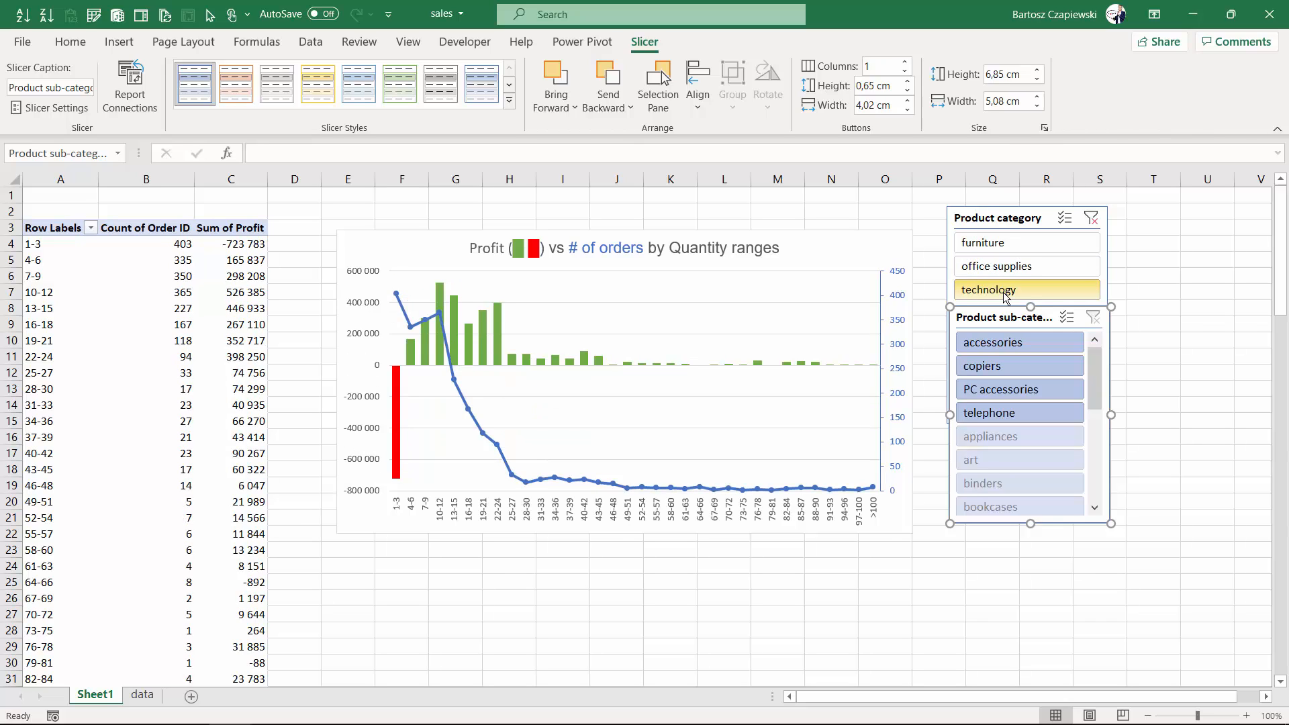
Step: Compare the chart for furniture and office supplies, then return to furniture and narrow it to the bookcases sub-category
{"action": "left_click", "coordinate": [1006, 243]}
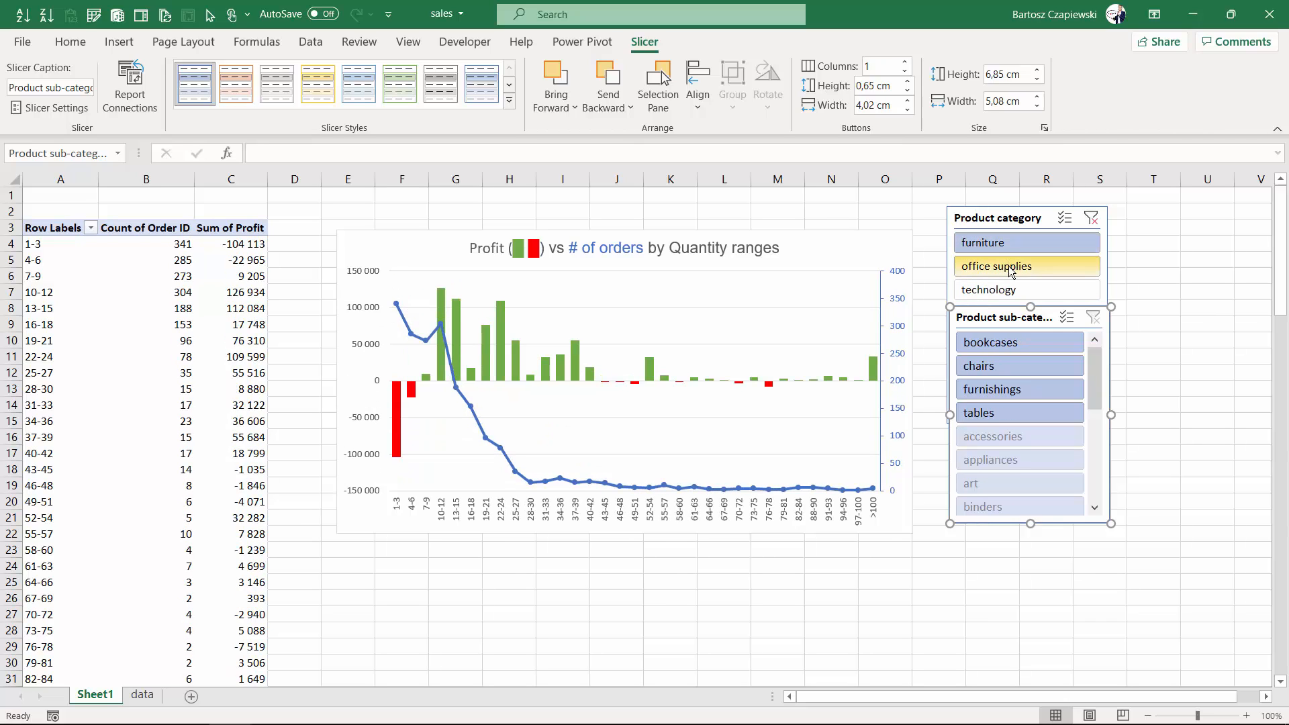
{"action": "left_click", "coordinate": [1011, 269]}
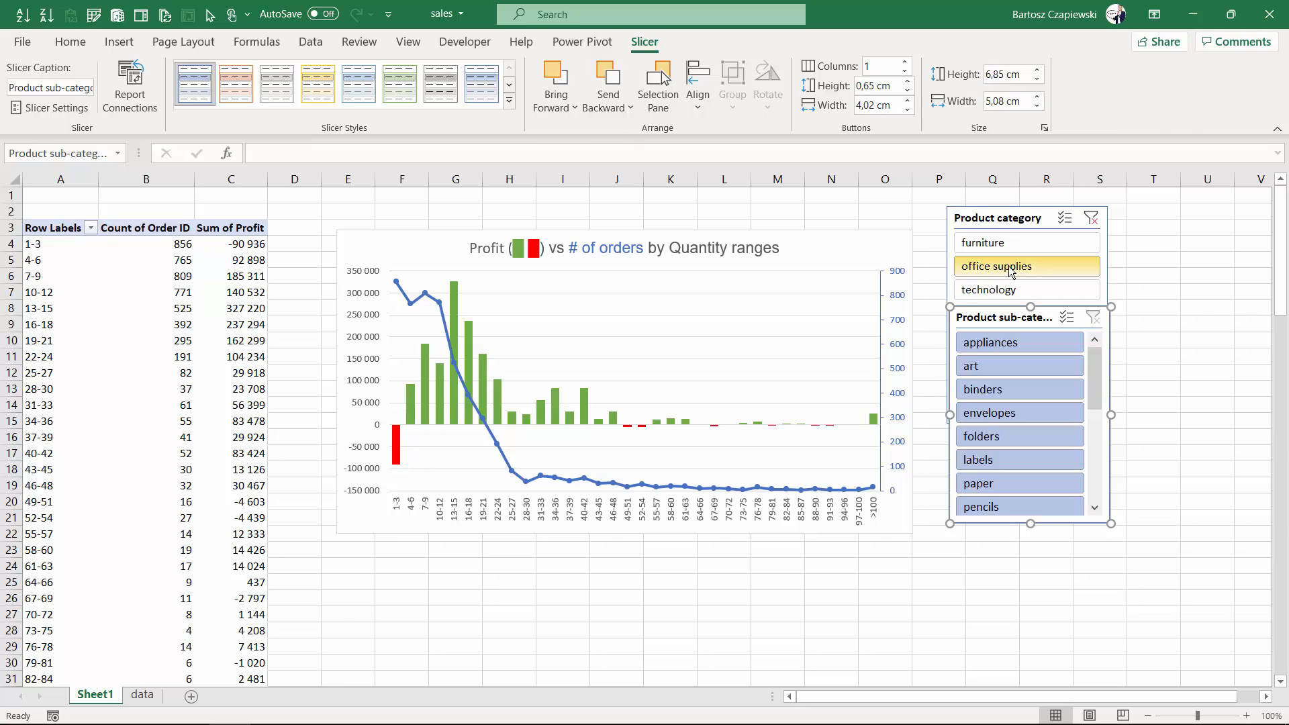
{"action": "left_click", "coordinate": [1006, 243]}
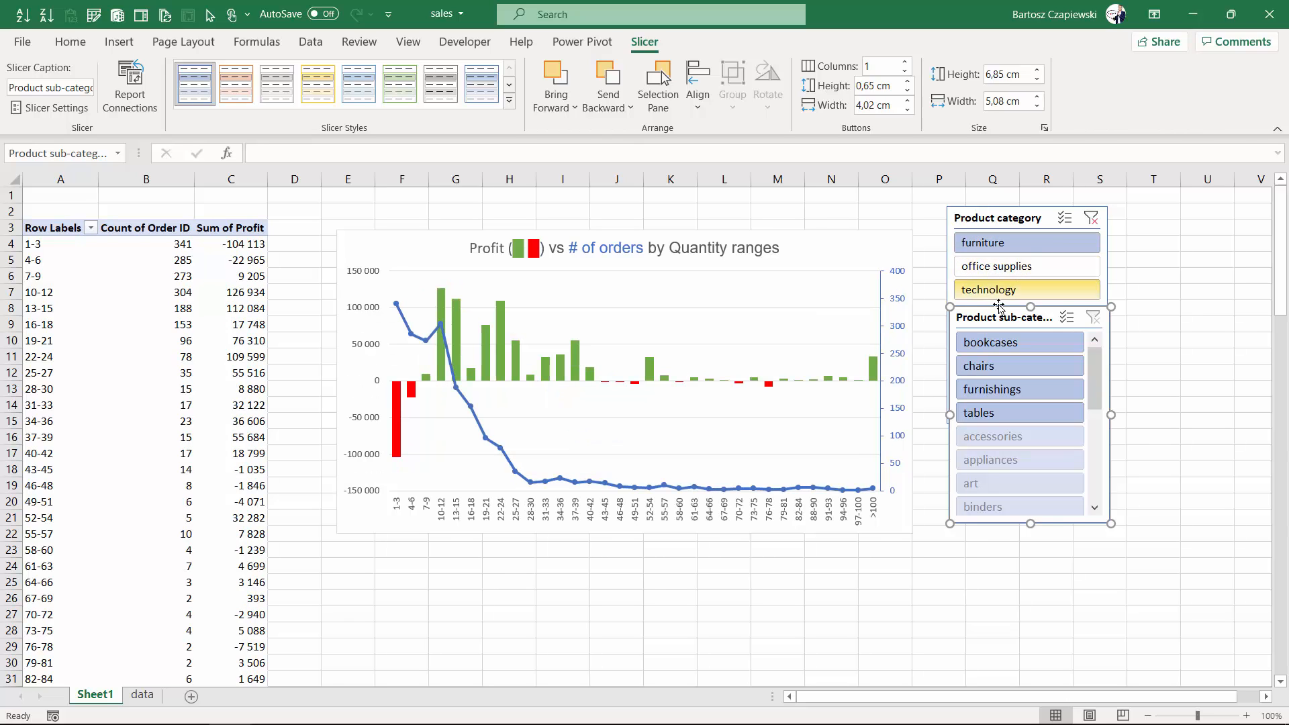
{"action": "left_click", "coordinate": [996, 345]}
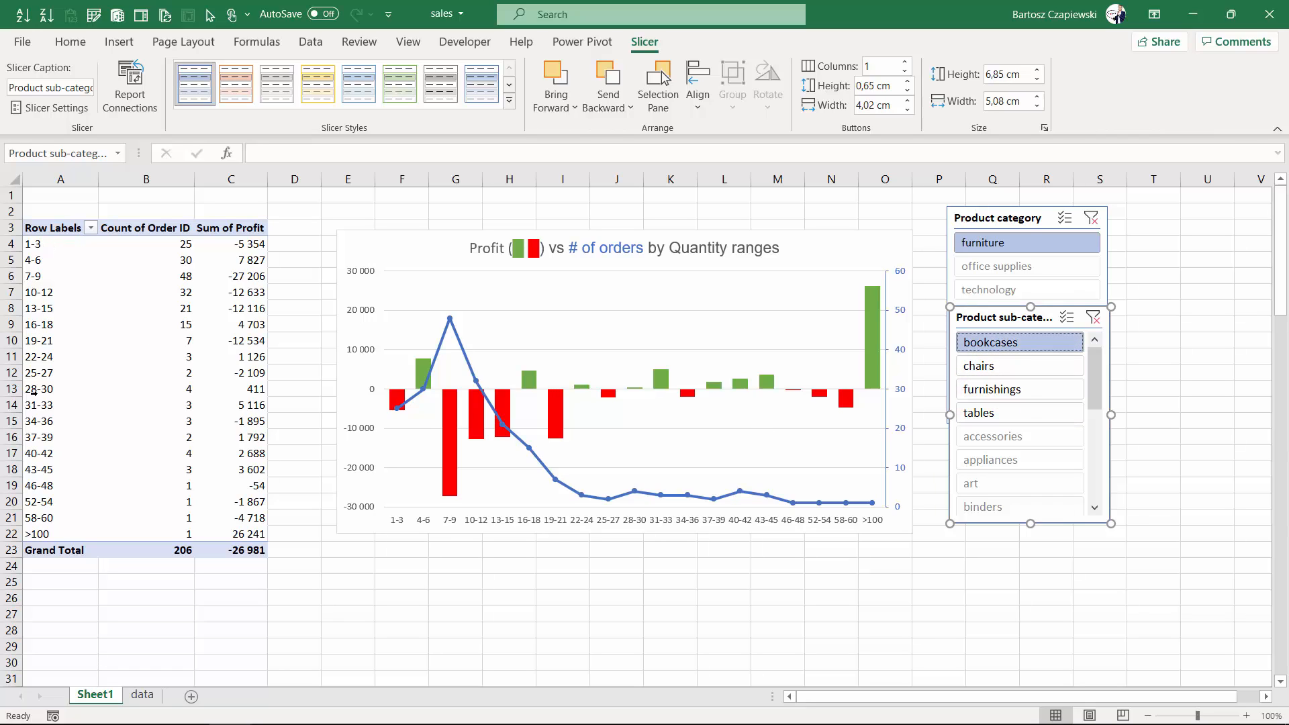
Step: Set the Order quantity row field to show items with no data, and close the PivotTable field list
{"action": "left_click", "coordinate": [55, 244]}
{"action": "right_click", "coordinate": [55, 243]}
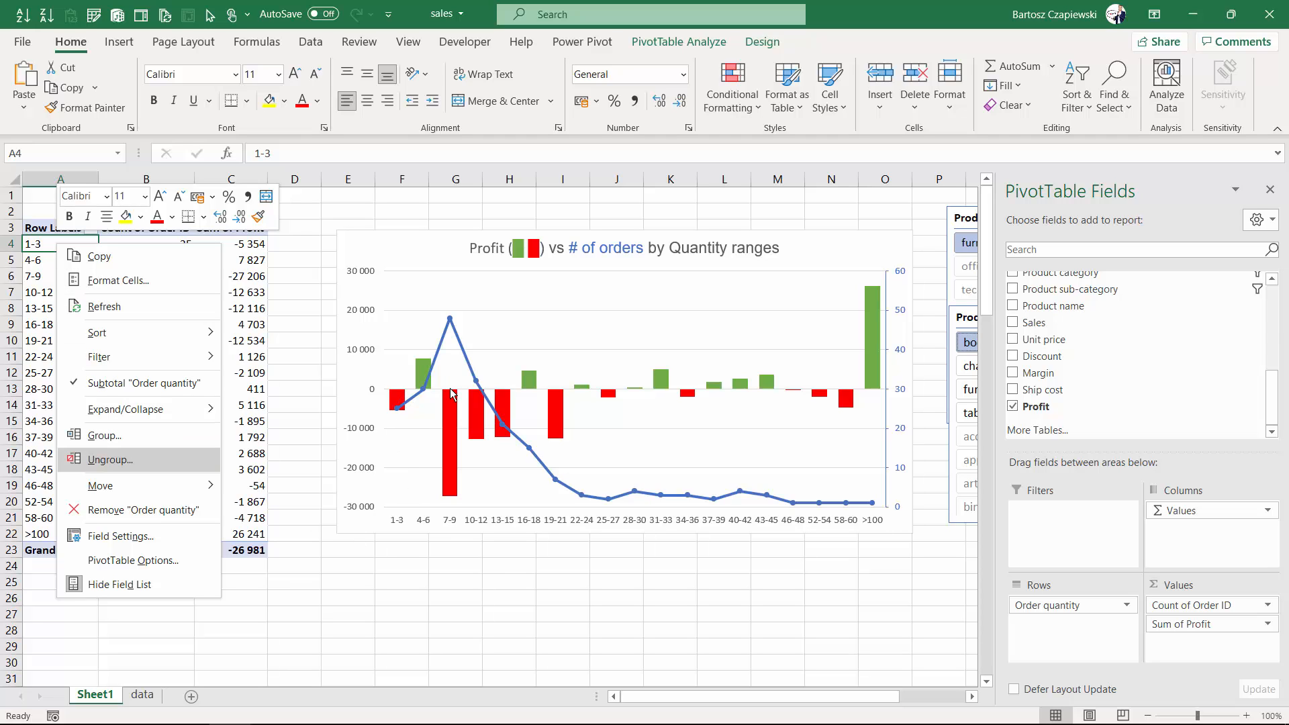
{"action": "left_click", "coordinate": [153, 541]}
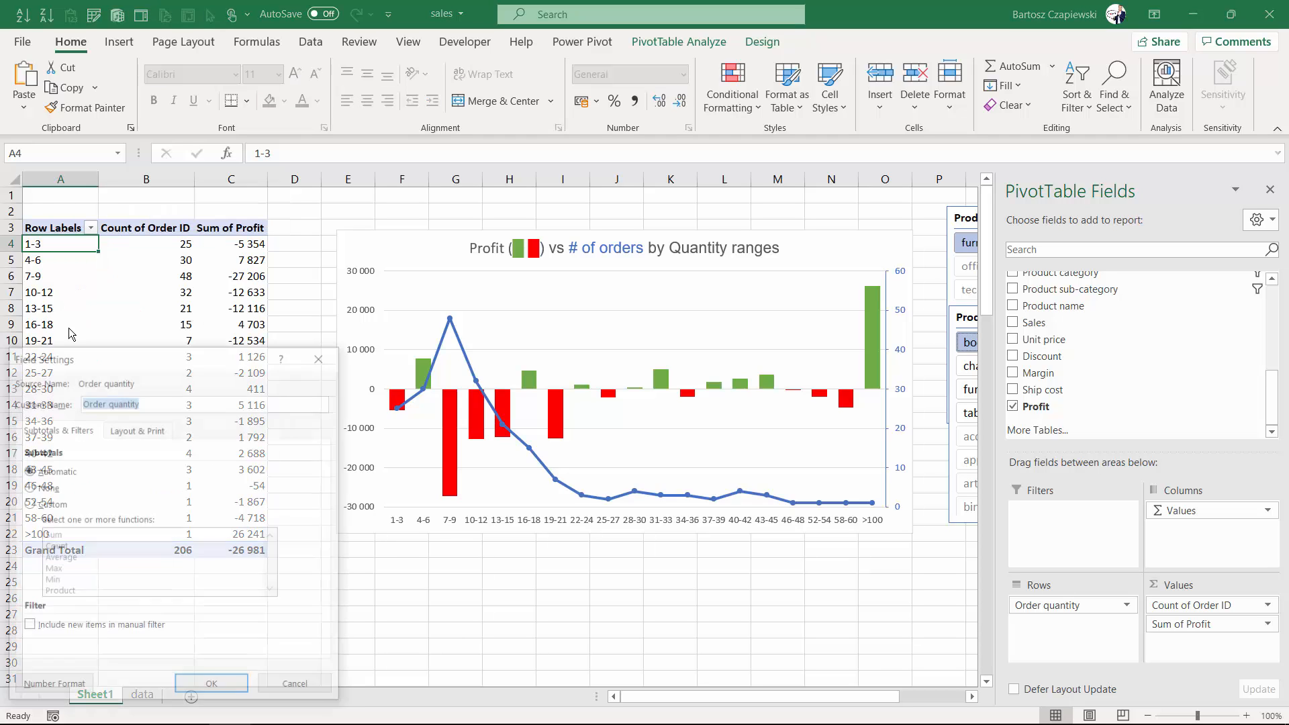
{"action": "left_click", "coordinate": [139, 430]}
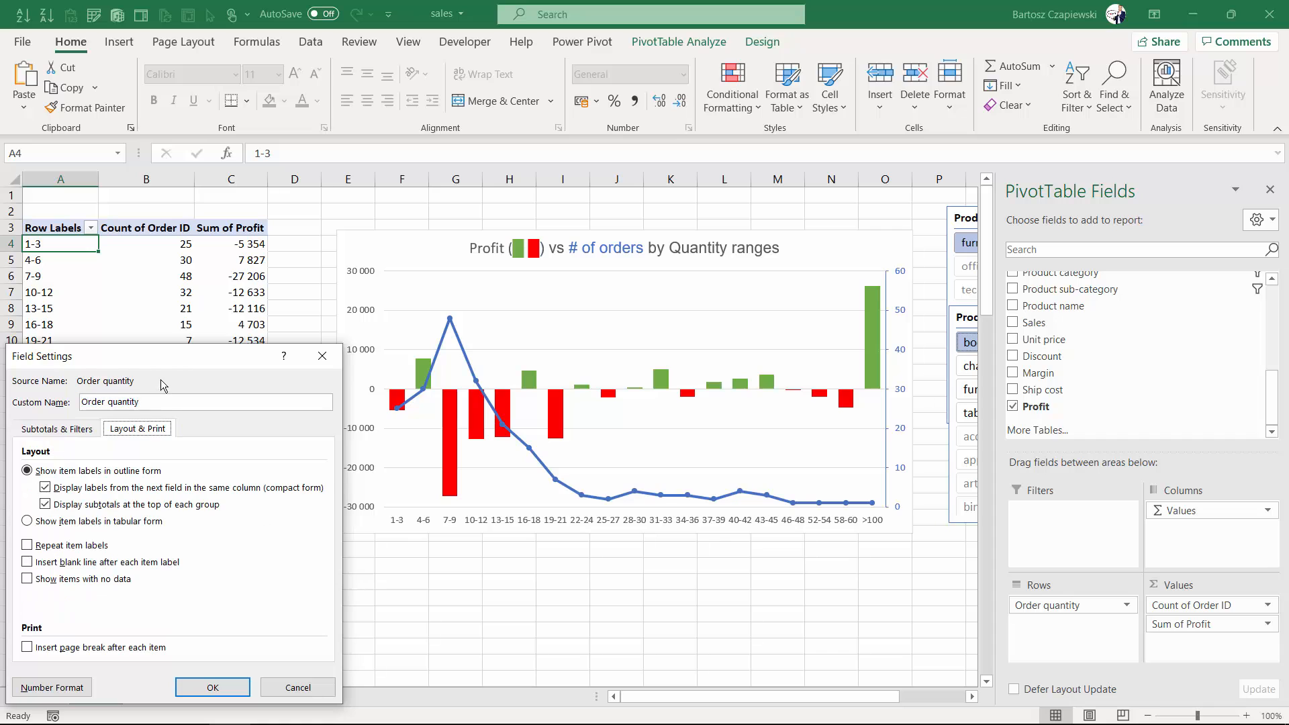
{"action": "left_click_drag", "start_coordinate": [184, 349], "coordinate": [305, 255]}
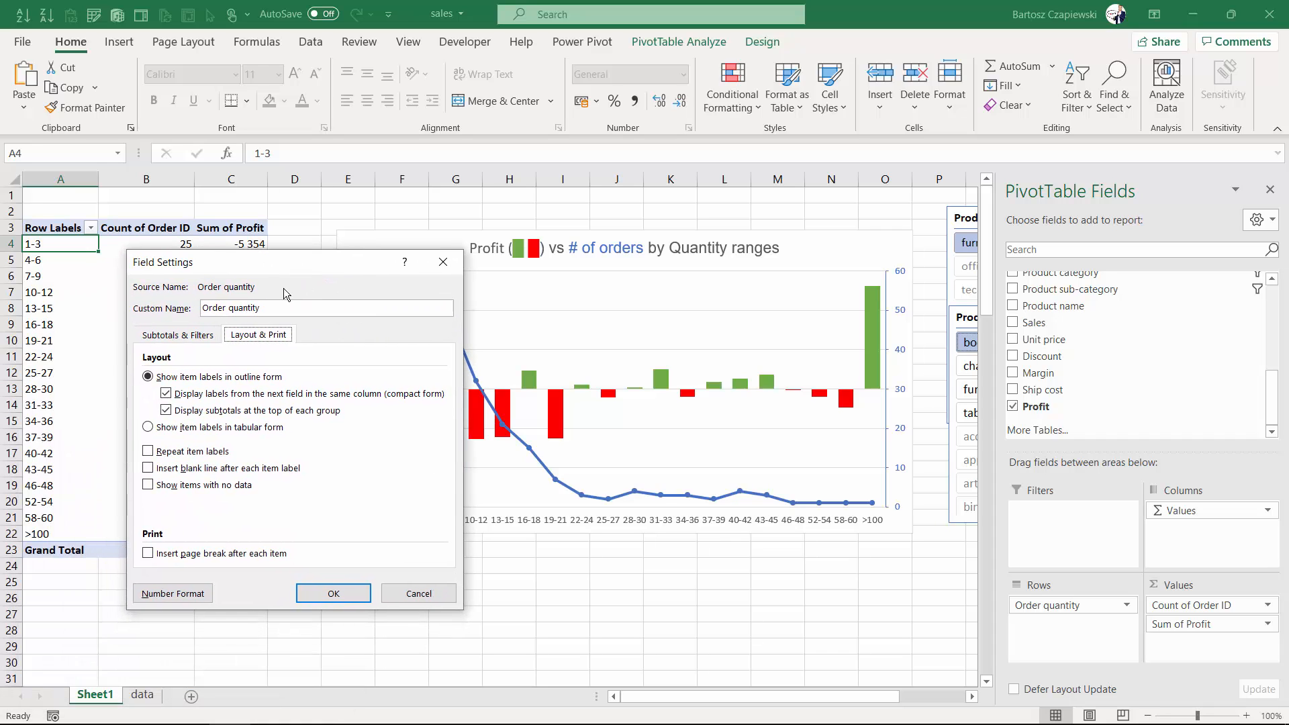
{"action": "left_click", "coordinate": [148, 486]}
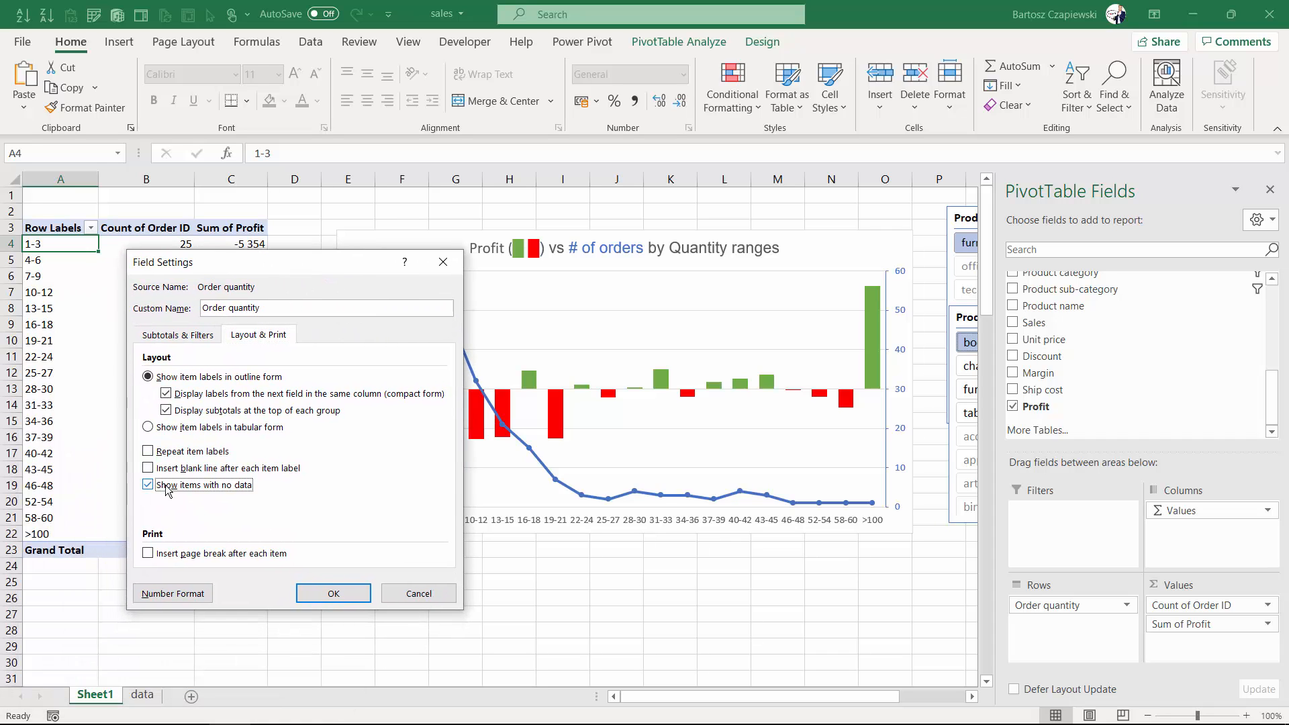
{"action": "left_click", "coordinate": [333, 593]}
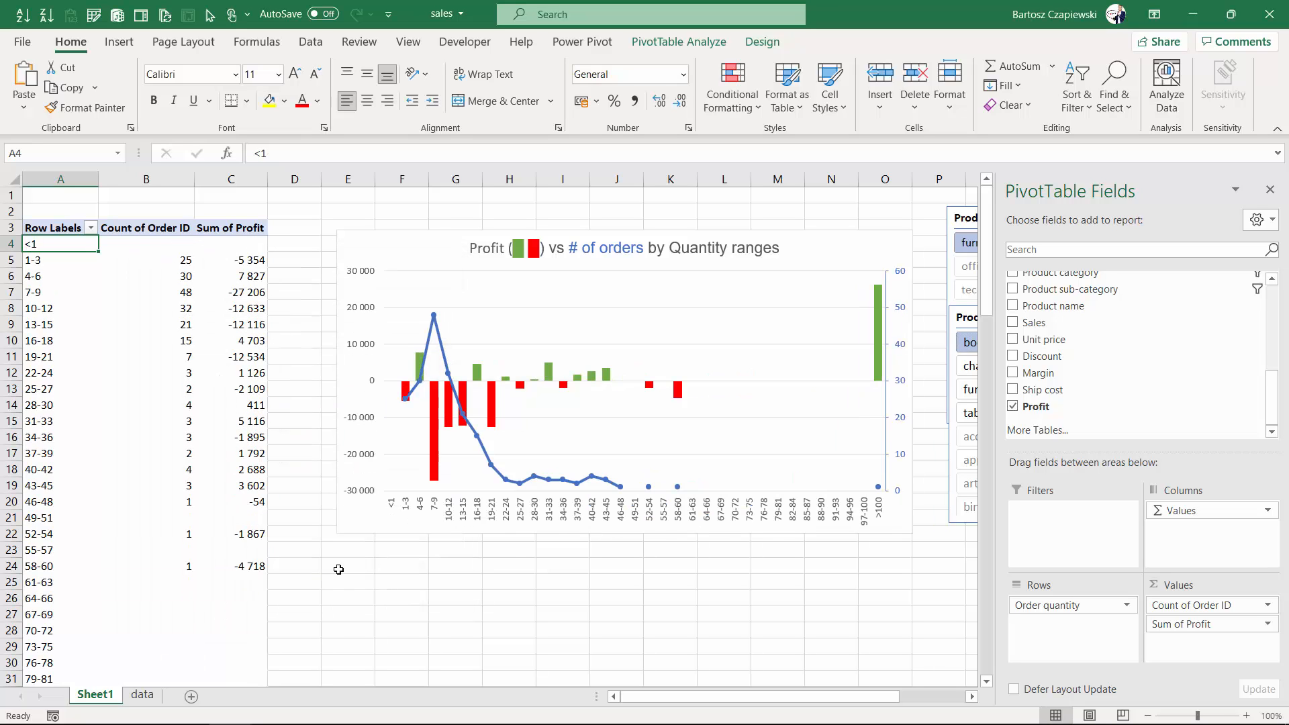
{"action": "left_click", "coordinate": [1270, 190]}
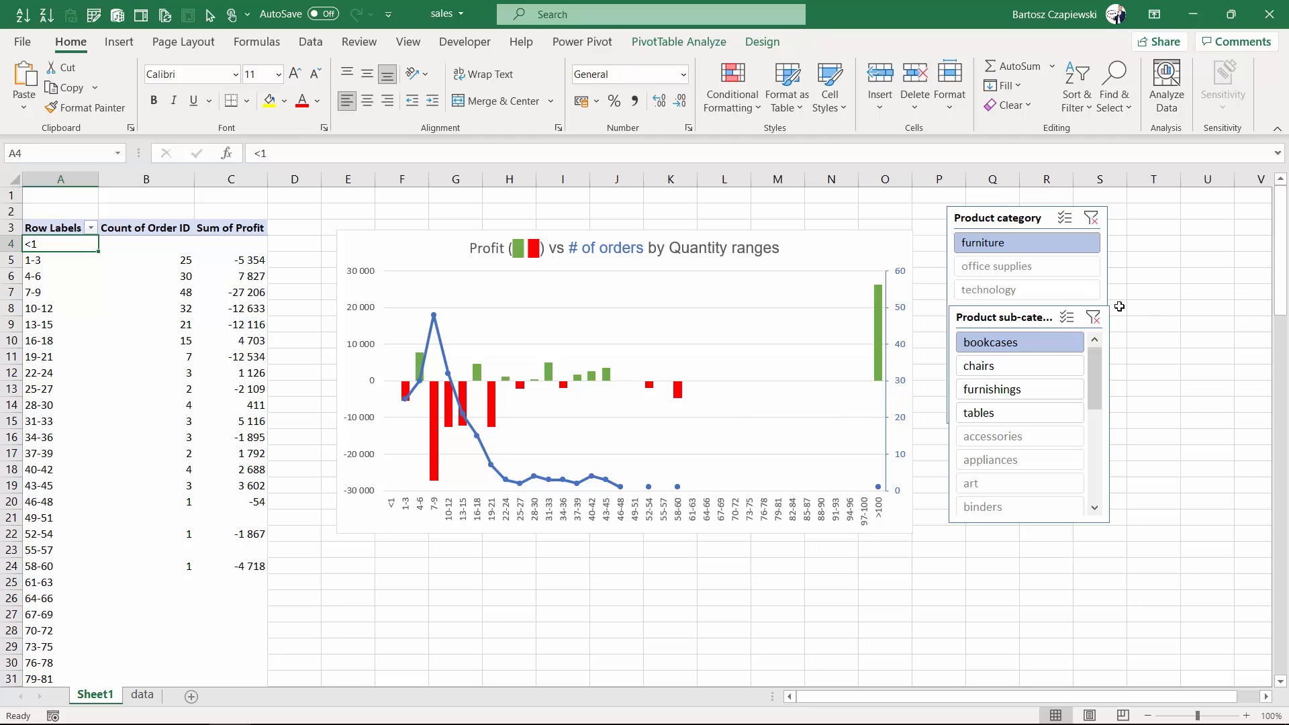
Step: Clear both slicer filters, and filter by office supplies, technology, office supplies again and finally furniture
{"action": "left_click", "coordinate": [1093, 317]}
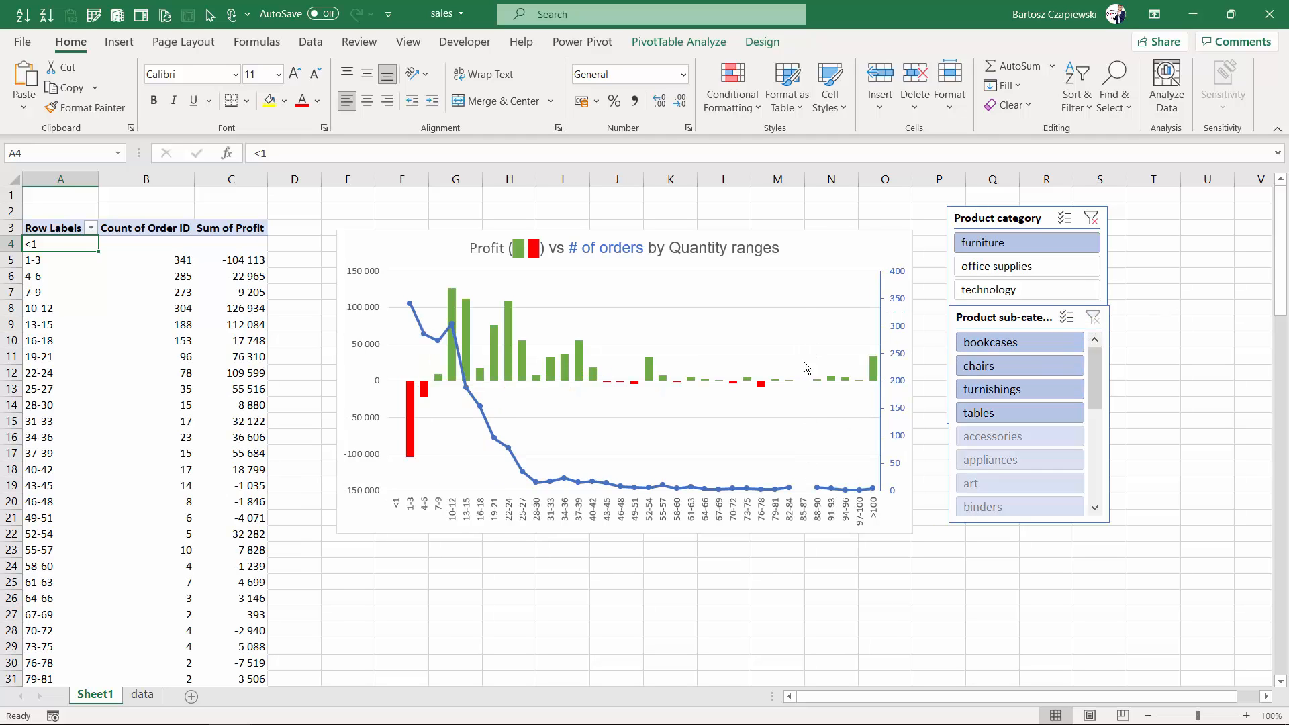
{"action": "left_click", "coordinate": [1092, 221]}
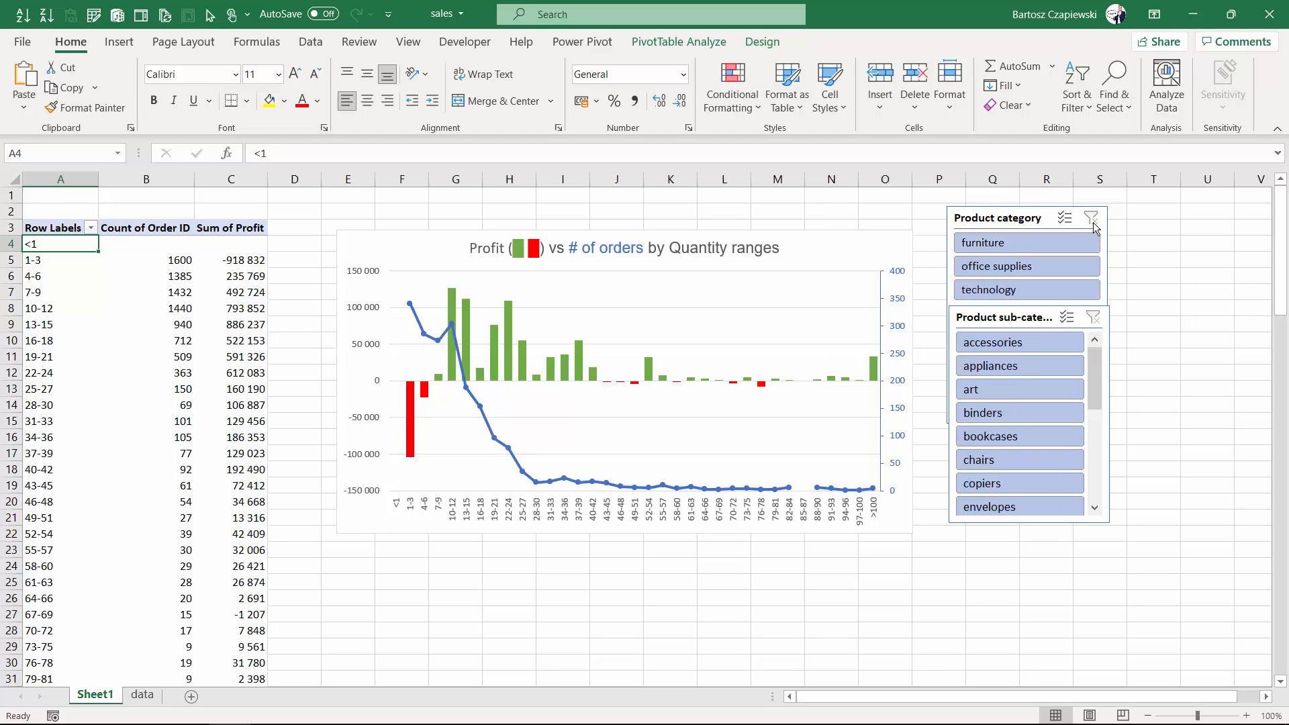
{"action": "left_click", "coordinate": [1012, 267]}
{"action": "left_click", "coordinate": [1013, 289]}
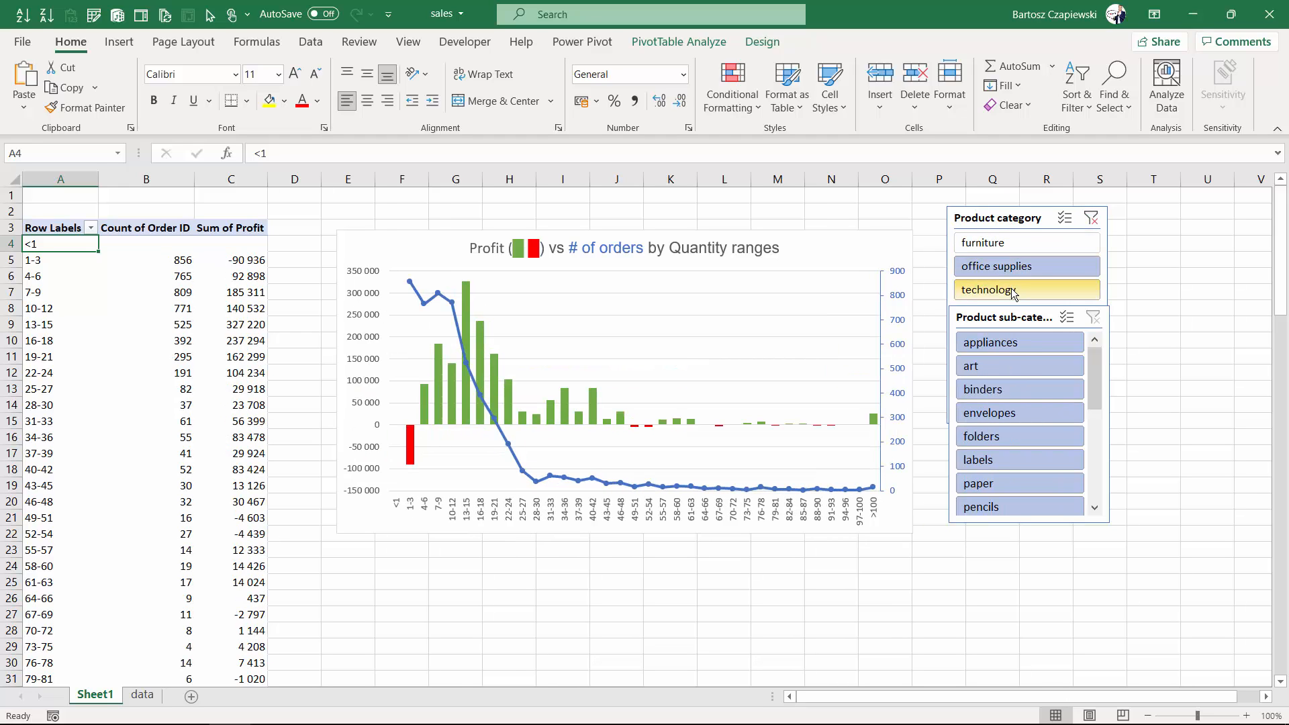
{"action": "left_click", "coordinate": [1014, 268]}
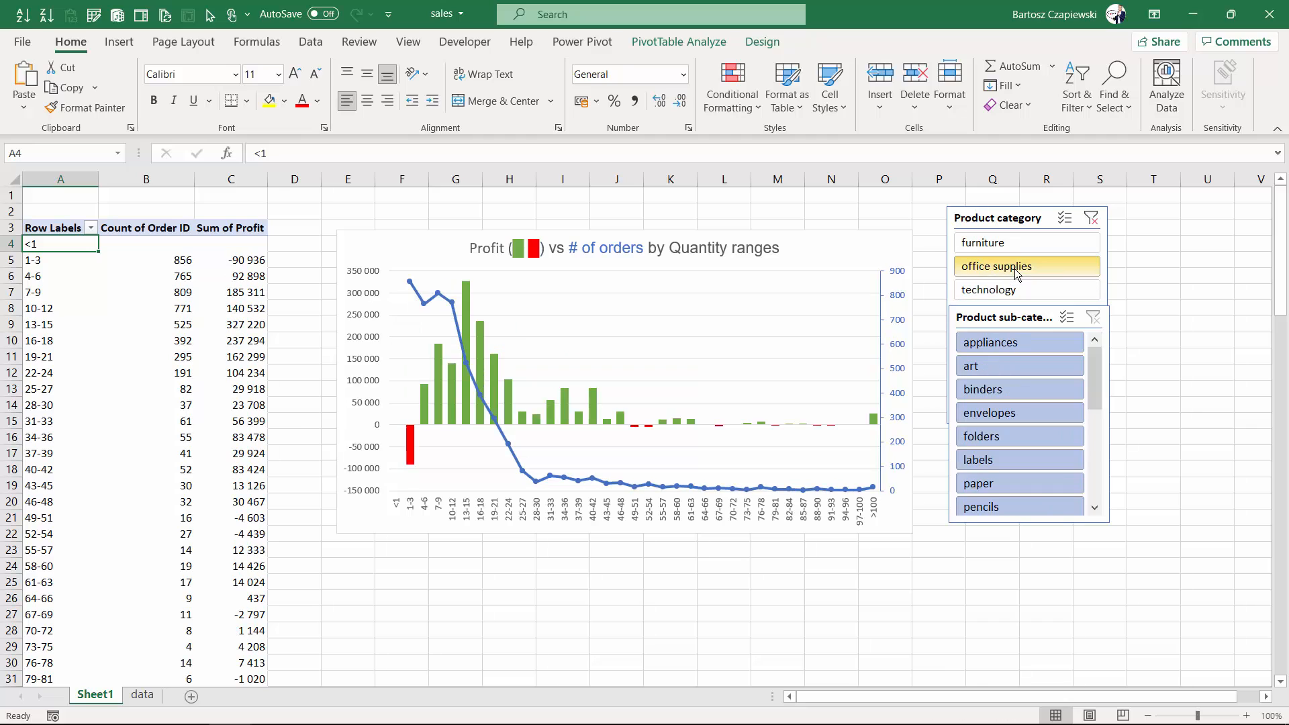
{"action": "left_click", "coordinate": [1018, 245]}
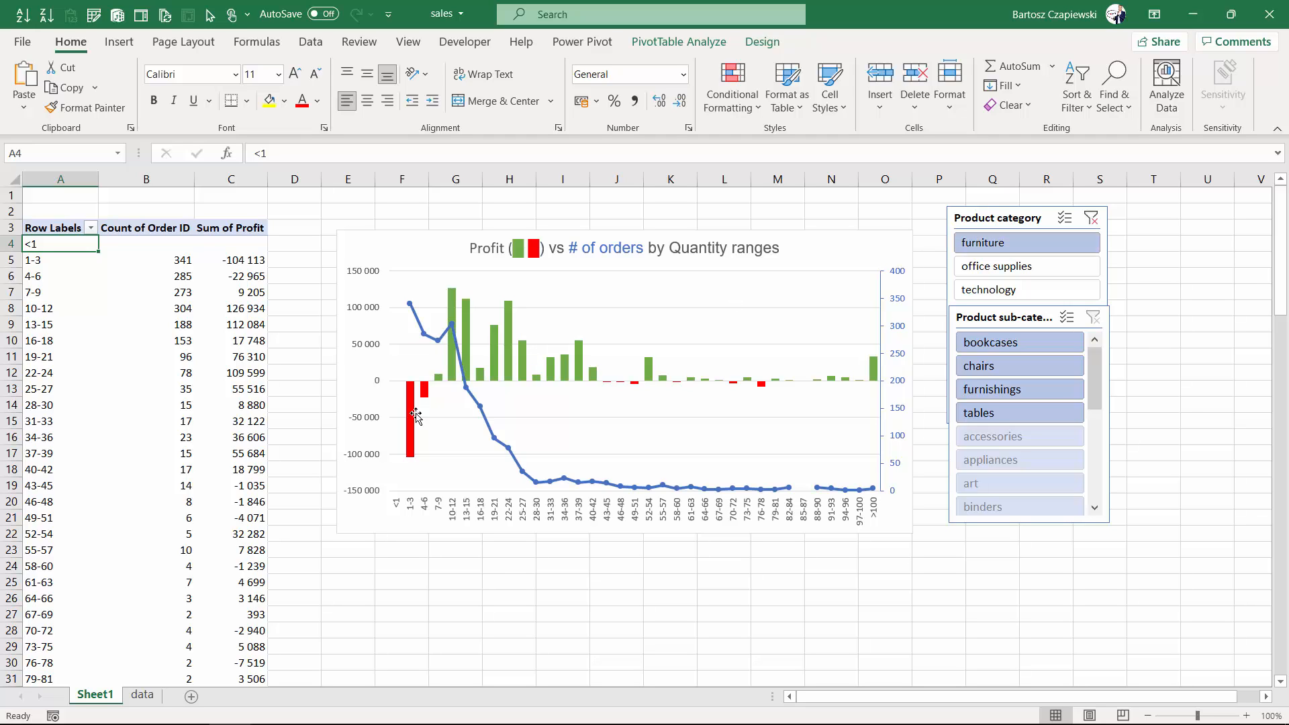
Step: Filter the furniture data by sub-category: bookcases, chairs, furnishings and tables in turn
{"action": "left_click", "coordinate": [998, 350]}
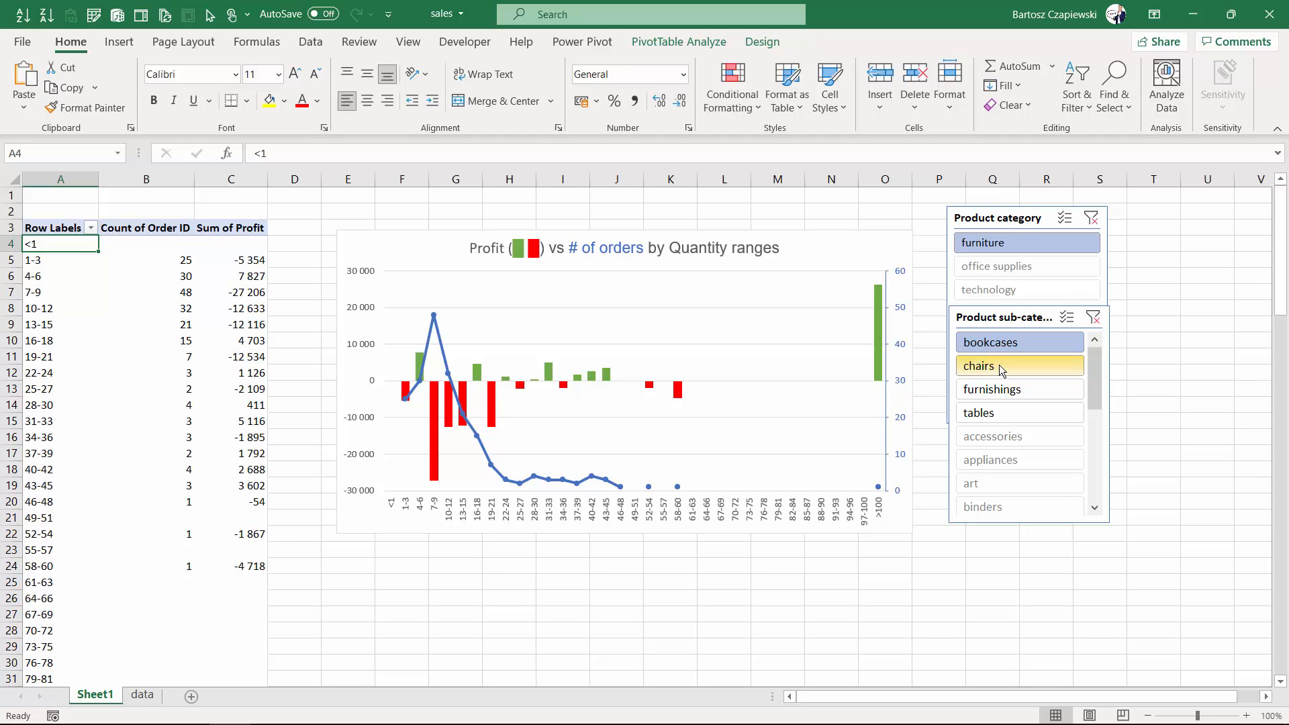
{"action": "left_click", "coordinate": [1001, 368]}
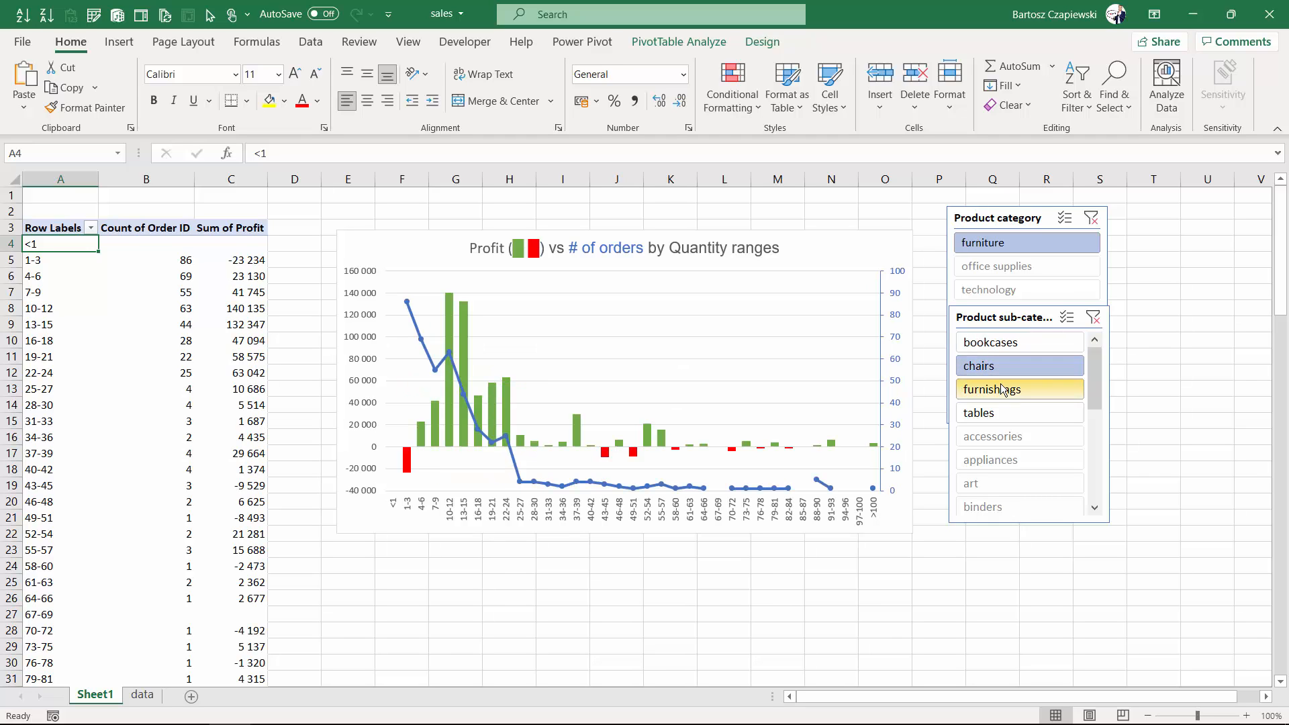
{"action": "left_click", "coordinate": [1004, 390]}
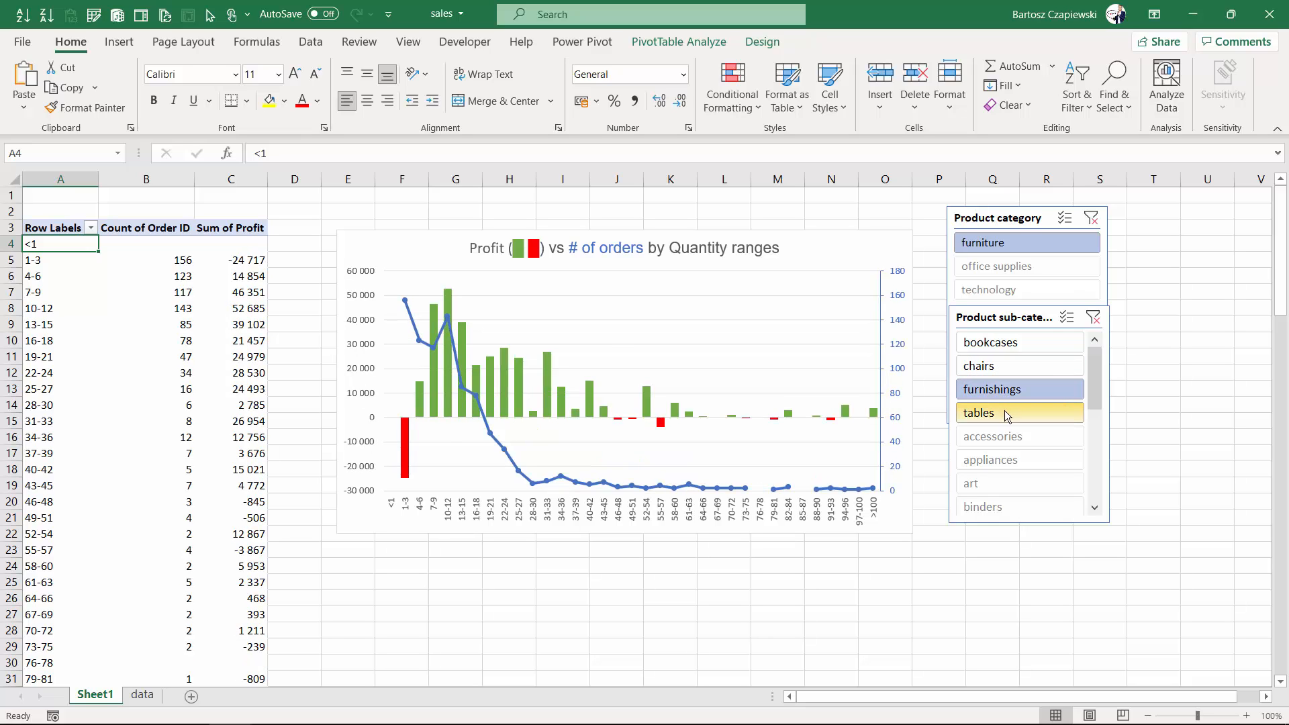
{"action": "left_click", "coordinate": [1005, 412]}
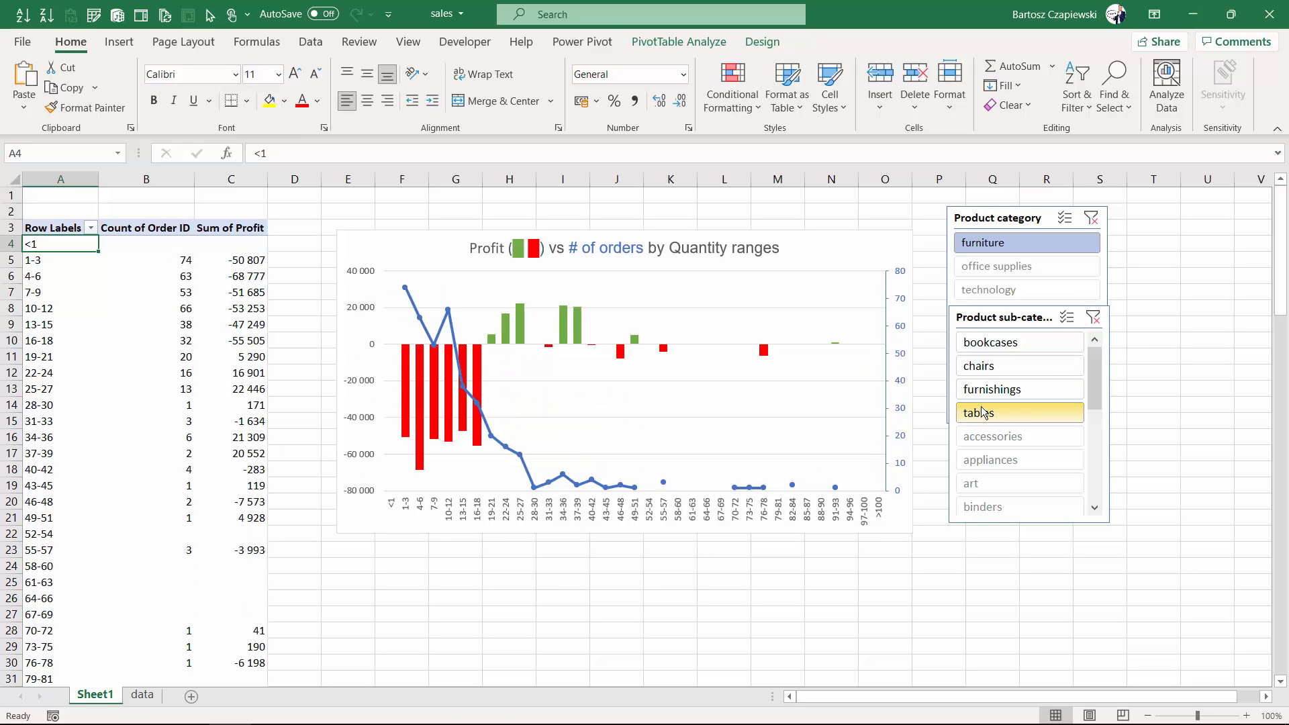